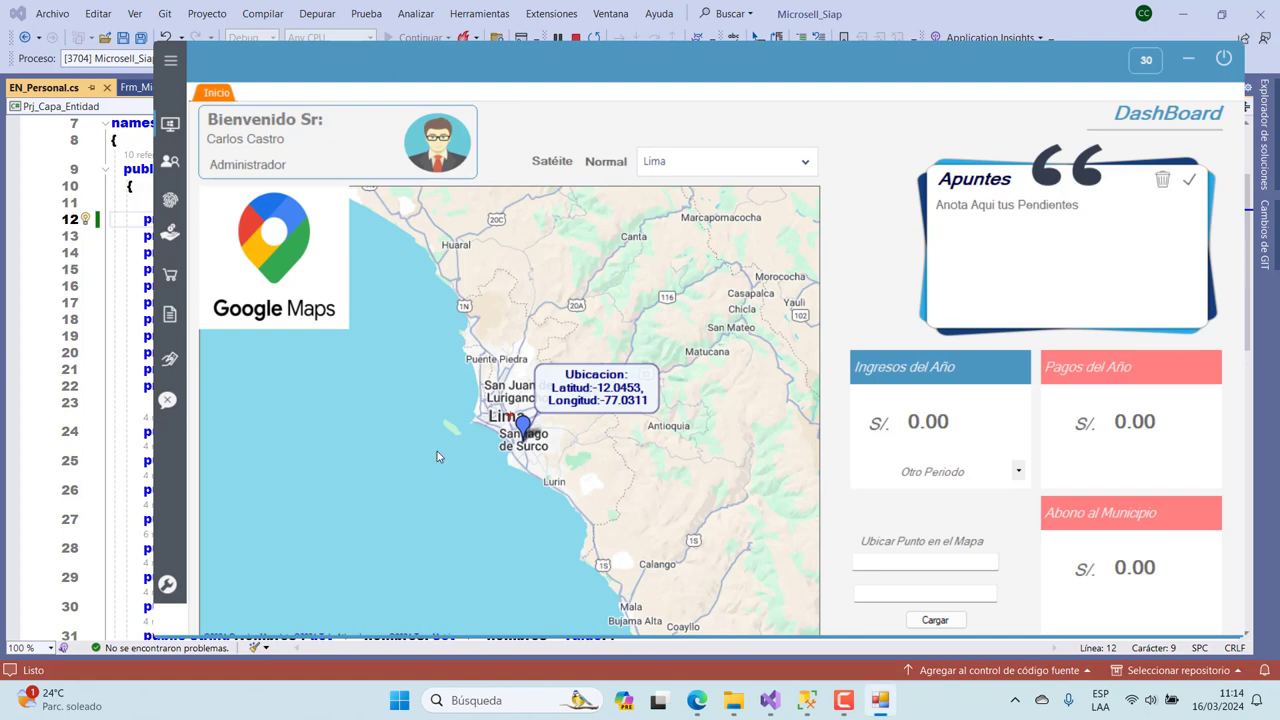
Step: Open a new worker registration from the personnel list and enter the worker's DNI number
left_click(164, 167)
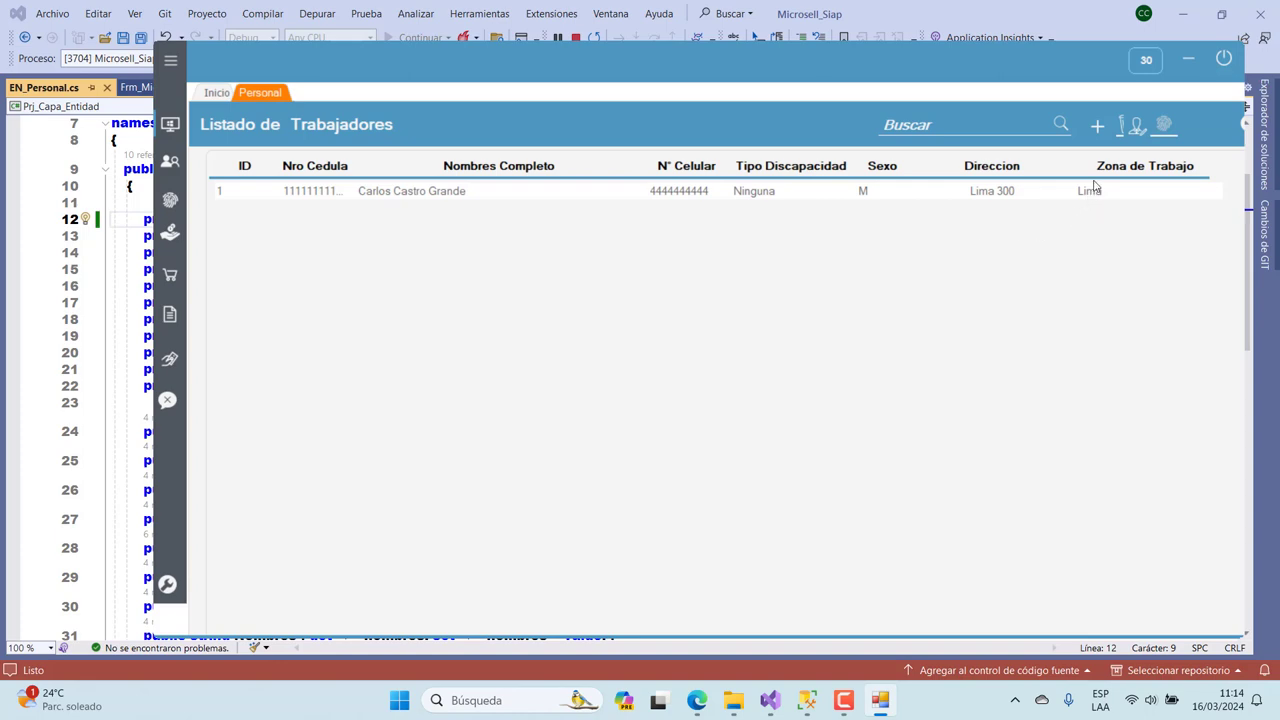
left_click(1097, 127)
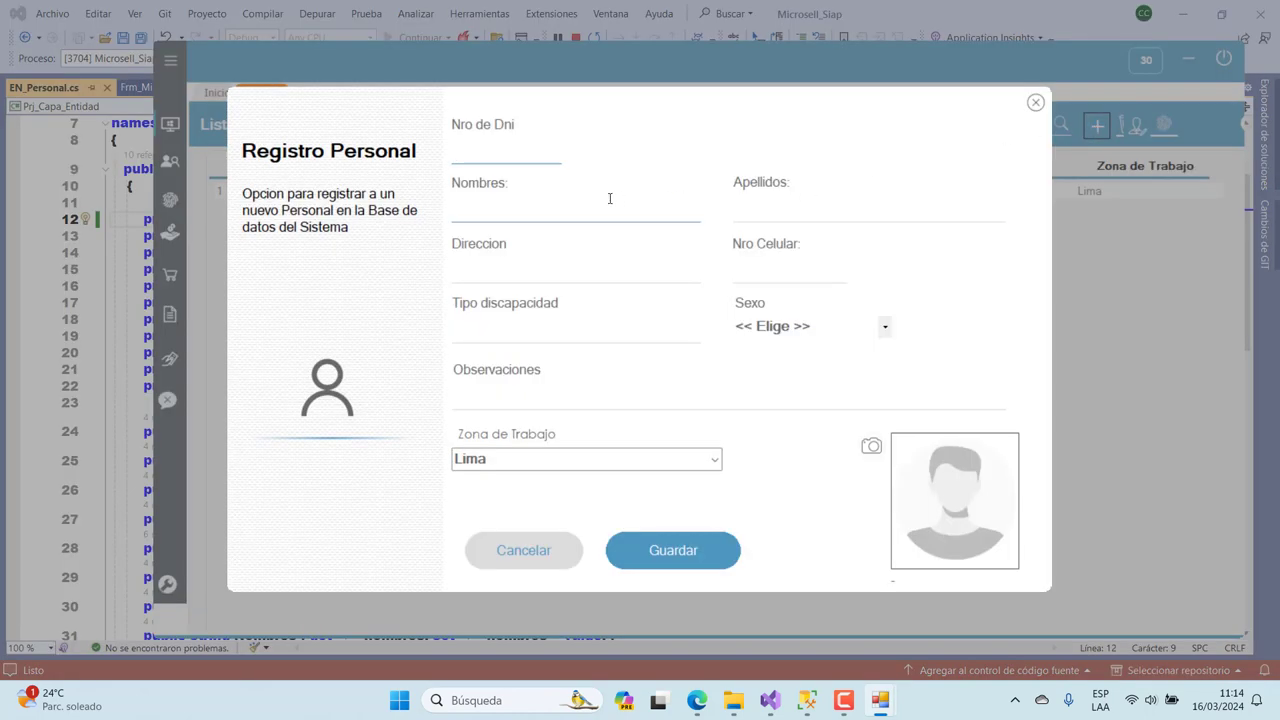
type("22222222")
Step: Try to save the registration with the first name empty, and fill in the worker's first name
left_click(555, 214)
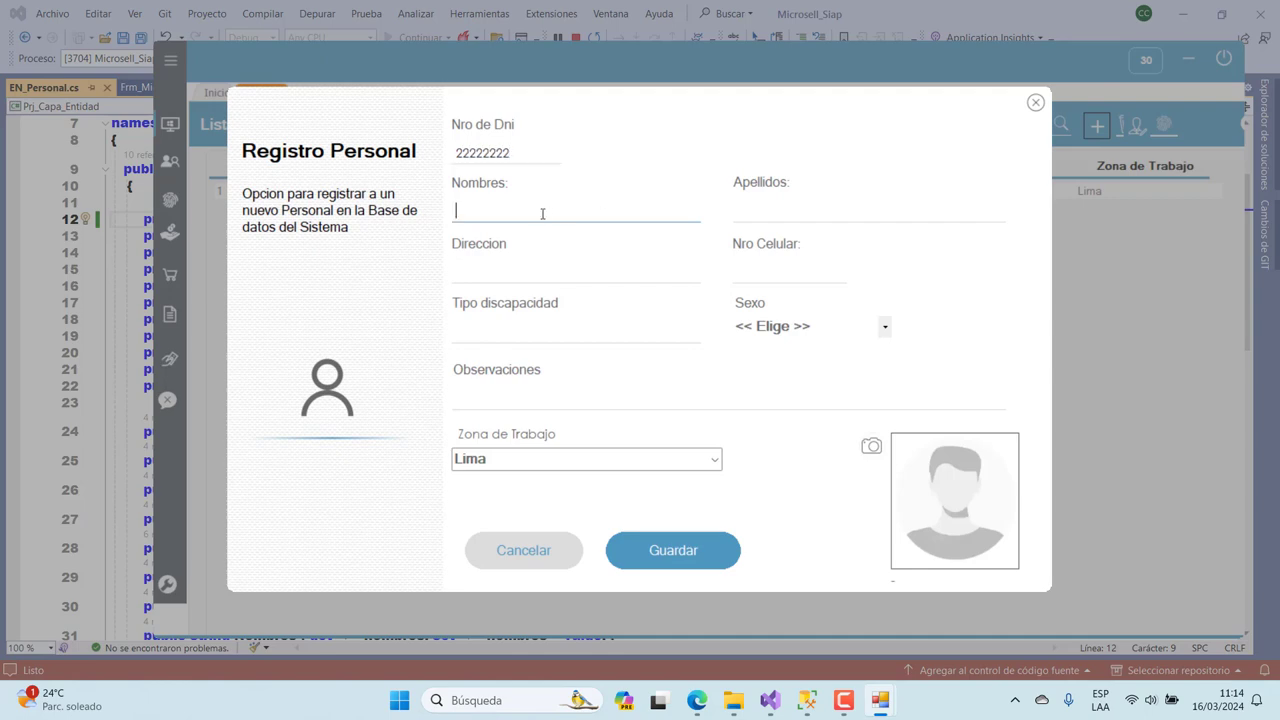
left_click(653, 563)
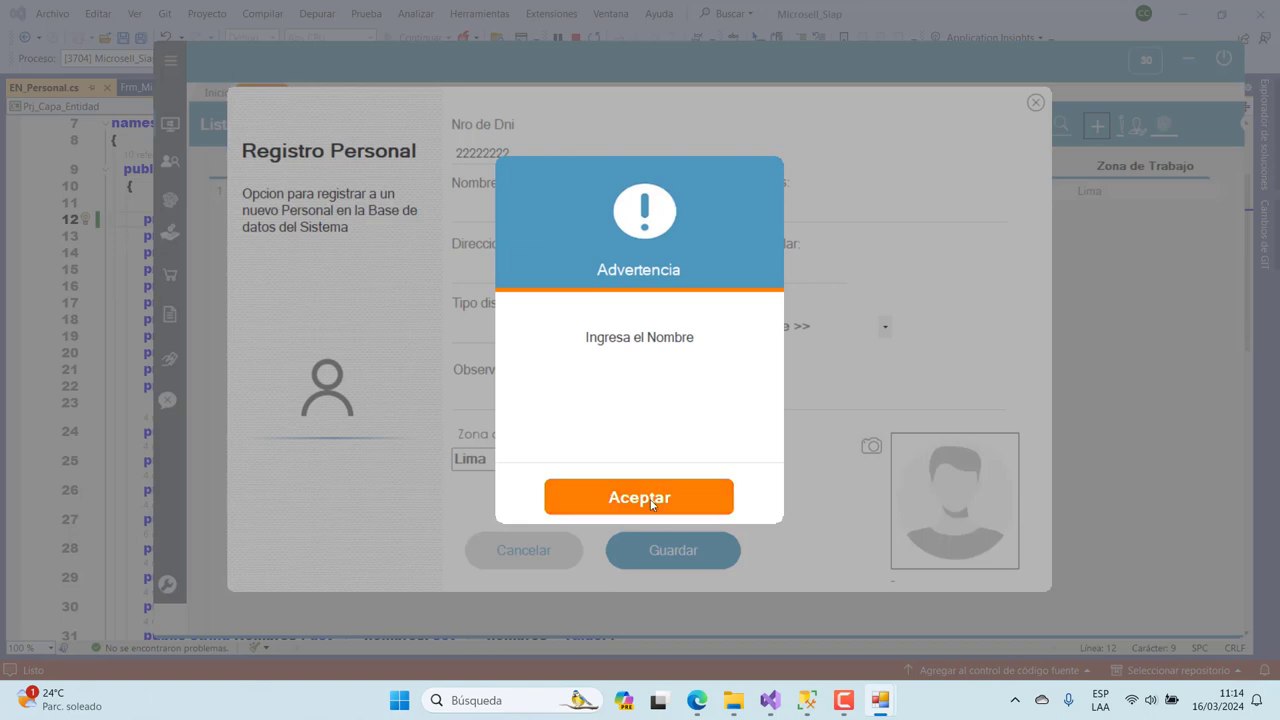
left_click(649, 504)
type("Ana")
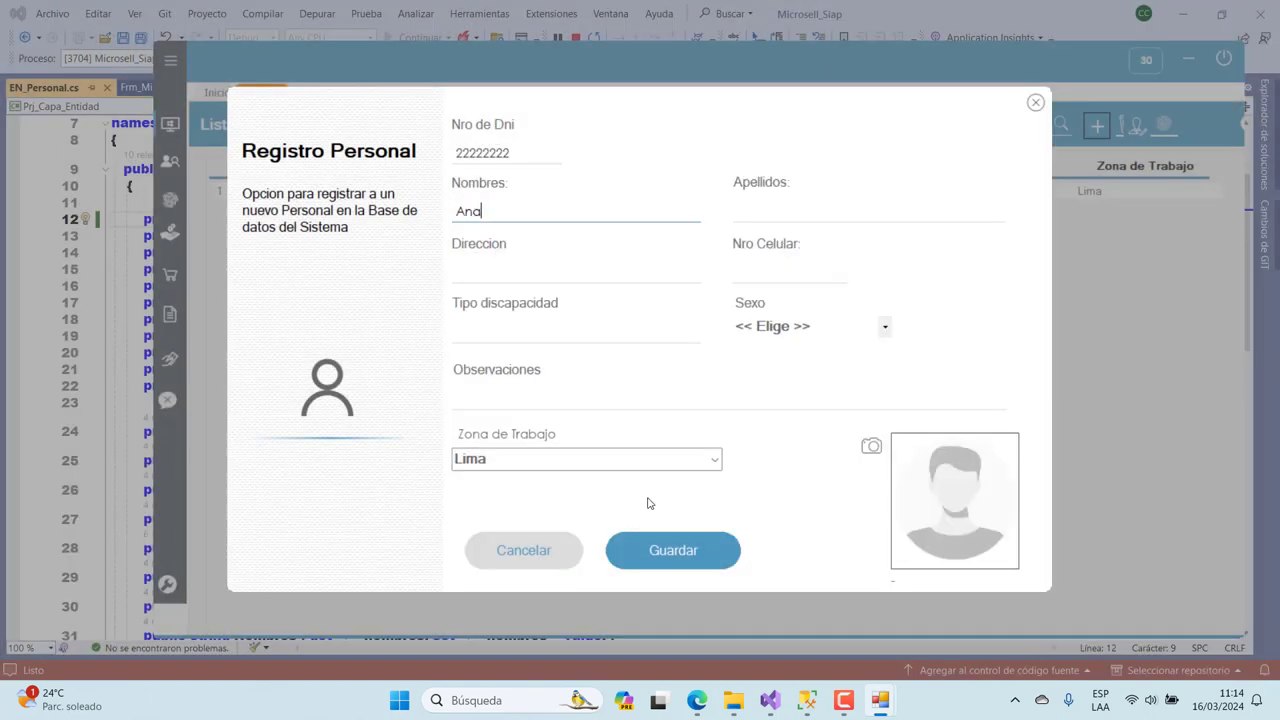
Step: Try to save the registration without a surname, and fill in the worker's surname
left_click(678, 545)
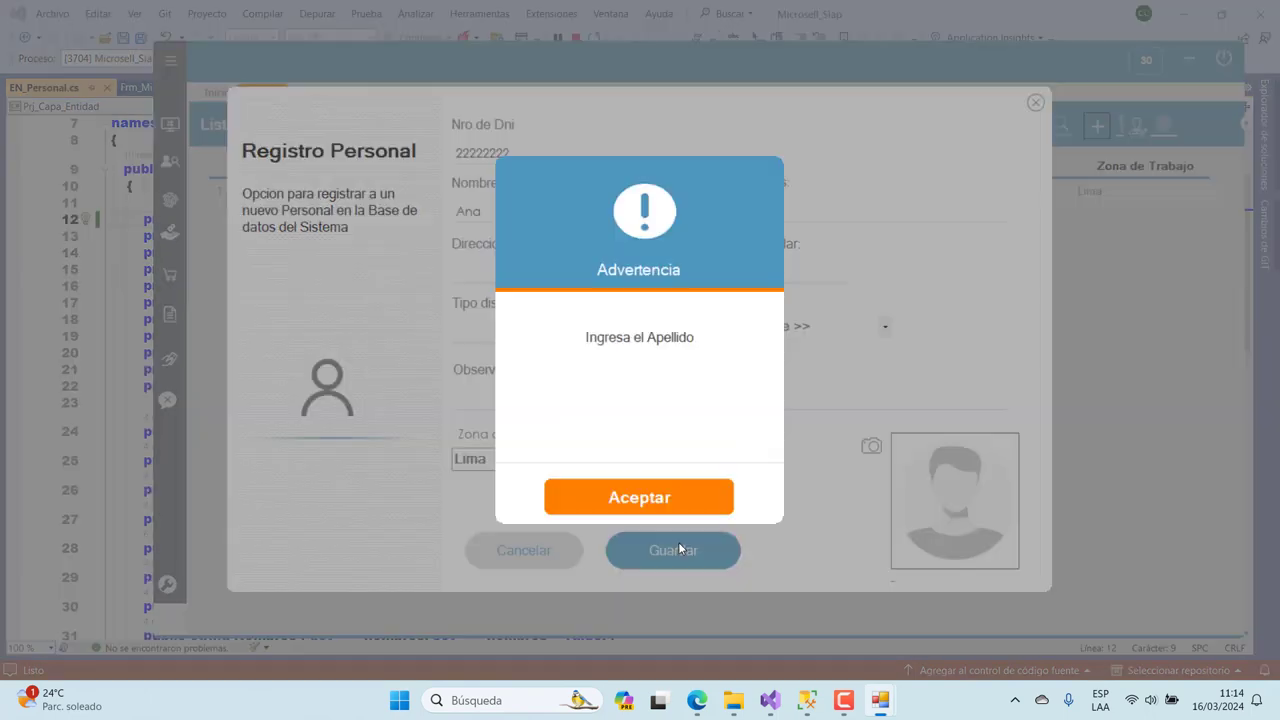
left_click(666, 493)
type("R")
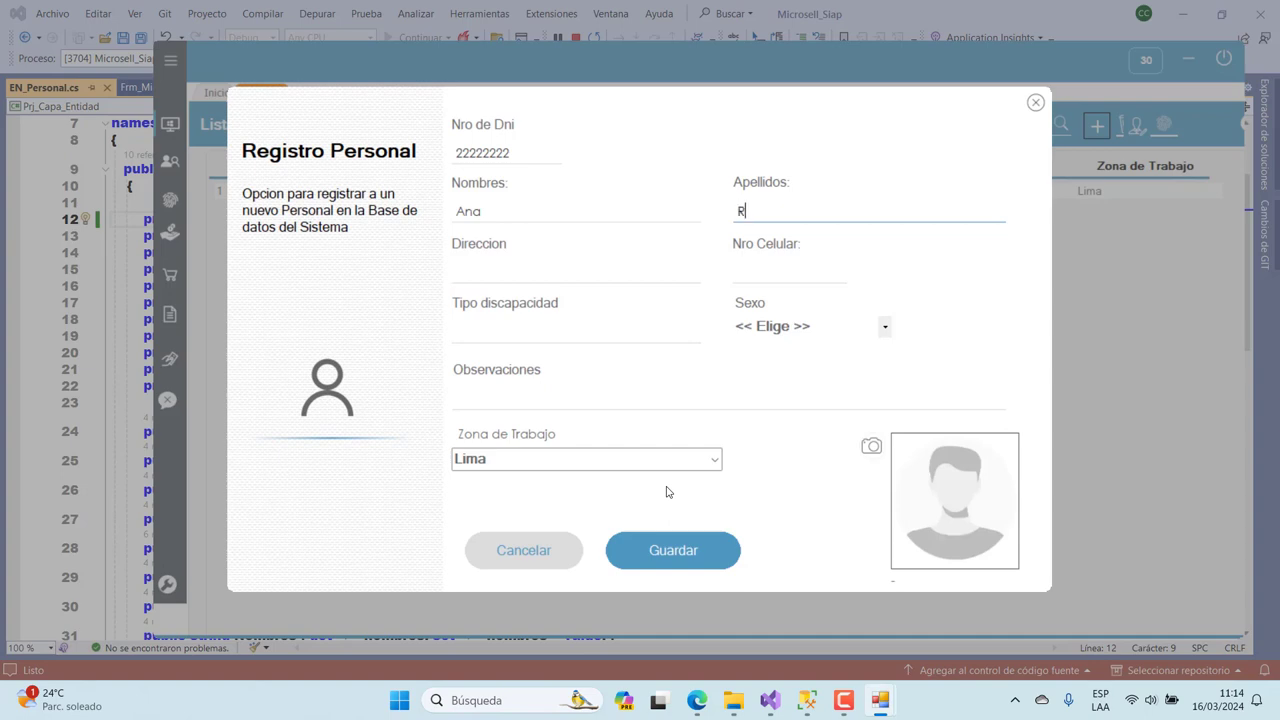
type("ios")
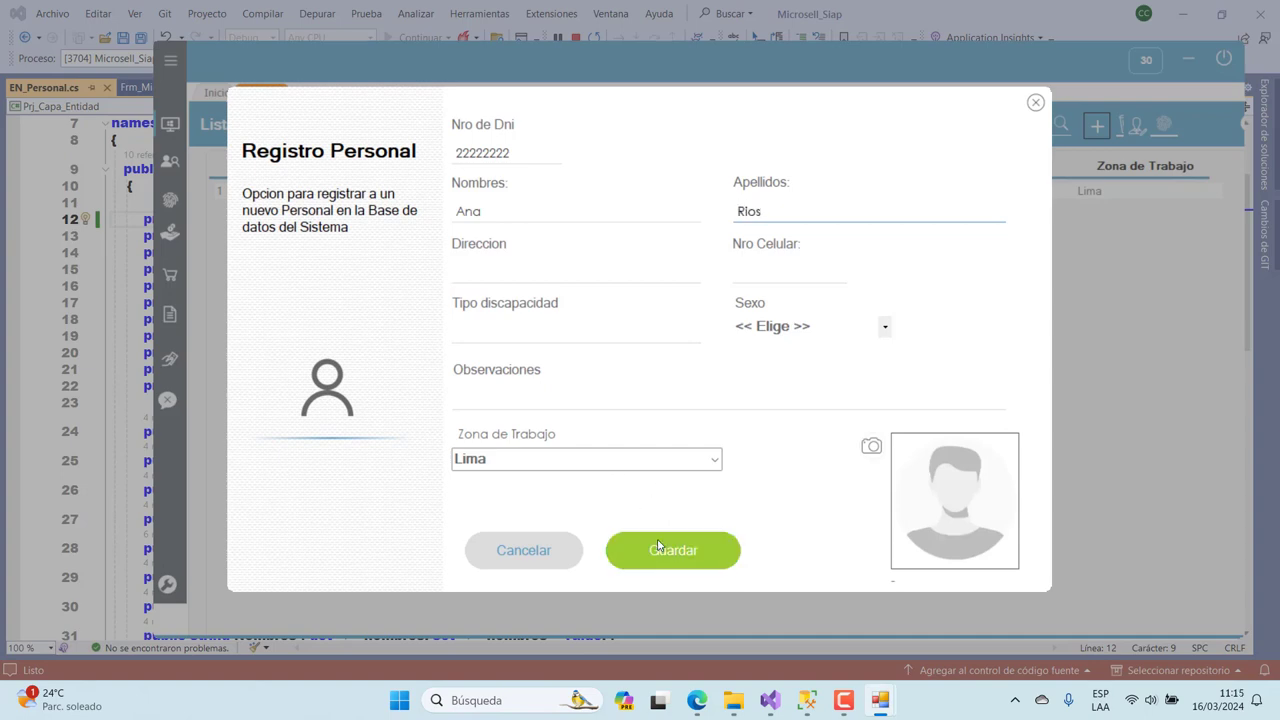
Step: Try to save the registration without an address, and fill in the worker's address and mobile number
left_click(664, 545)
left_click(648, 499)
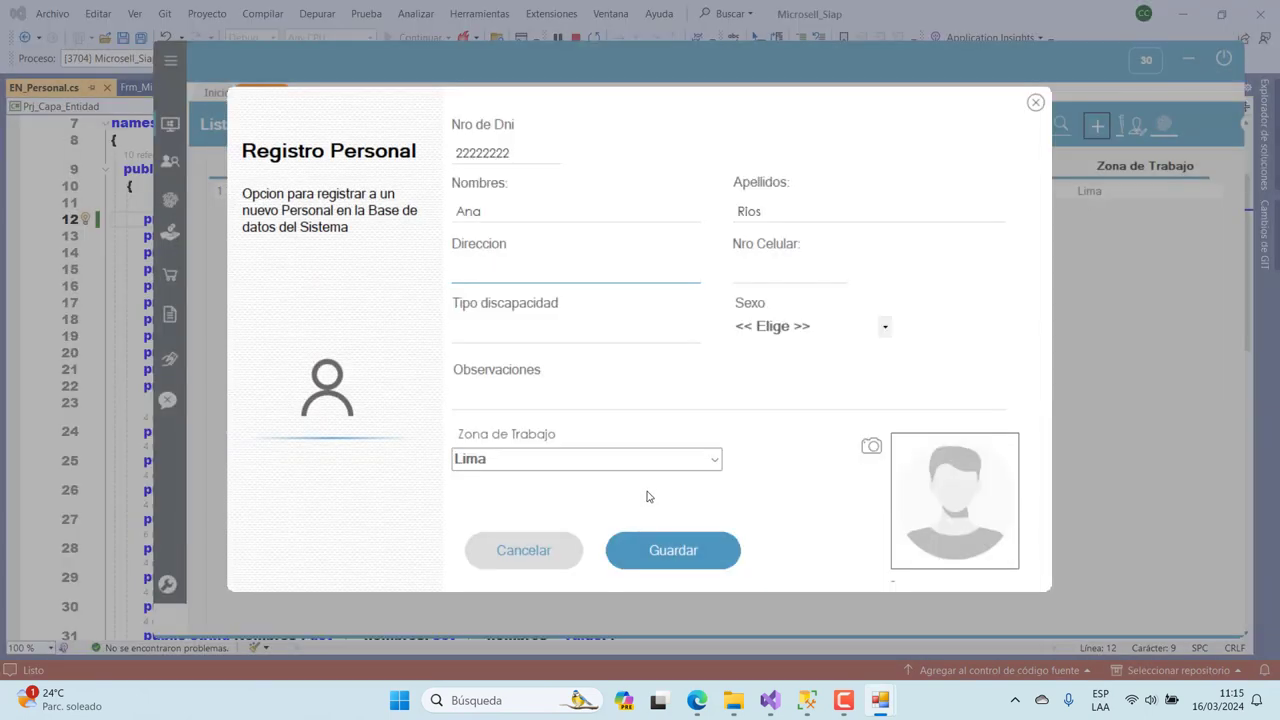
type("Lima 600")
left_click(764, 283)
type("4455")
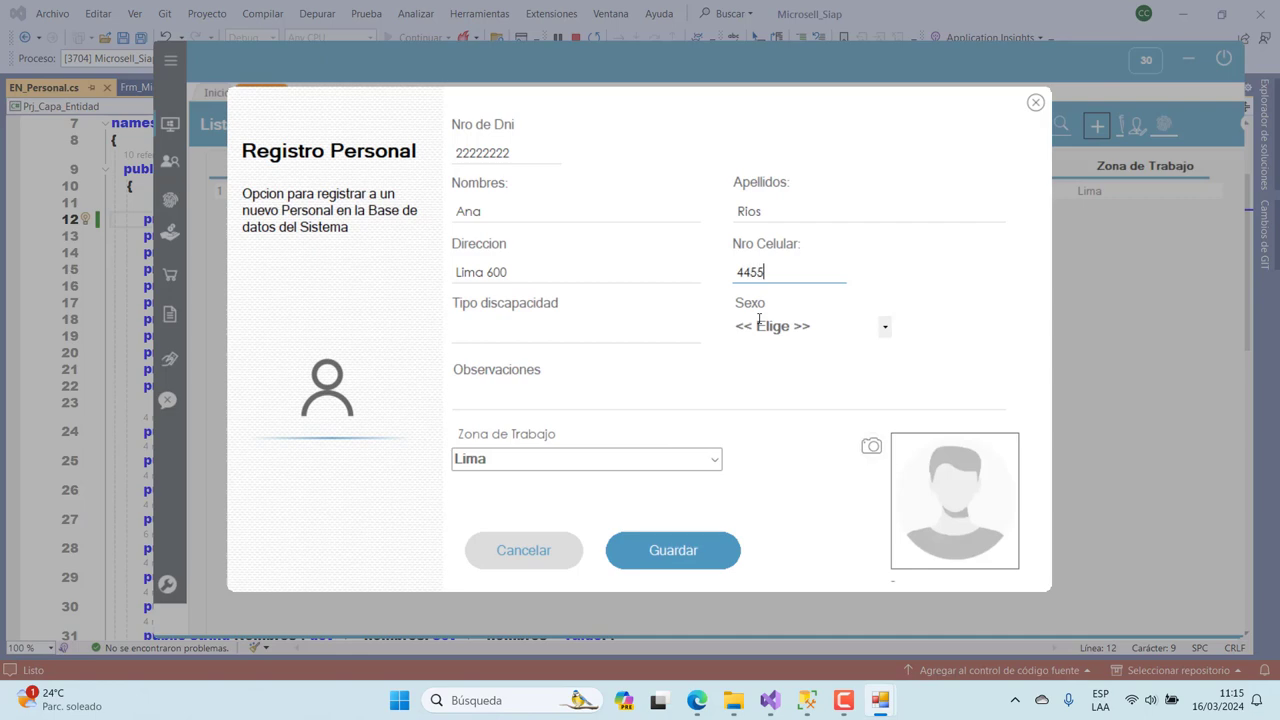
type("6677")
Step: Enter Ninguna as the worker's disability type and set the sex to Femenino
left_click(501, 341)
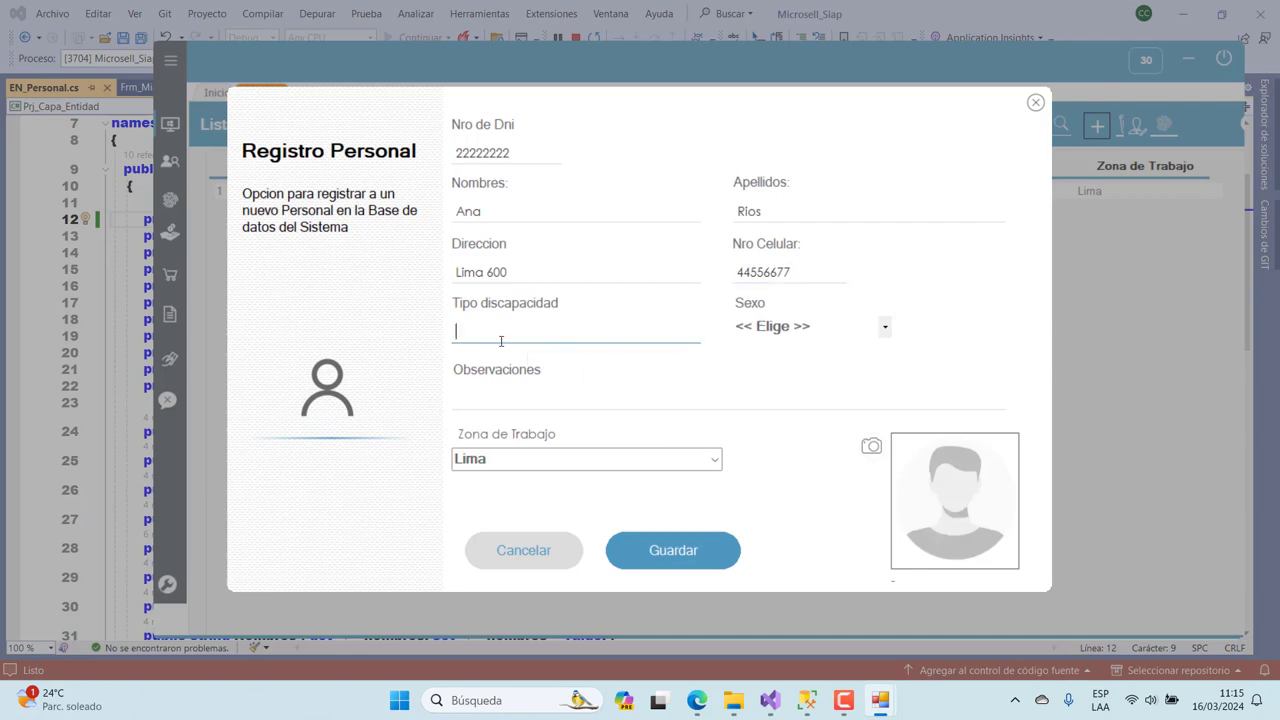
type("Ninguno")
left_click(735, 328)
left_click(884, 328)
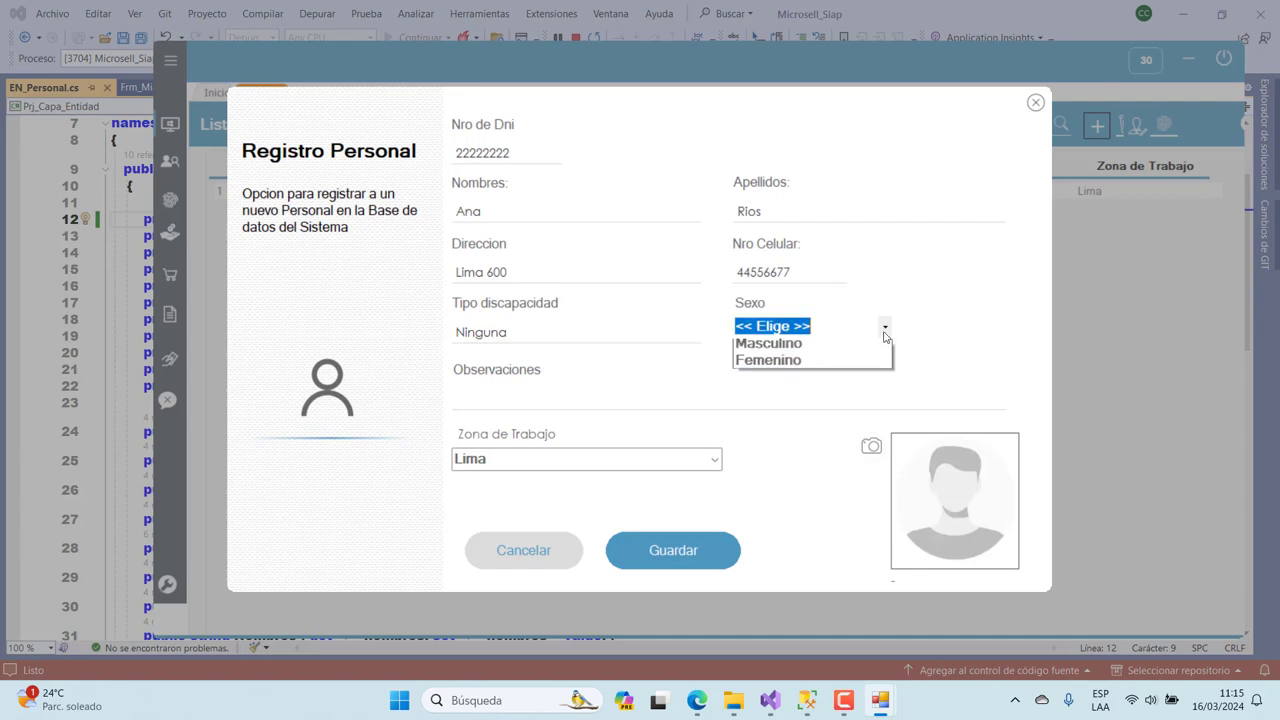
left_click(809, 366)
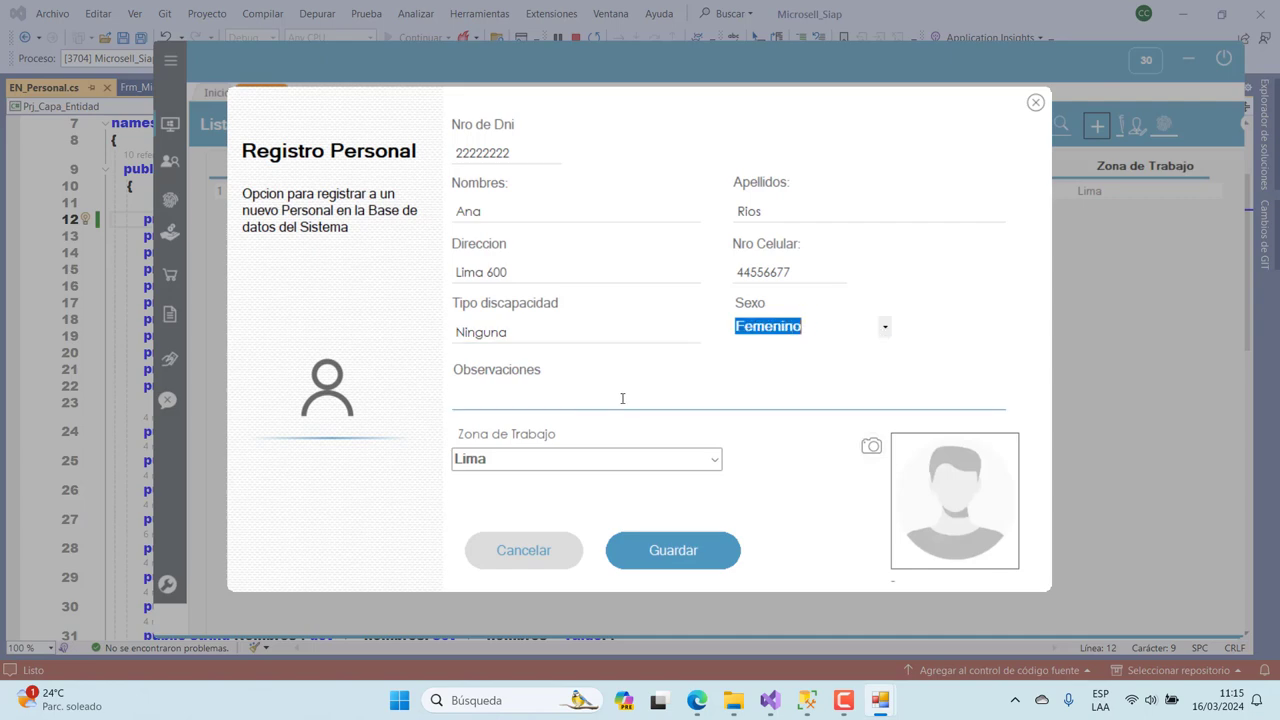
Step: Enter Ninguna in the observations and save the new worker's registration
left_click(577, 399)
type("Ni")
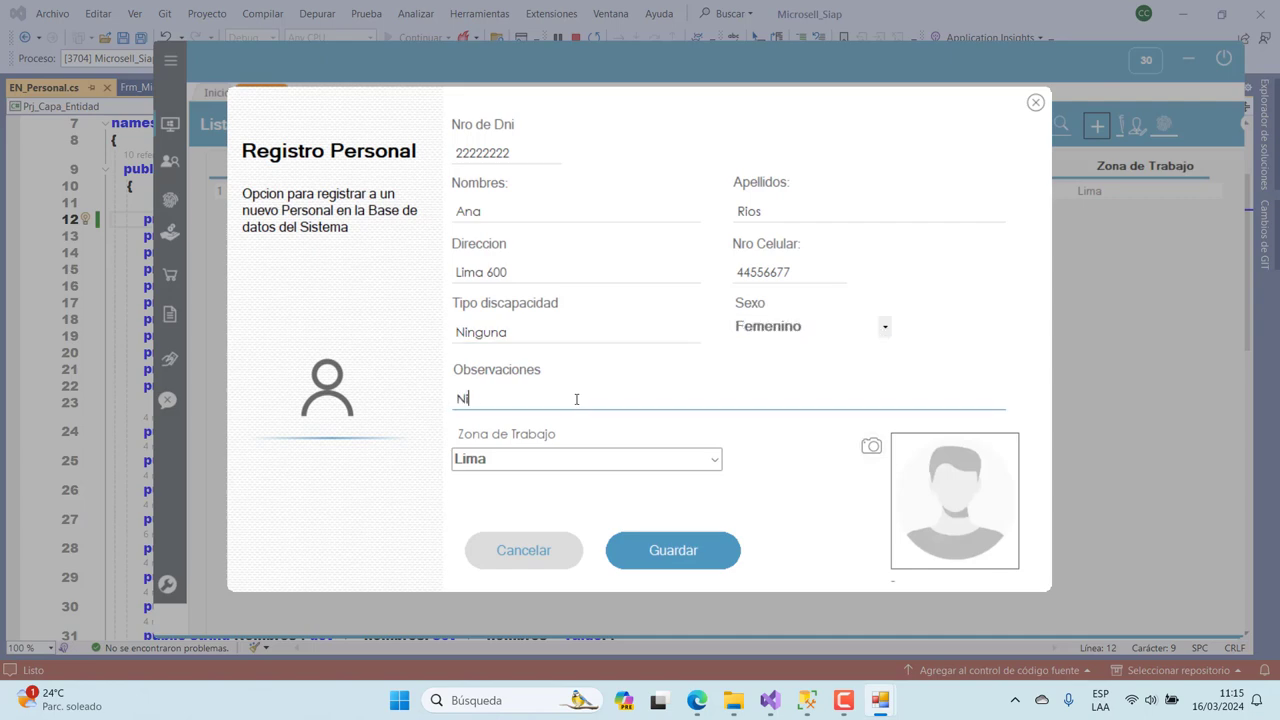
type("nguna")
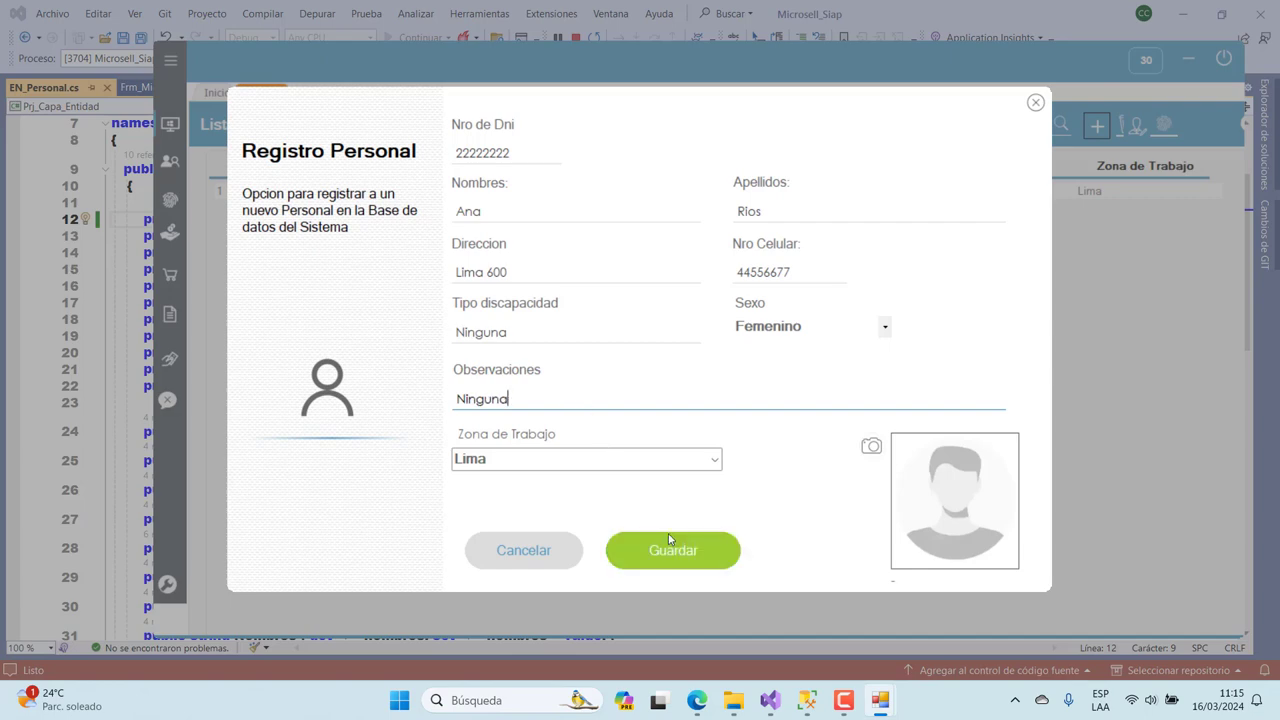
left_click(670, 545)
left_click(643, 499)
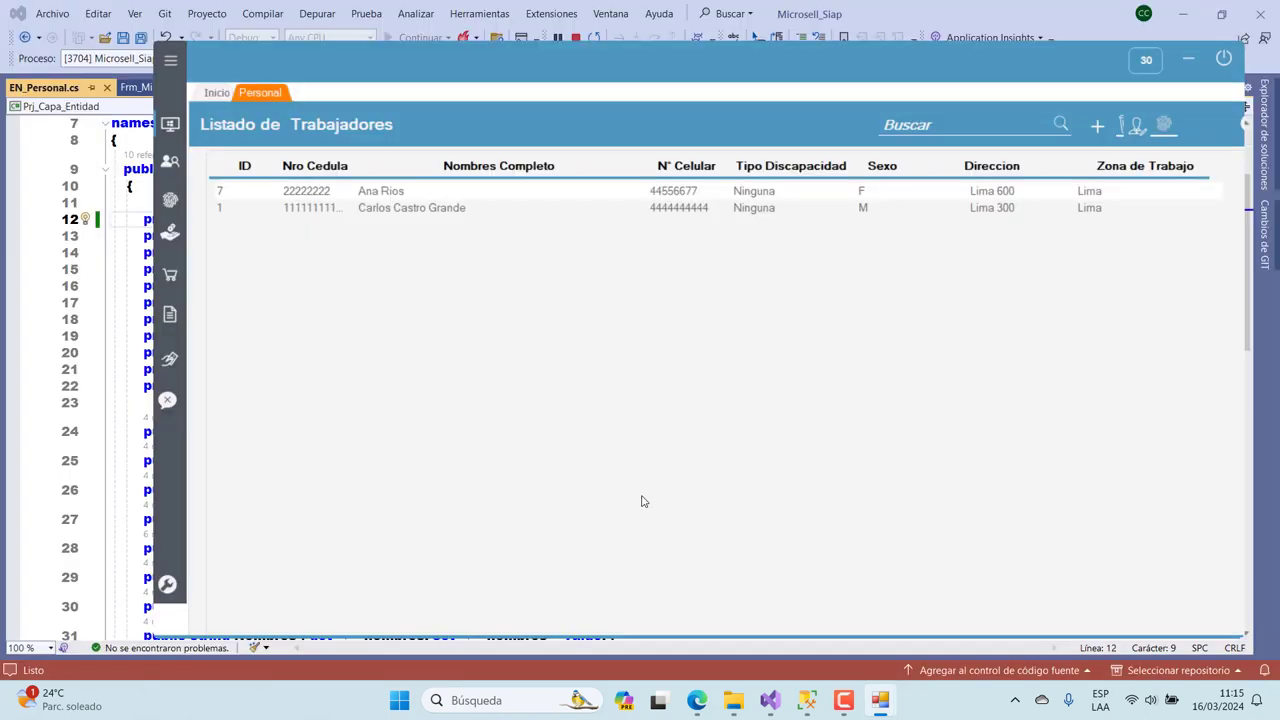
Step: Edit the newly registered worker, load the photo file bearing her first name from the Empleados folder, and save the record
left_click(391, 199)
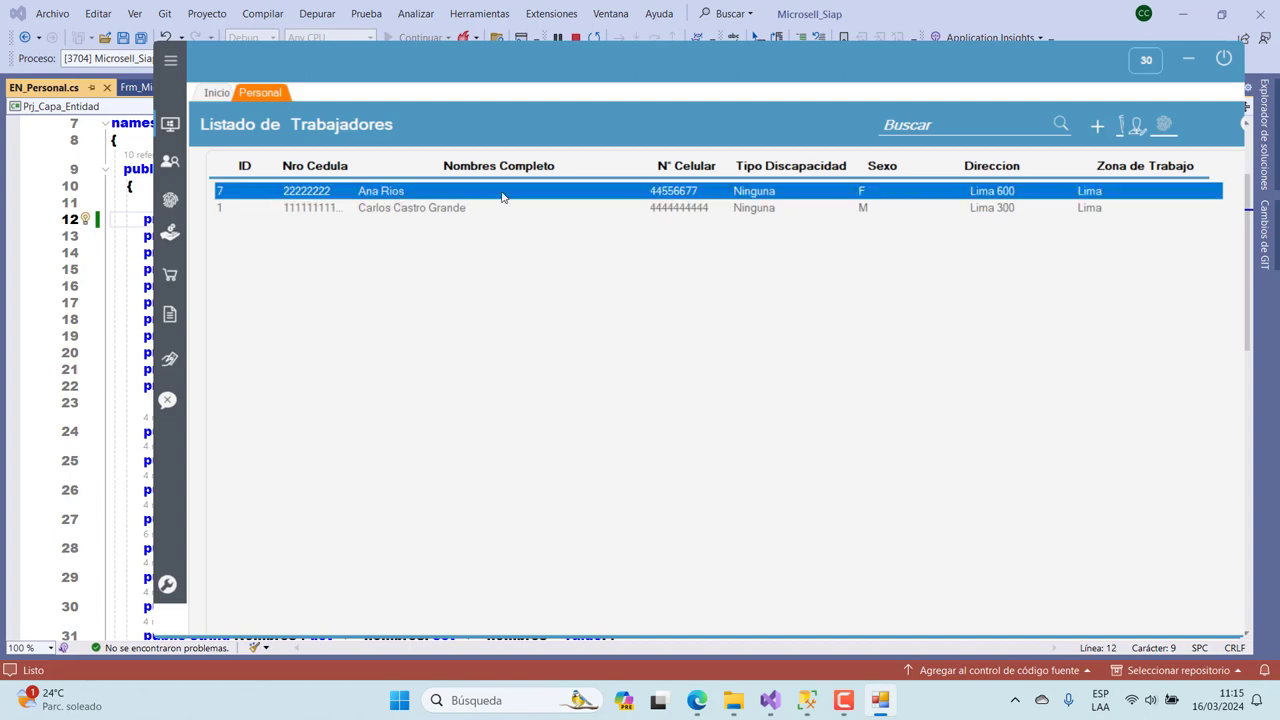
left_click(1136, 128)
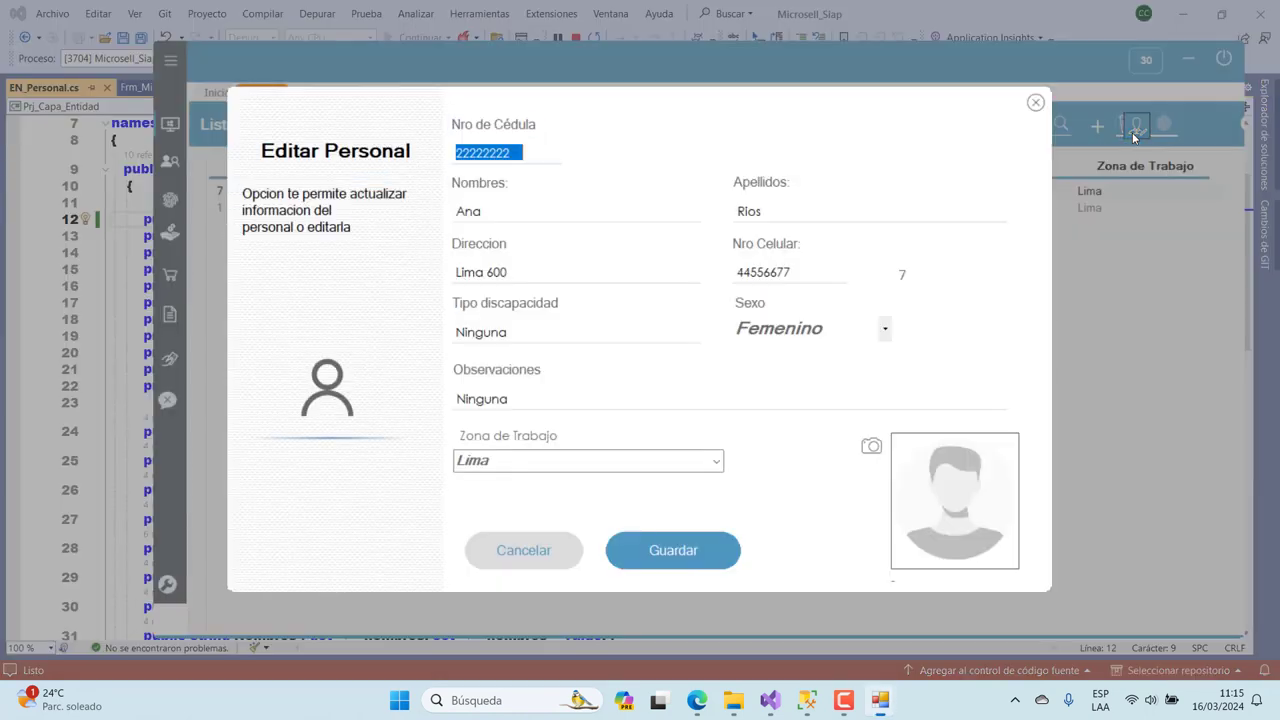
left_click(871, 447)
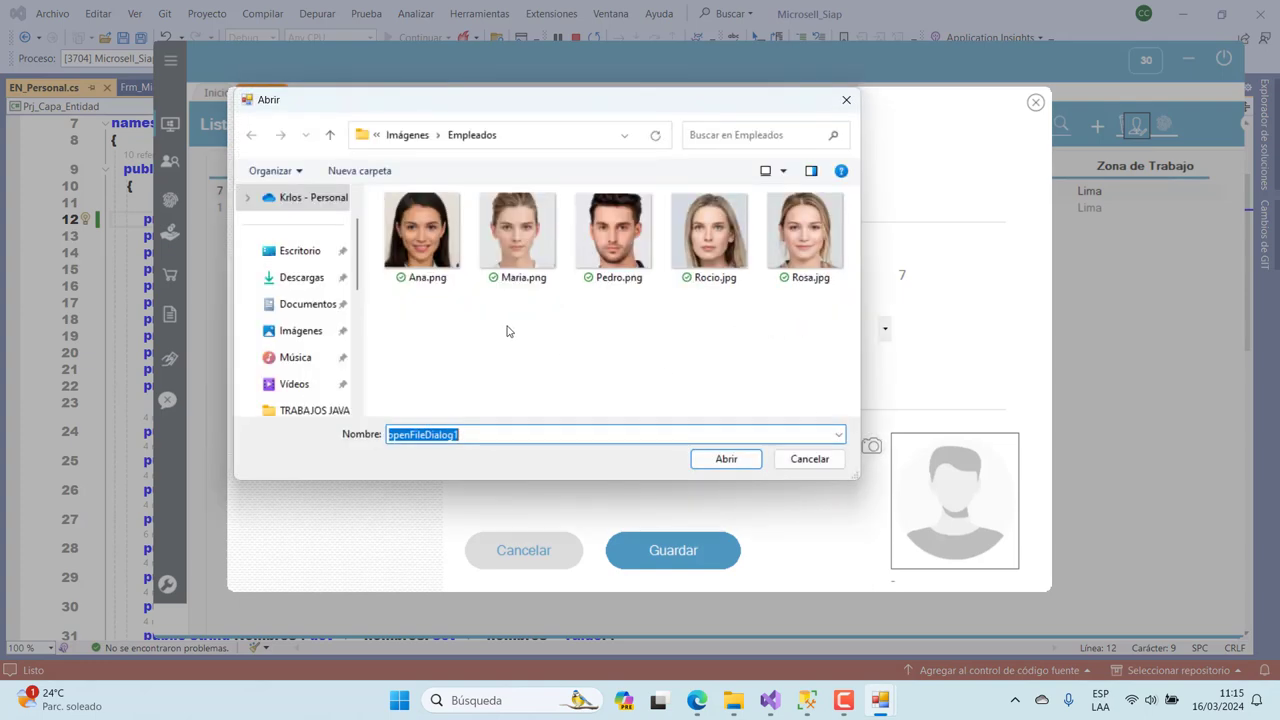
double_click(422, 262)
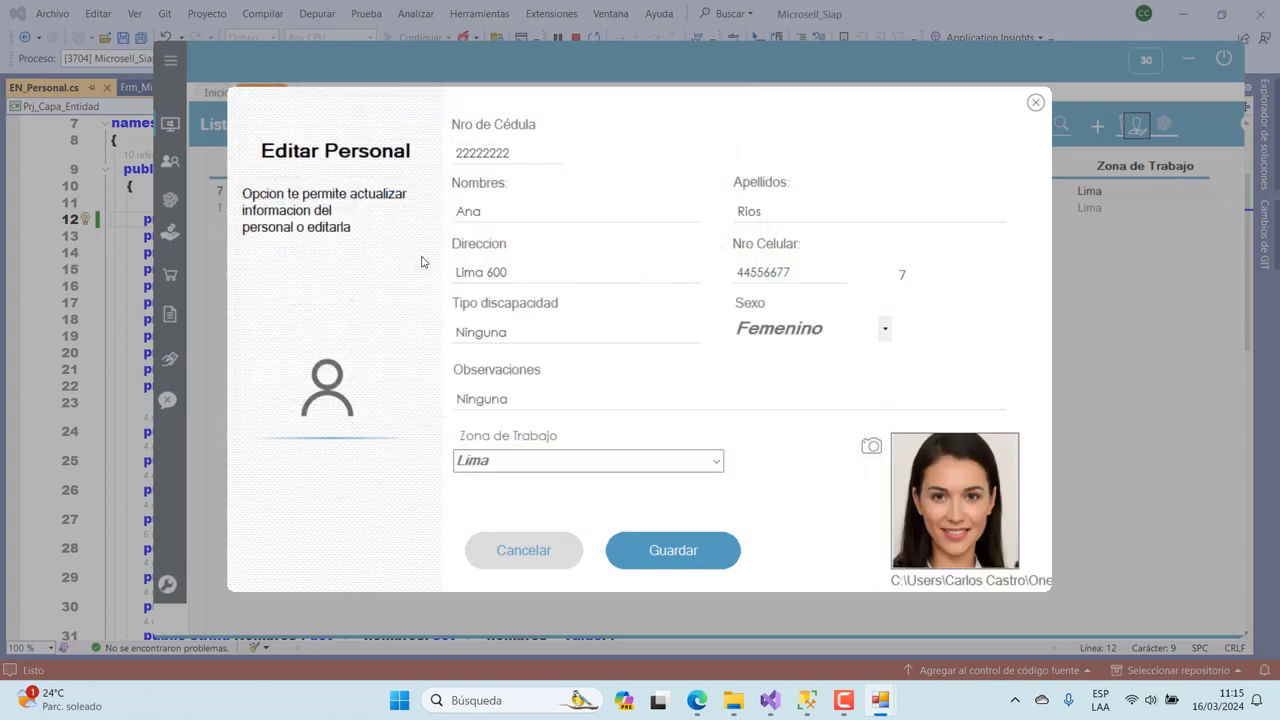
left_click(661, 547)
left_click(650, 490)
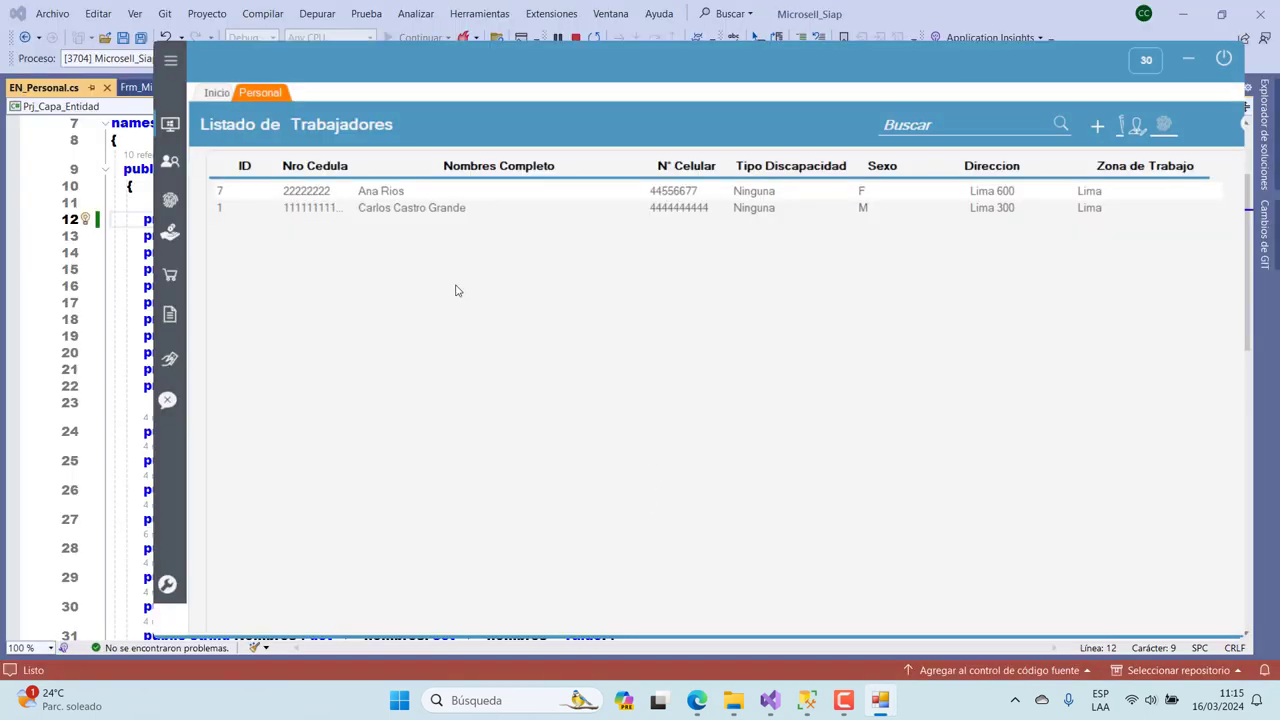
Step: Reopen the same worker's record to check the saved photo, and close it without changes
left_click(400, 199)
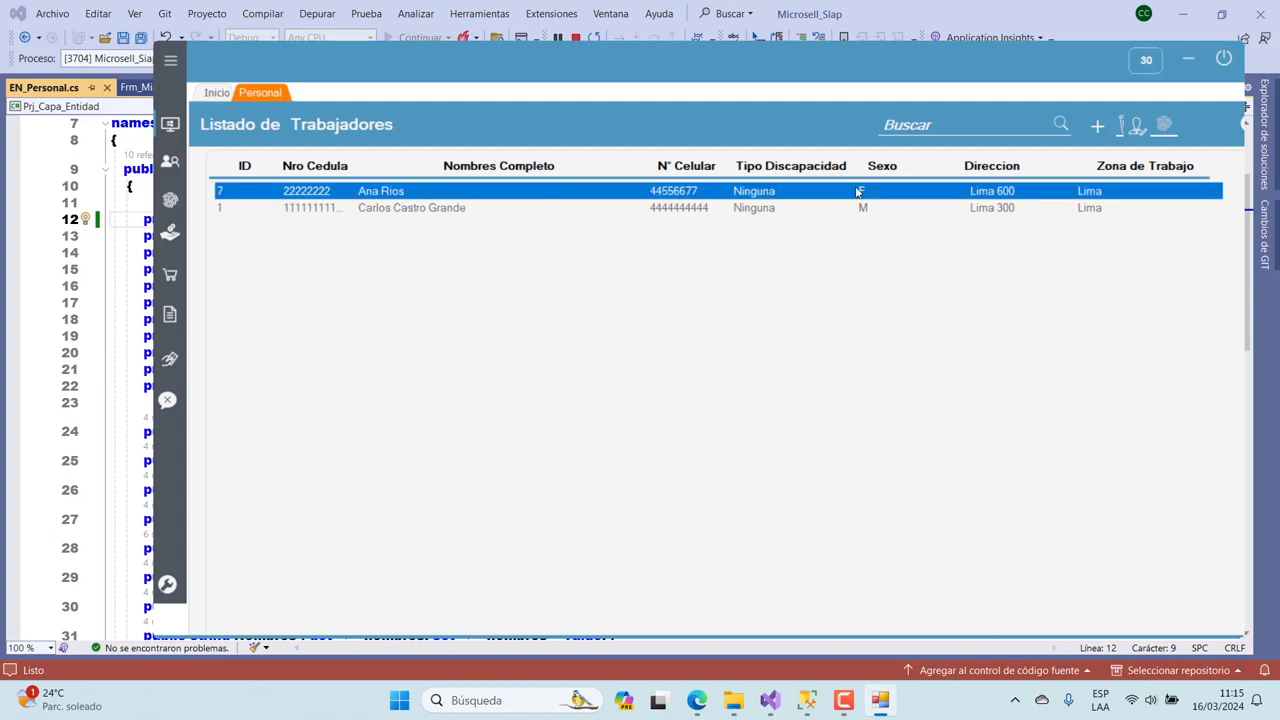
left_click(1136, 130)
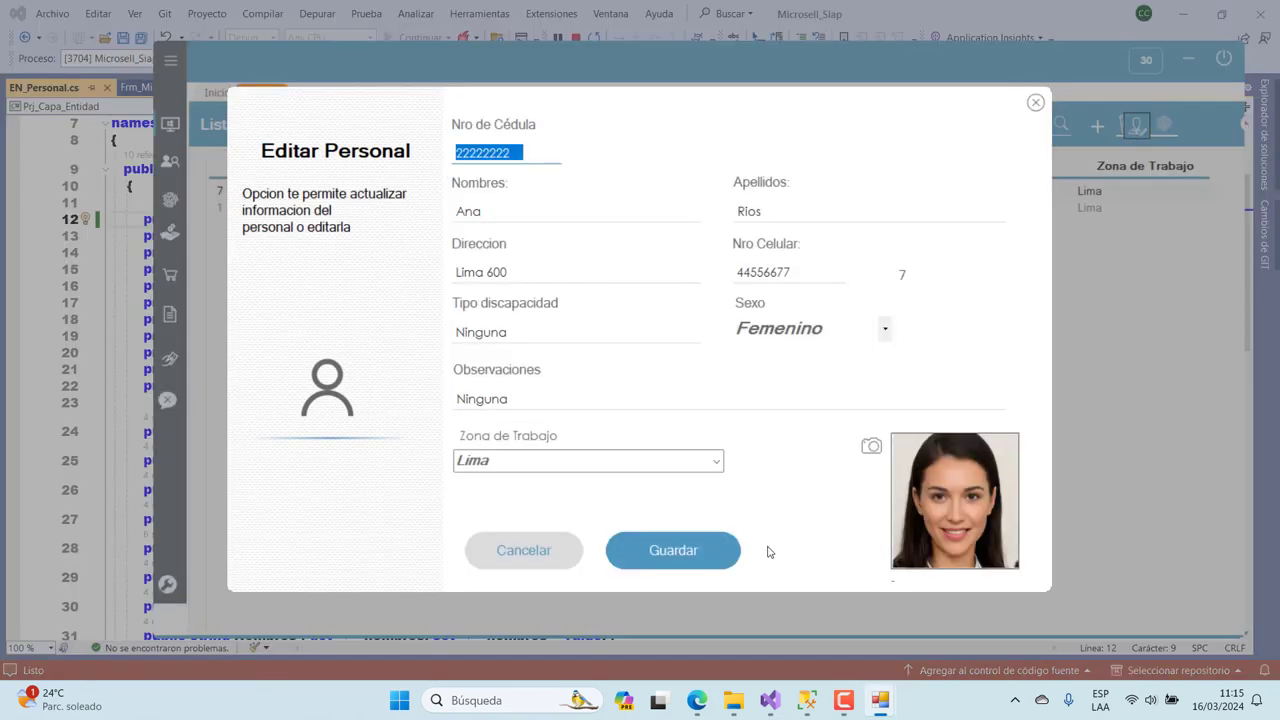
left_click(560, 557)
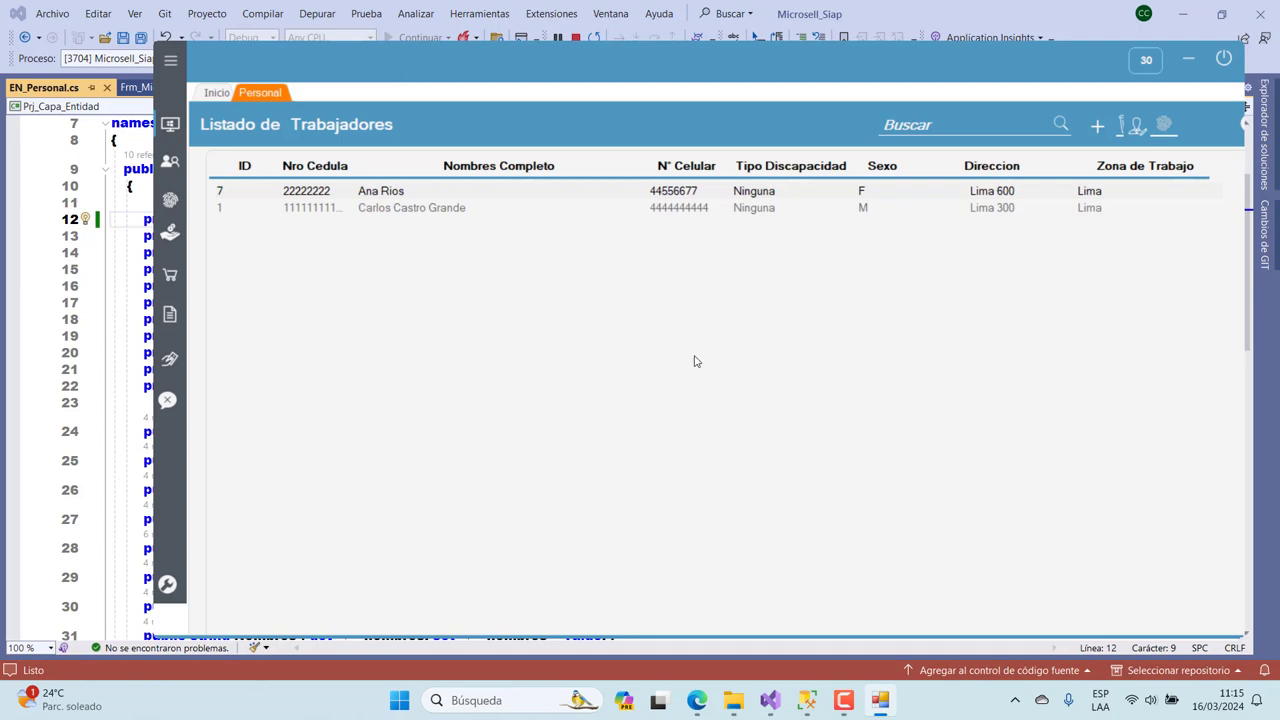
Step: Start another worker registration and try to save it with a seven-digit DNI number
left_click(1097, 126)
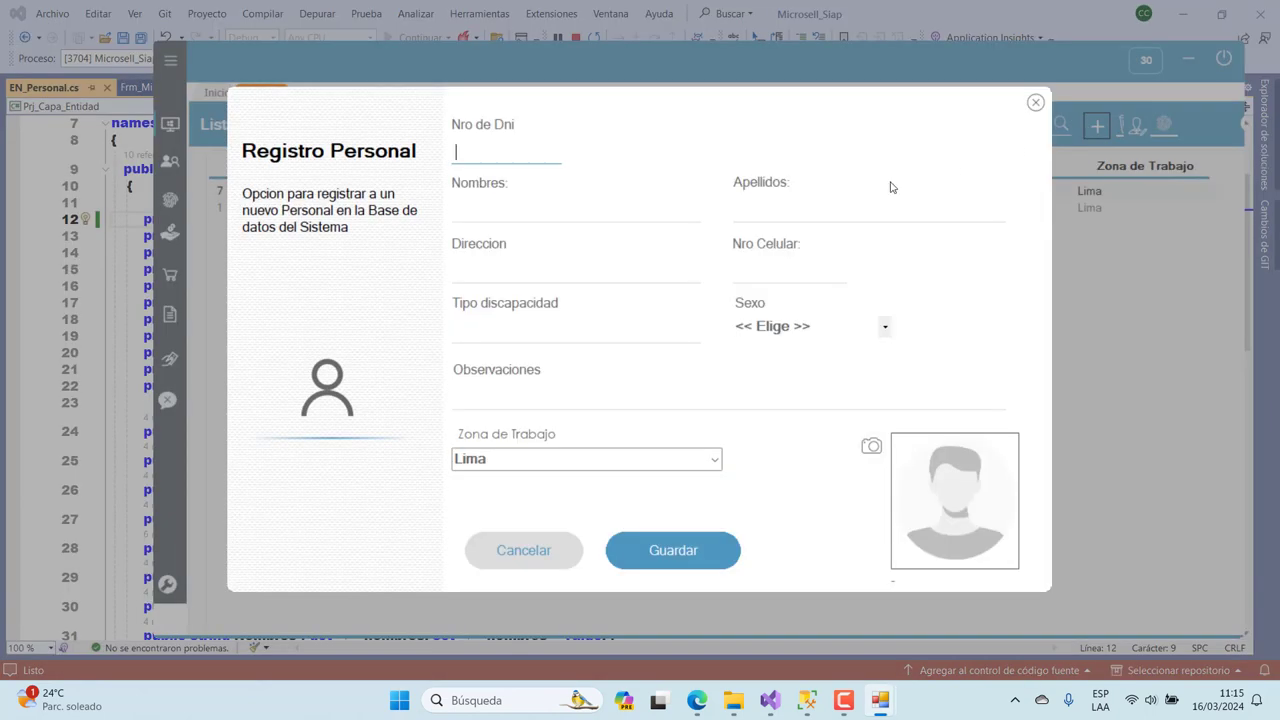
type("666666")
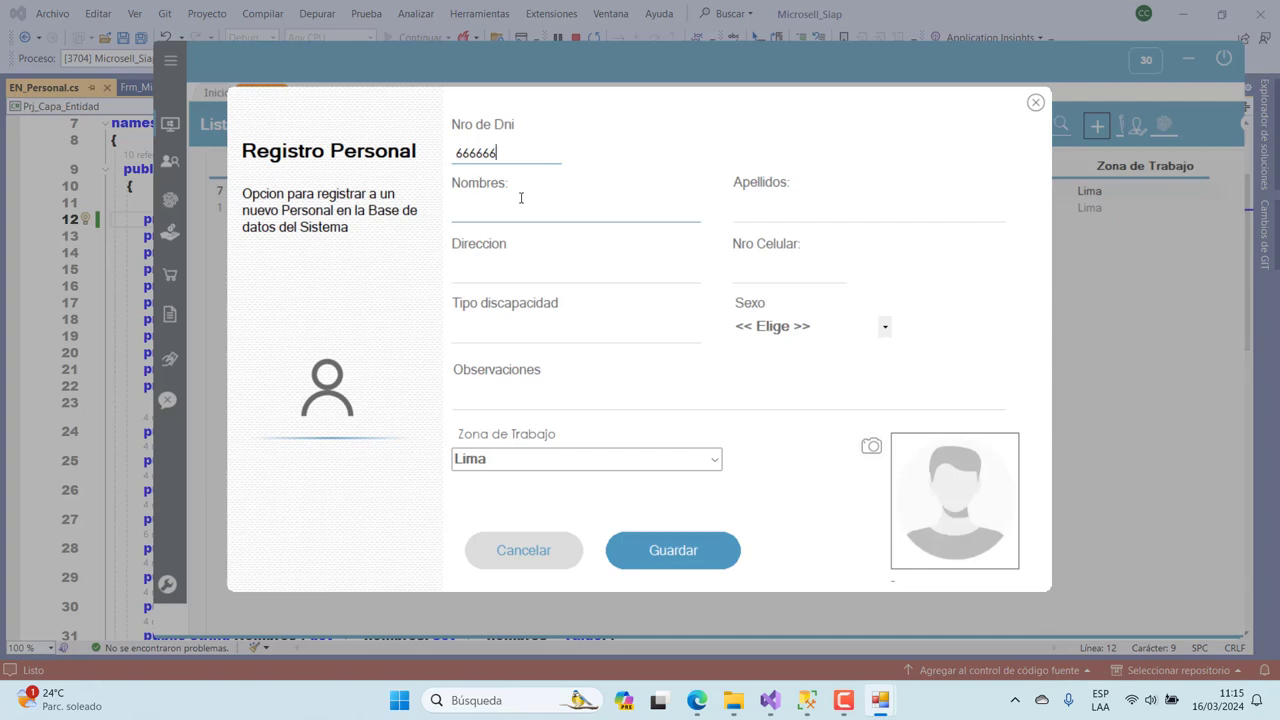
type("66")
key("BackSpace")
key("BackSpace")
key("BackSpace")
key("BackSpace")
key("BackSpace")
key("BackSpace")
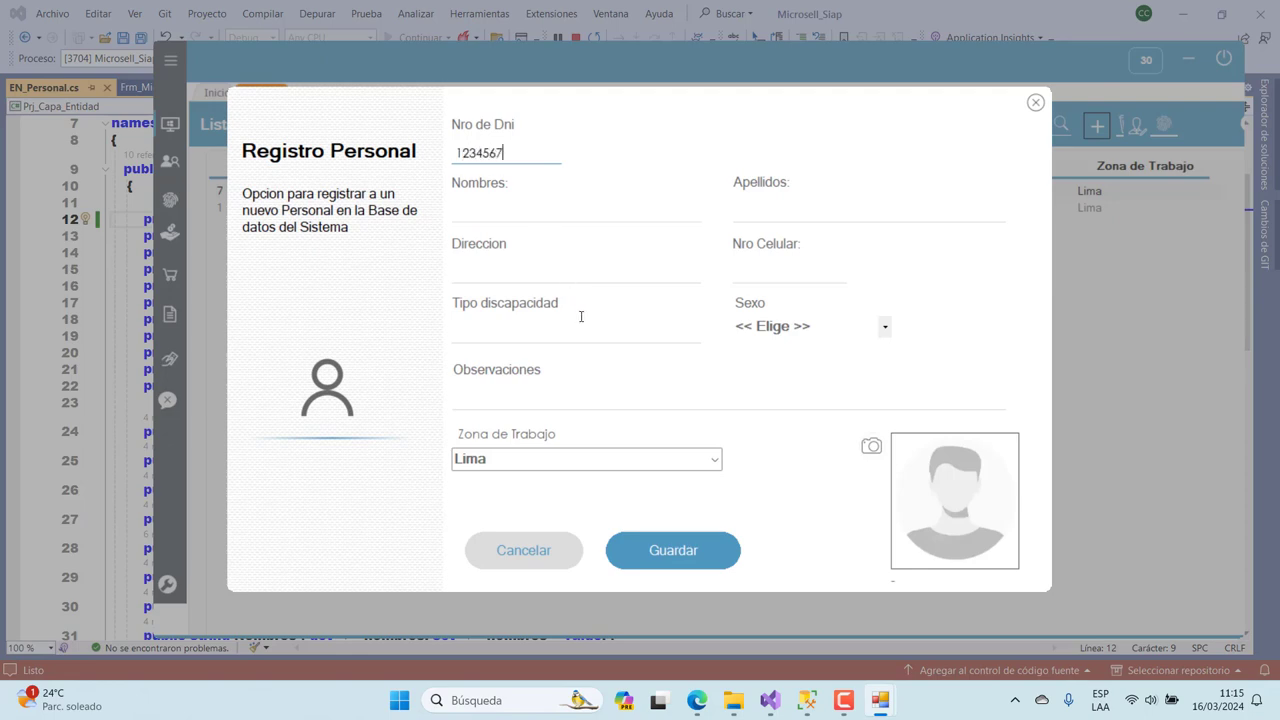
left_click(665, 547)
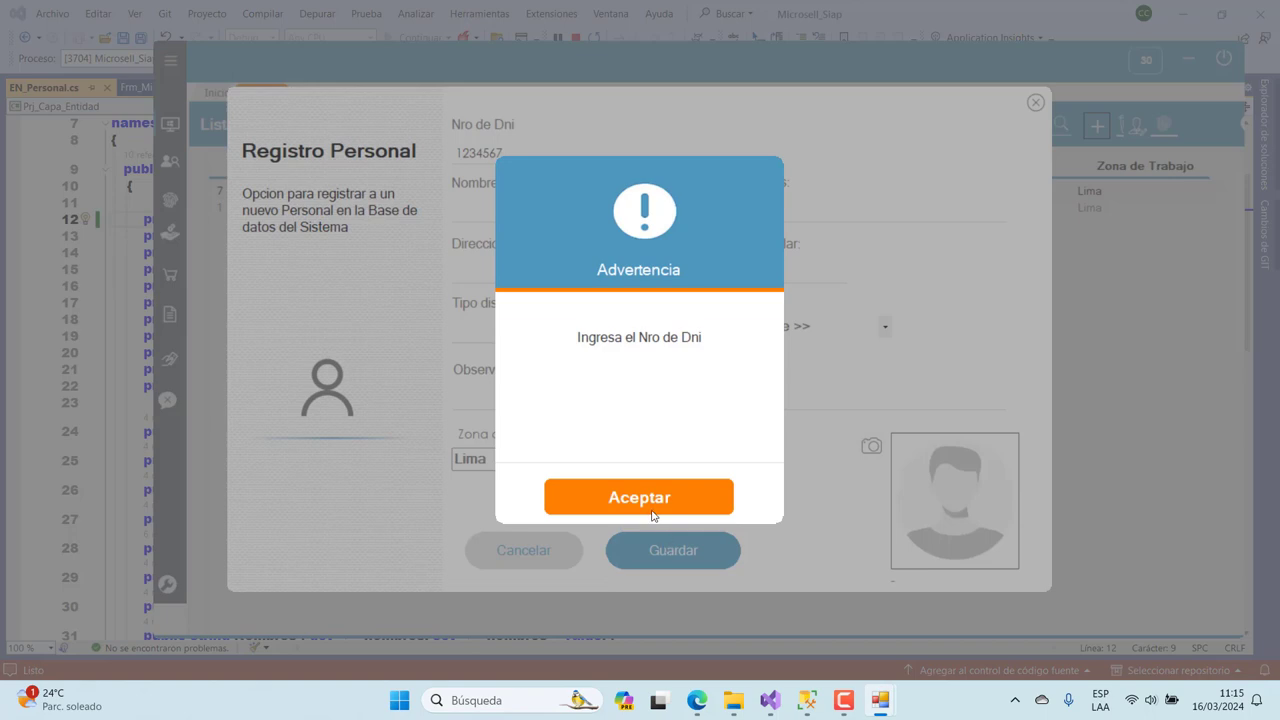
left_click(652, 497)
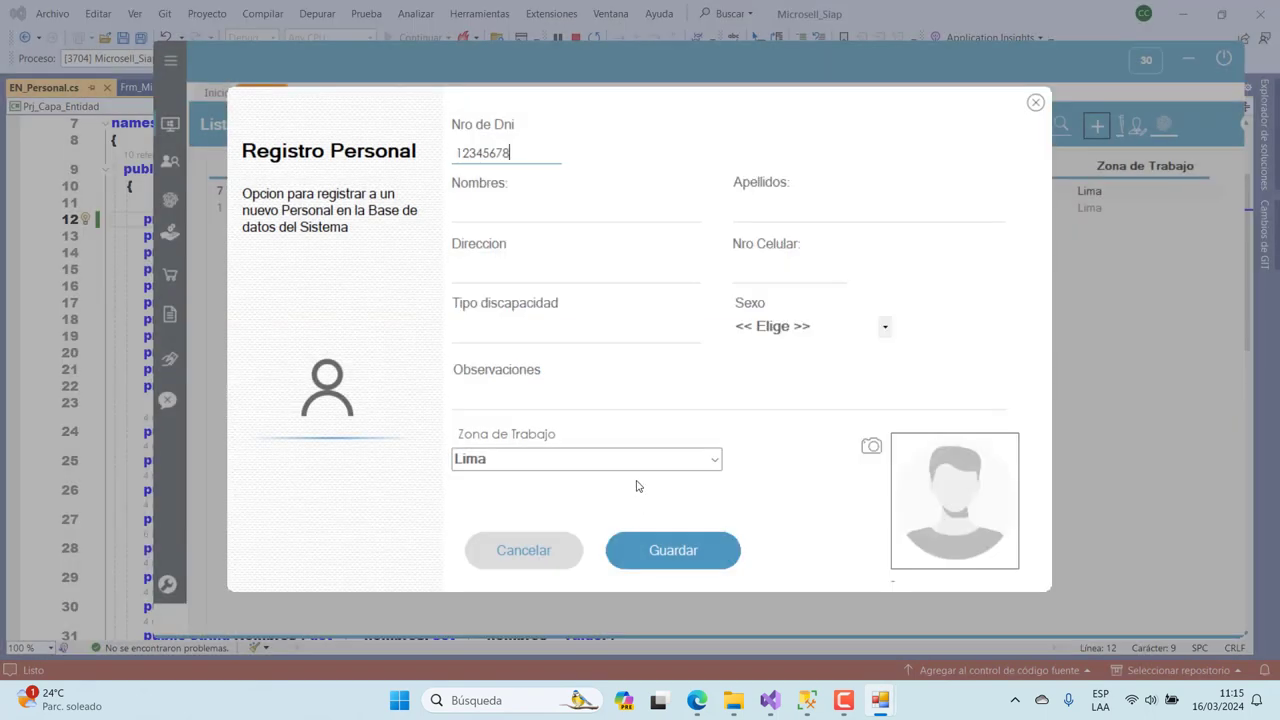
Step: Try to save with an eight-digit DNI and no first name, and enter the worker's first name and surname
left_click(655, 540)
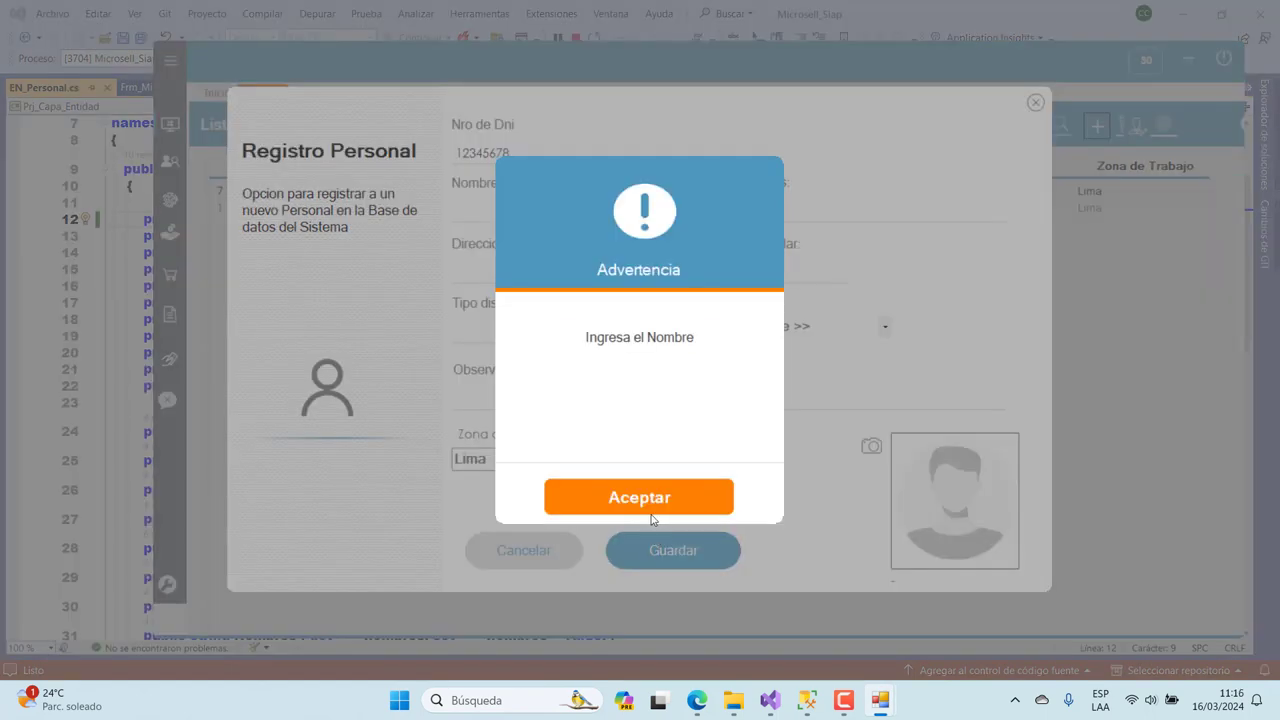
left_click(652, 515)
type("Pedro")
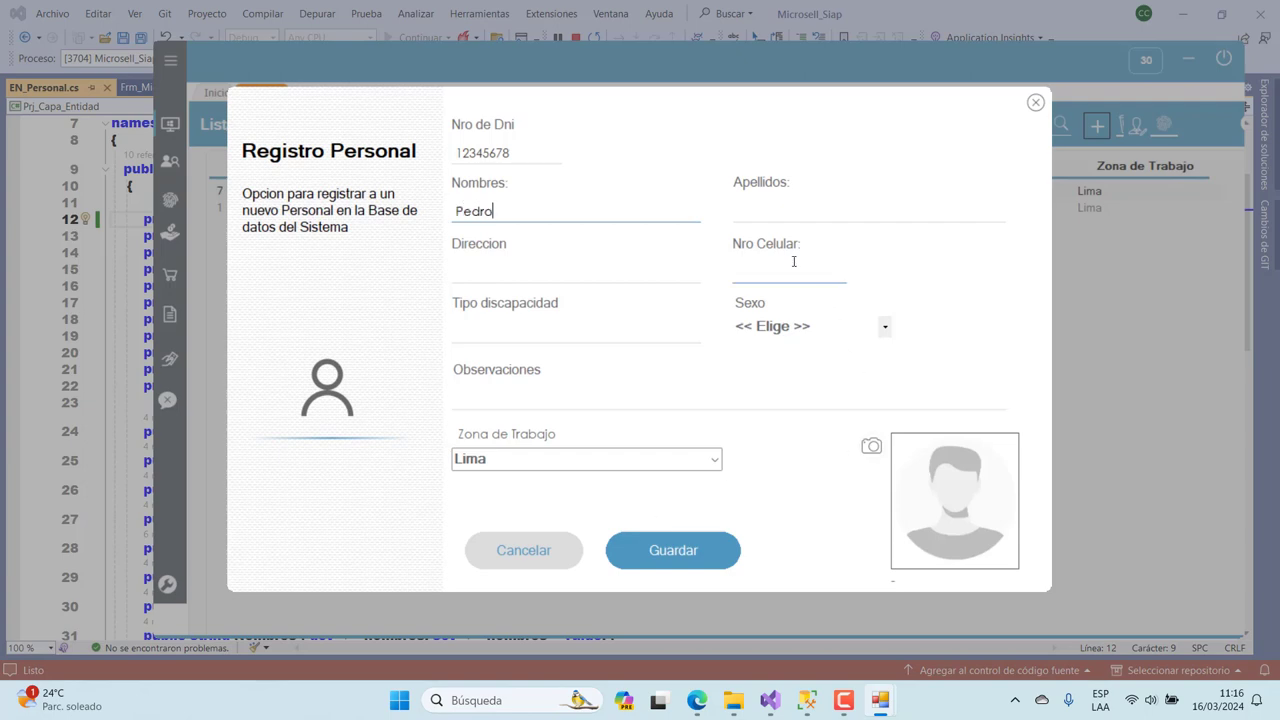
left_click(769, 215)
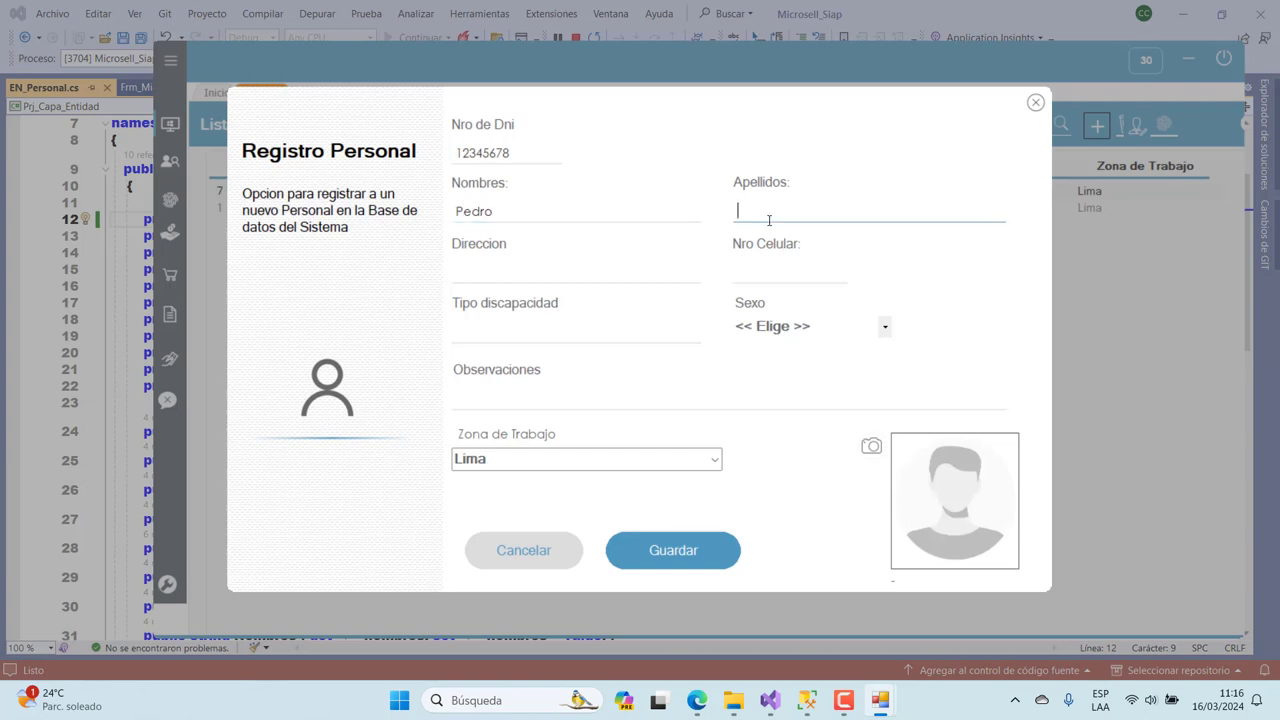
type("Romero")
Step: Fill in the new worker's street address and cell phone number in the registration form
left_click(553, 258)
type("Ju")
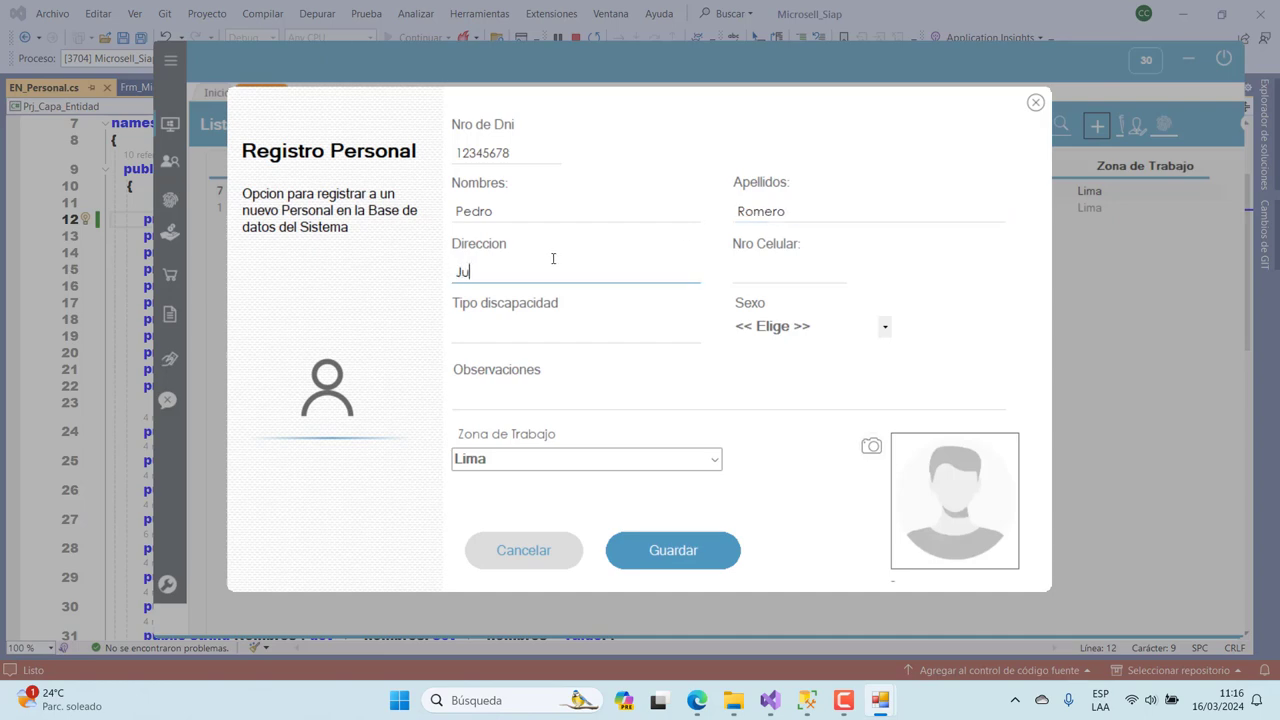
type("nín 9999")
left_click(738, 276)
type("3344")
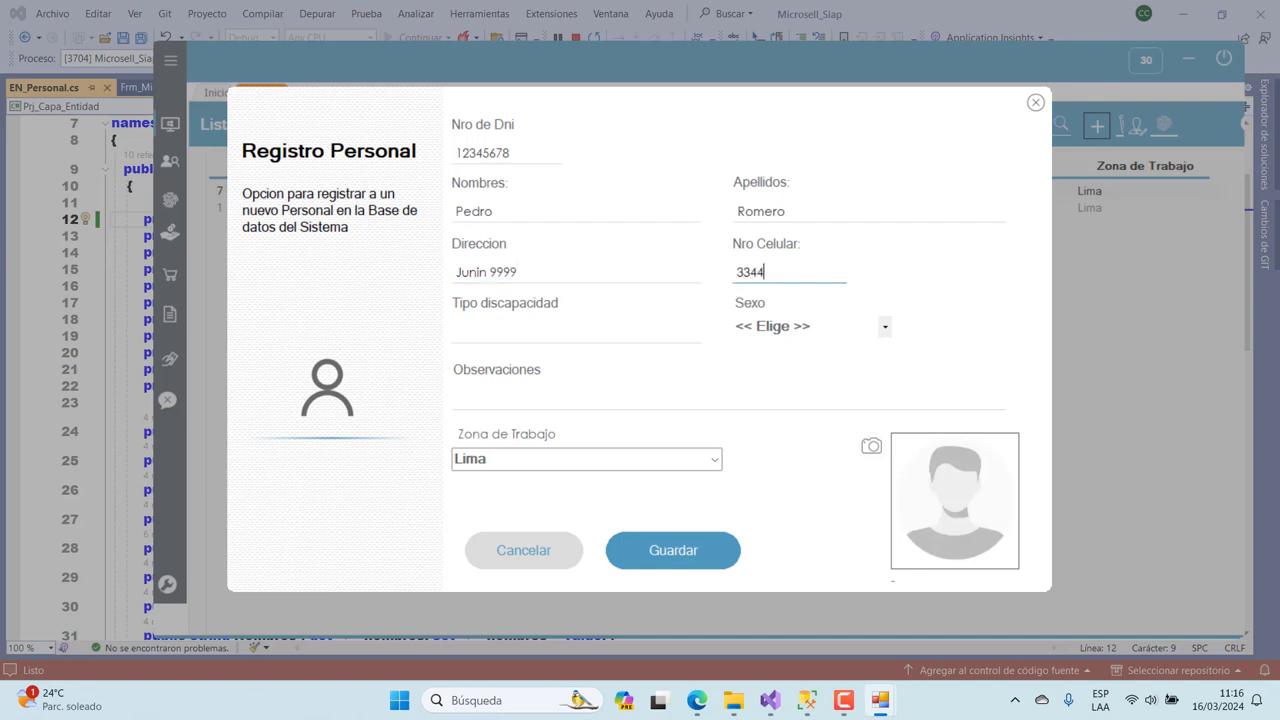
type("556")
Step: Set the new worker's disability type to Ninguna and the sex to Masculino
left_click(505, 318)
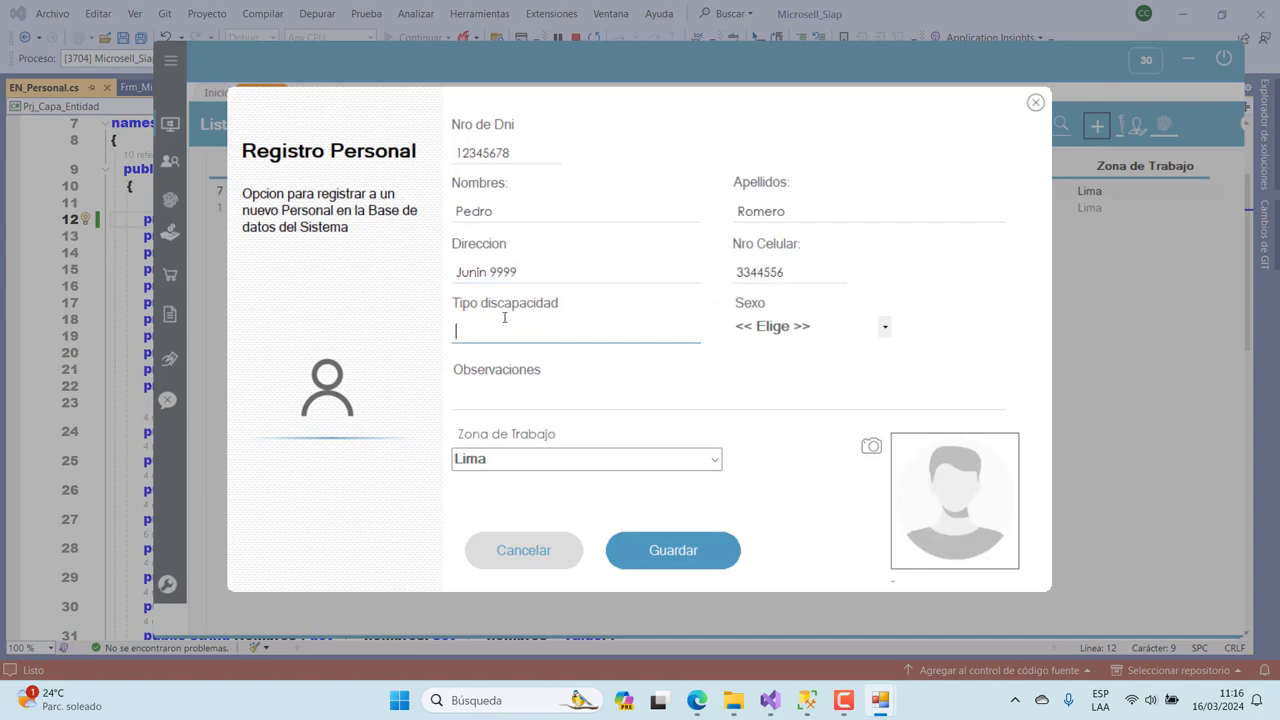
type("Ninguna")
left_click(866, 331)
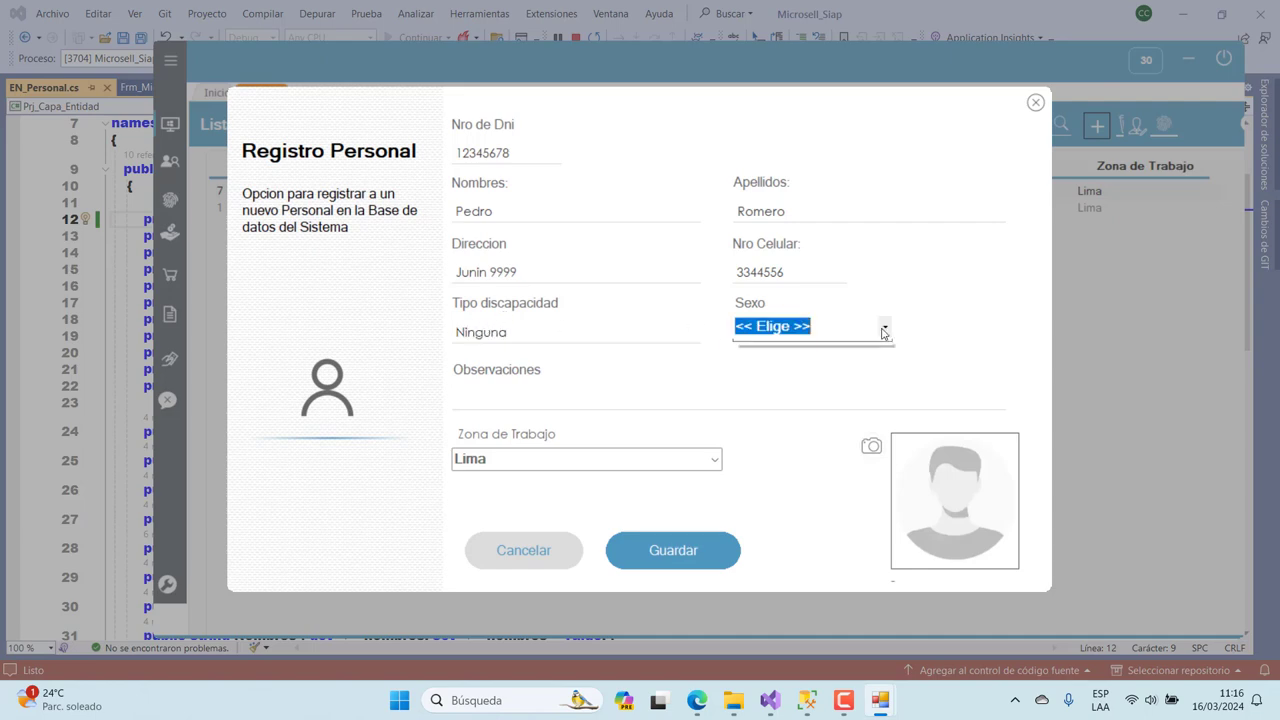
left_click(884, 328)
left_click(806, 348)
Step: Enter Ninguna as the observations and choose Arequipa as the work zone
left_click(536, 400)
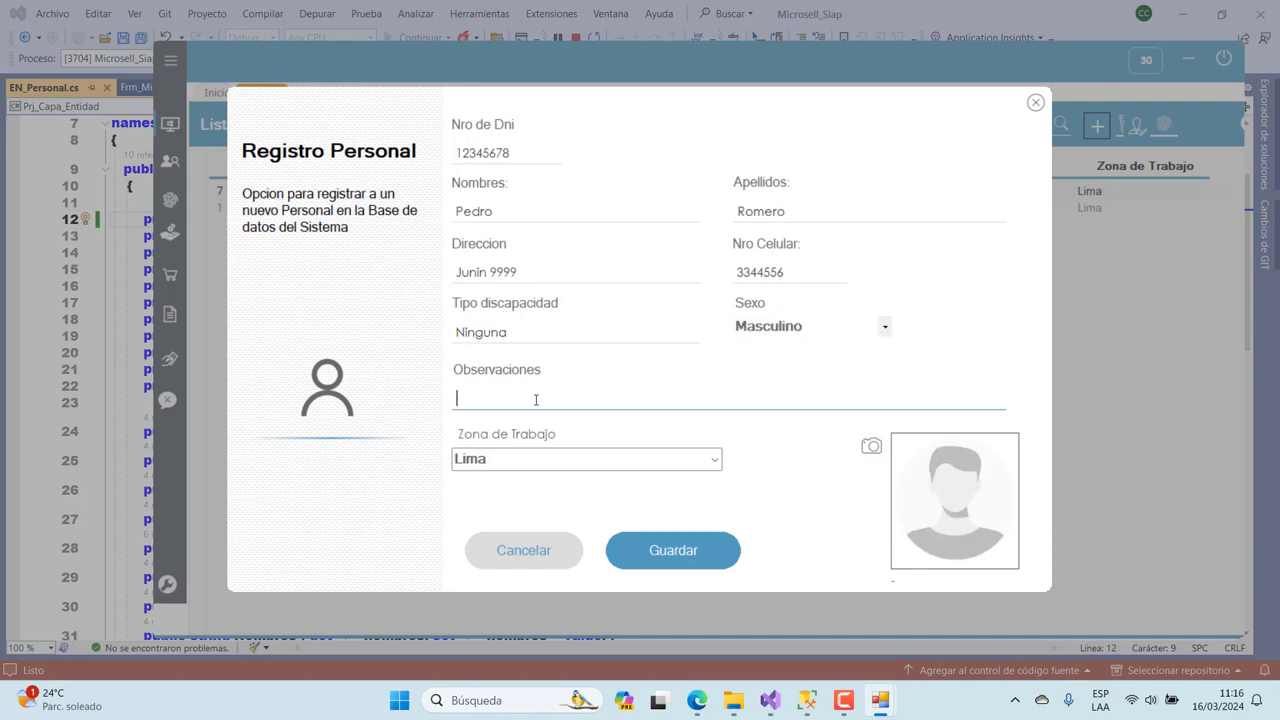
type("Ninguna")
left_click(709, 466)
left_click(713, 467)
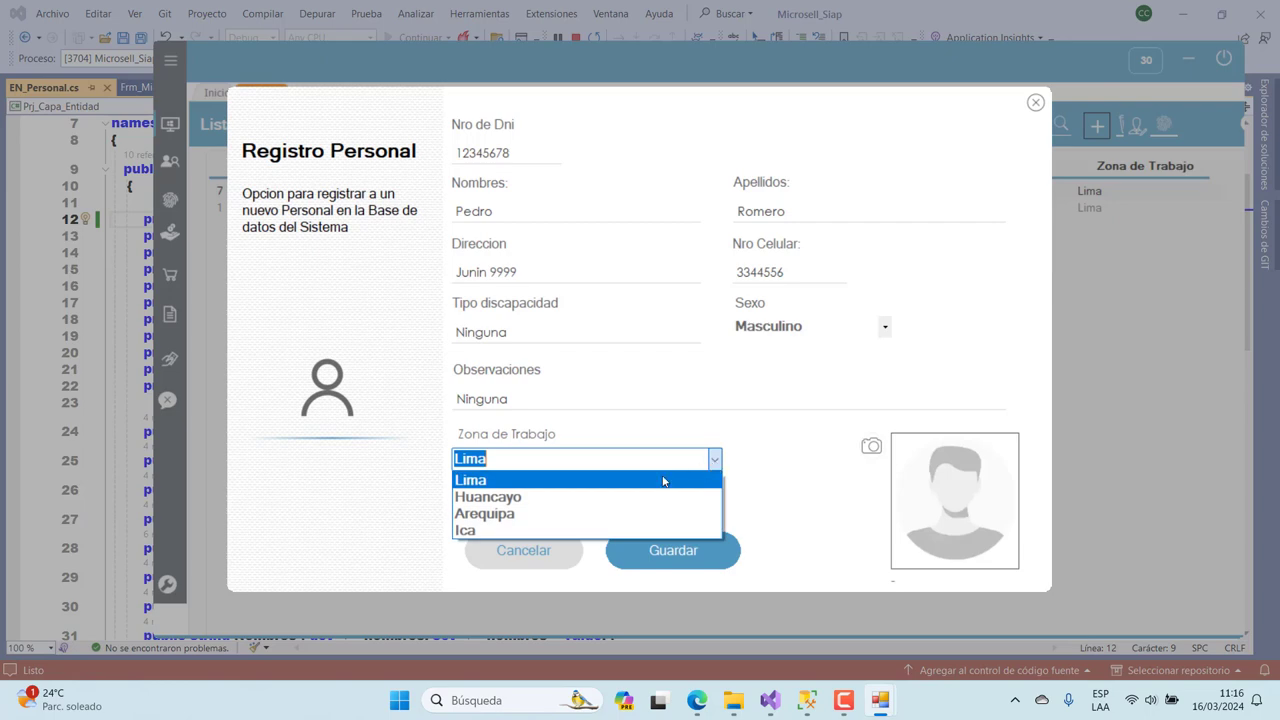
left_click(520, 514)
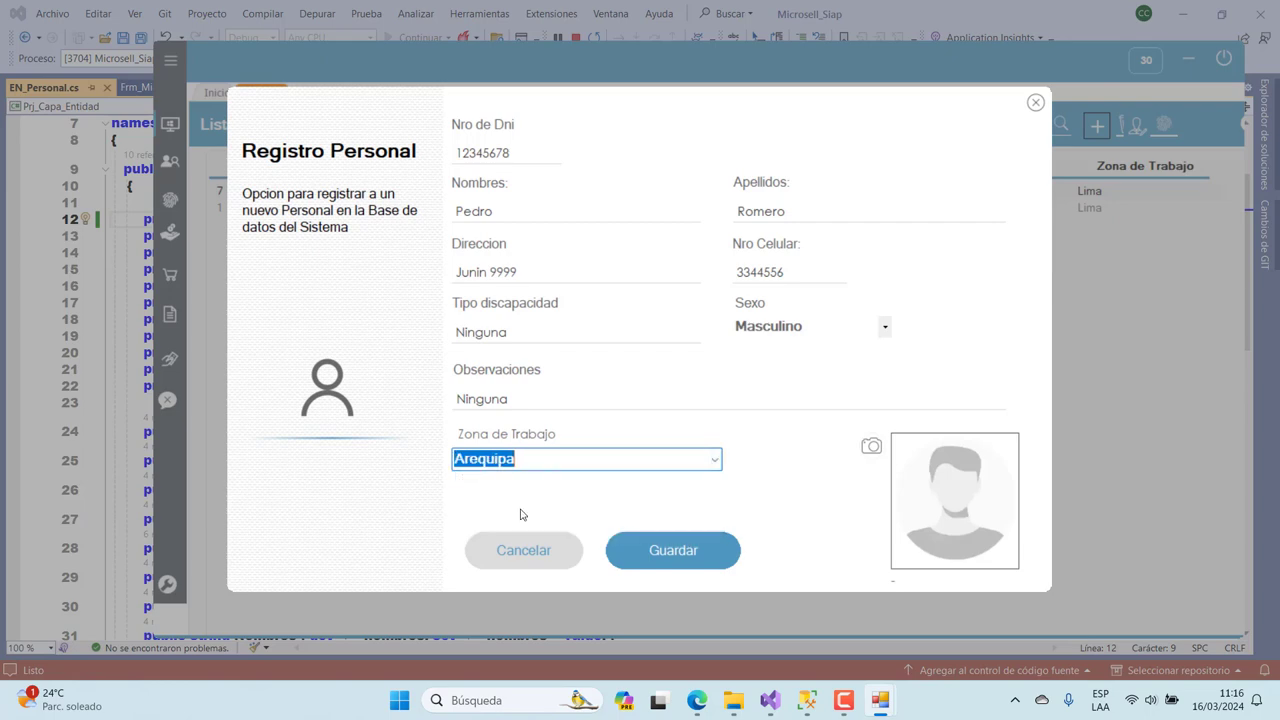
Step: Load the man's photo from the Empleados folder into the registration and save the worker
left_click(871, 446)
double_click(614, 240)
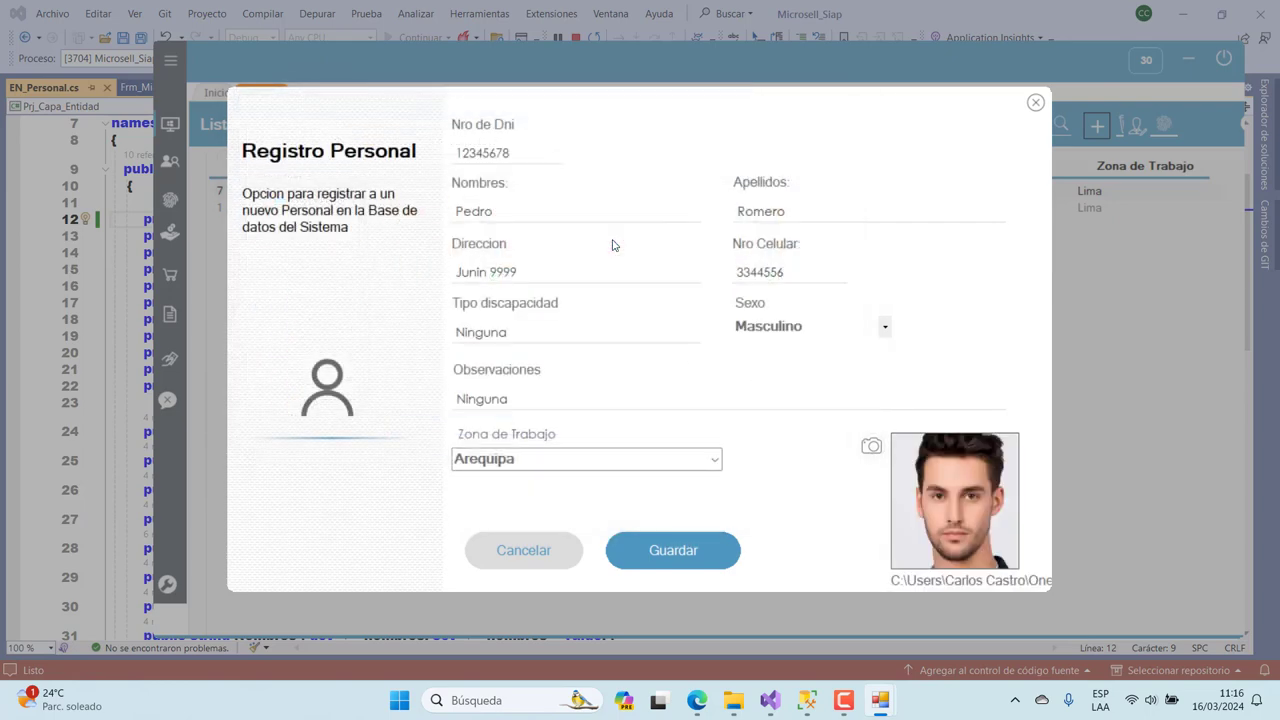
left_click(668, 541)
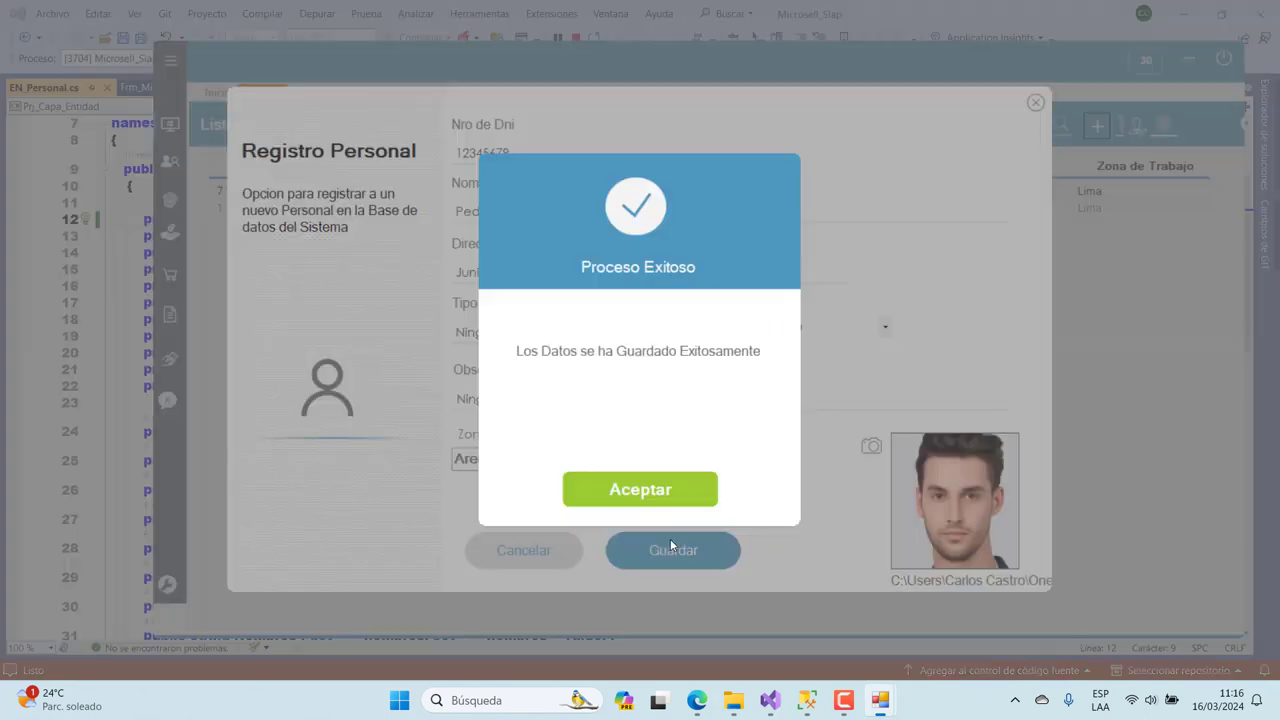
left_click(645, 488)
Step: Open the newly registered male worker's record to check its data and photo, and close it without changes
left_click(427, 226)
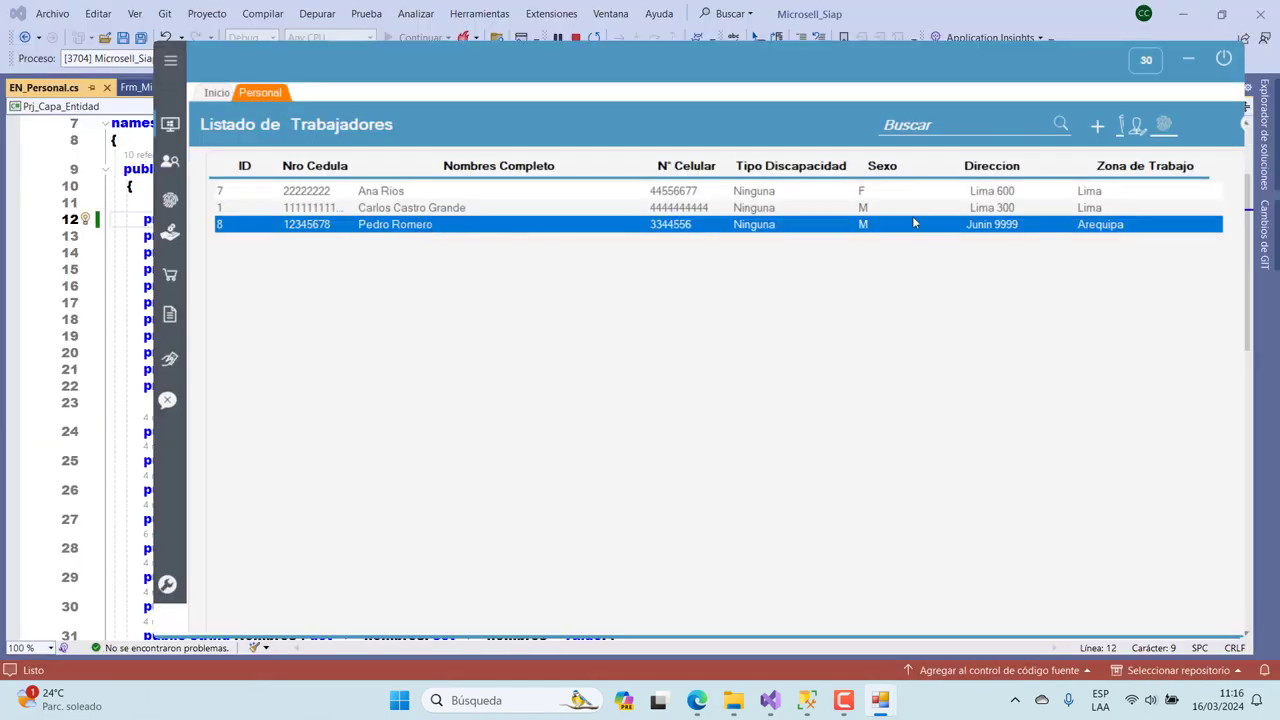
left_click(1138, 128)
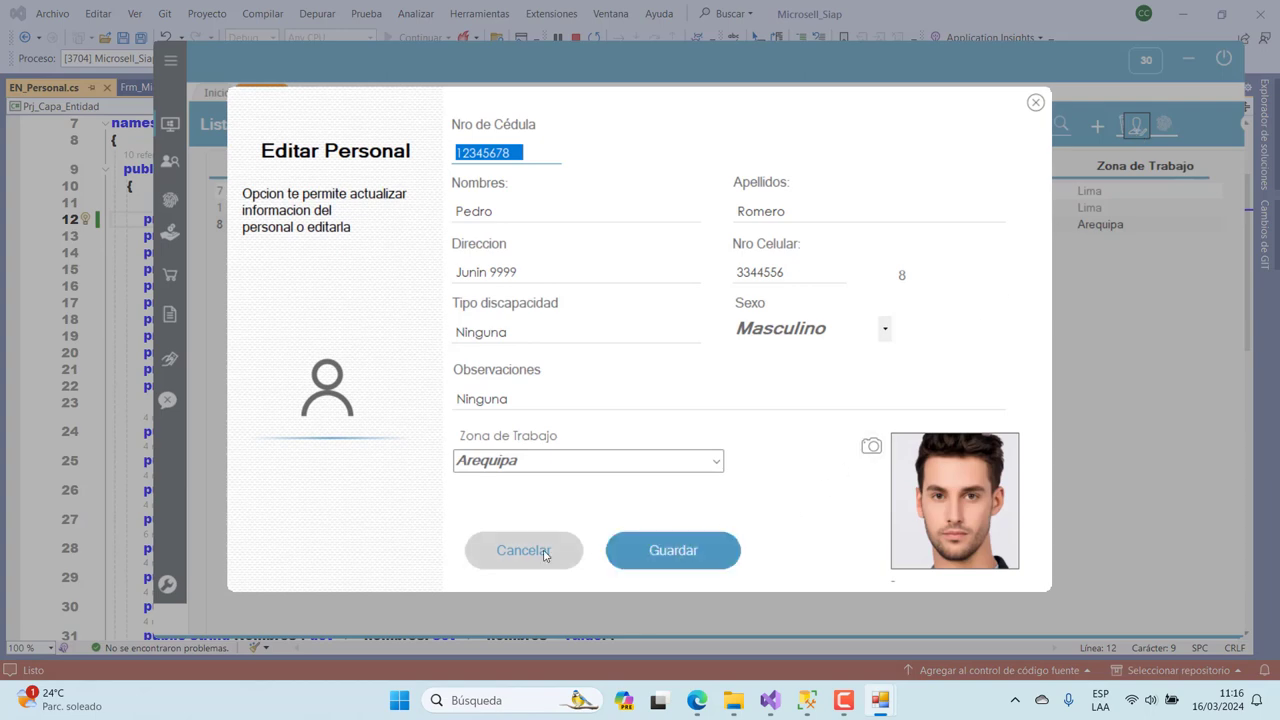
left_click(545, 554)
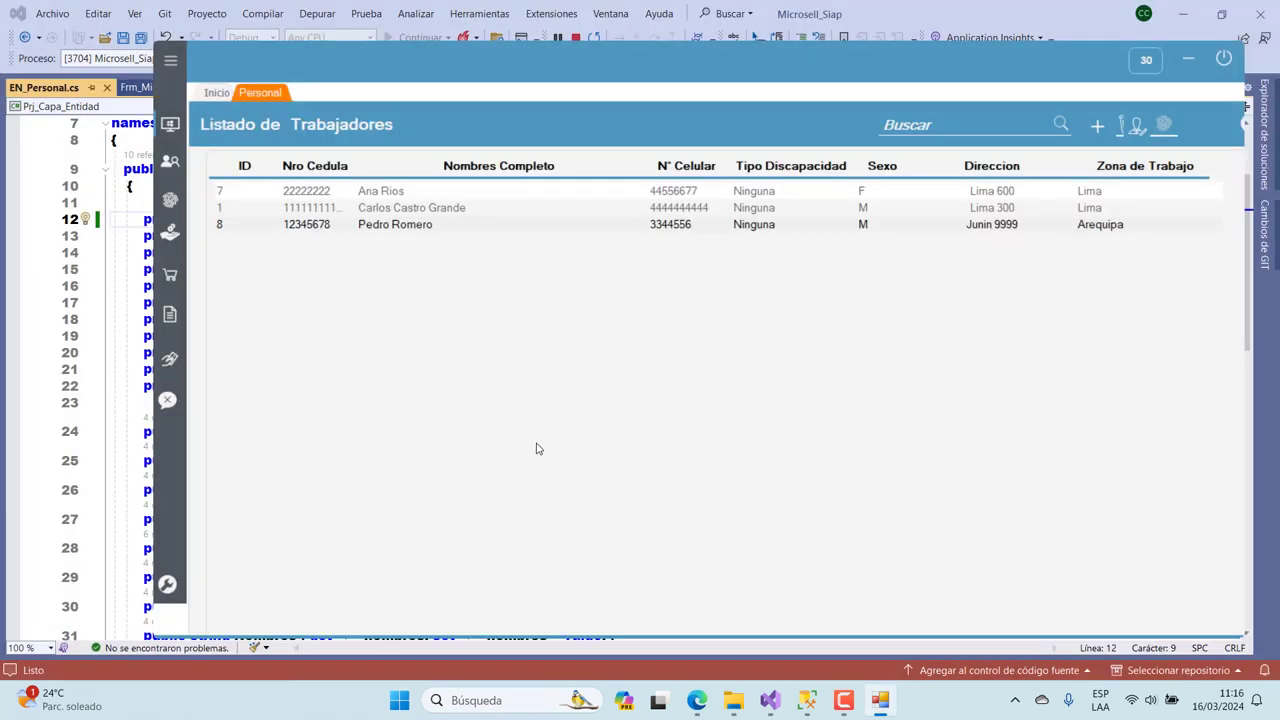
Step: Edit the female worker's record in the list, adding a second given name, and save the change
left_click(378, 198)
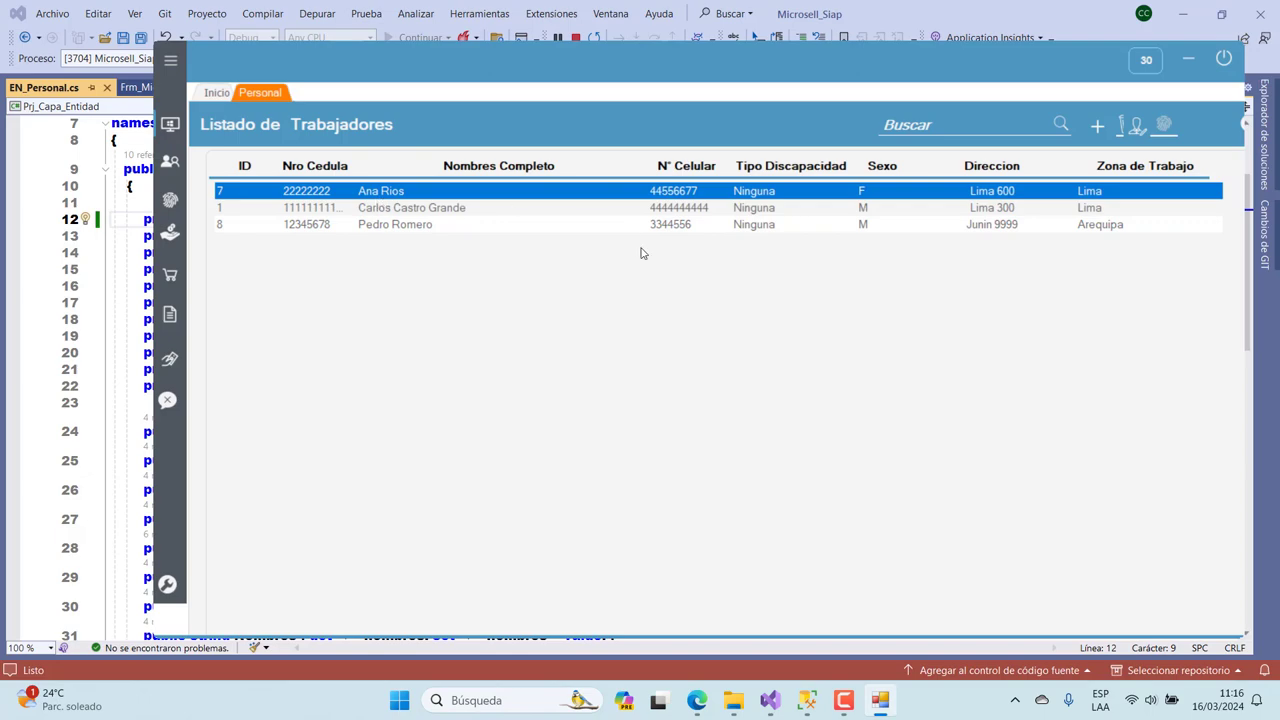
left_click(1136, 126)
left_click(562, 212)
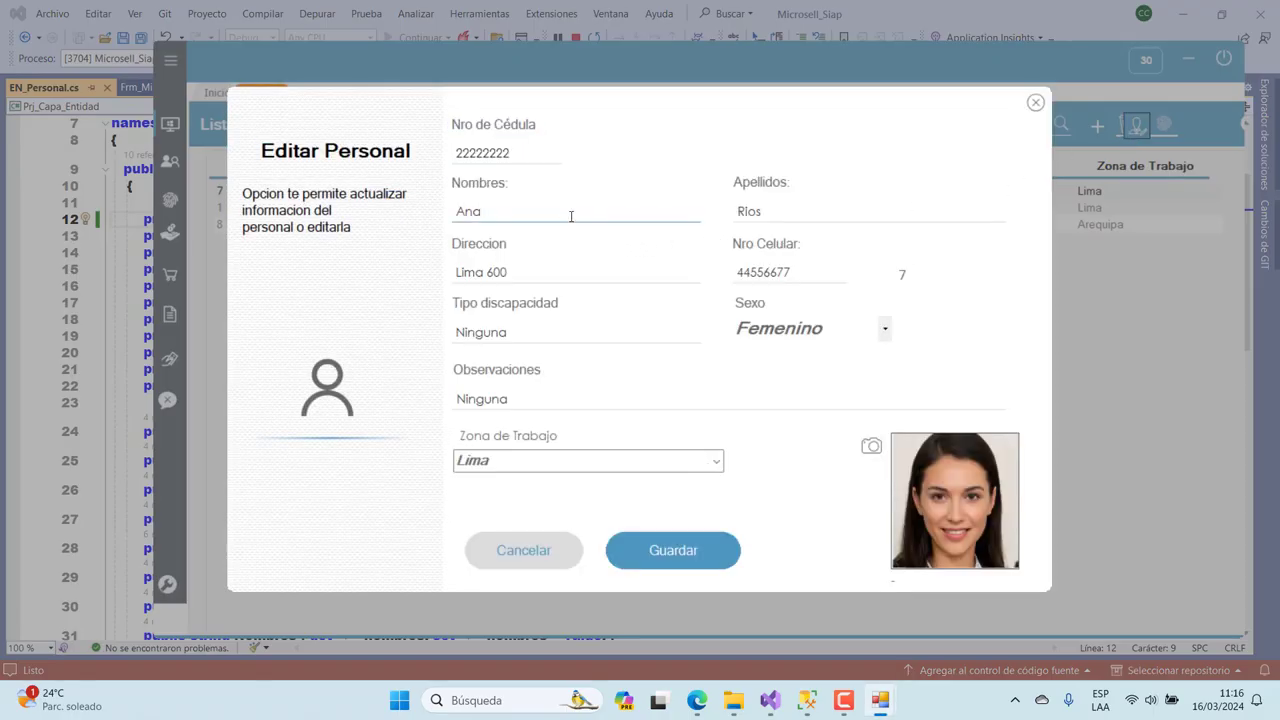
type("Maria")
left_click(680, 548)
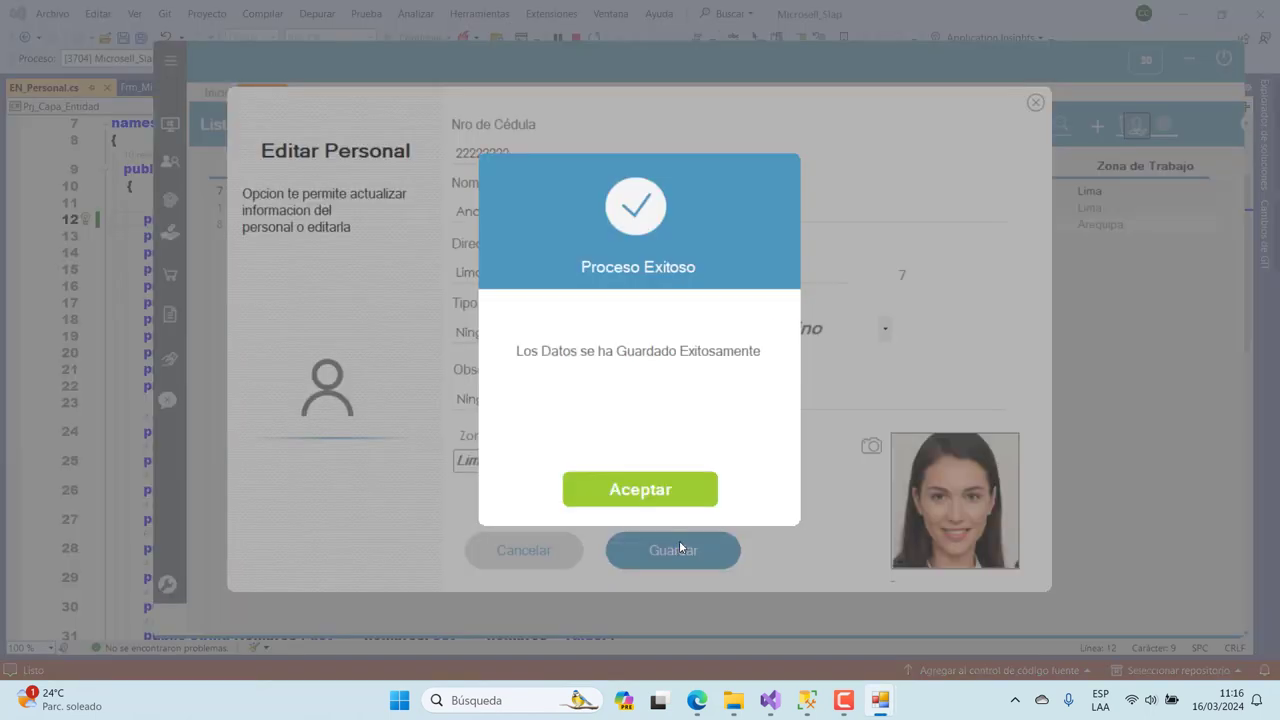
left_click(667, 489)
Step: Reopen the female worker's record to check the updated name, and close it without changes
left_click(432, 190)
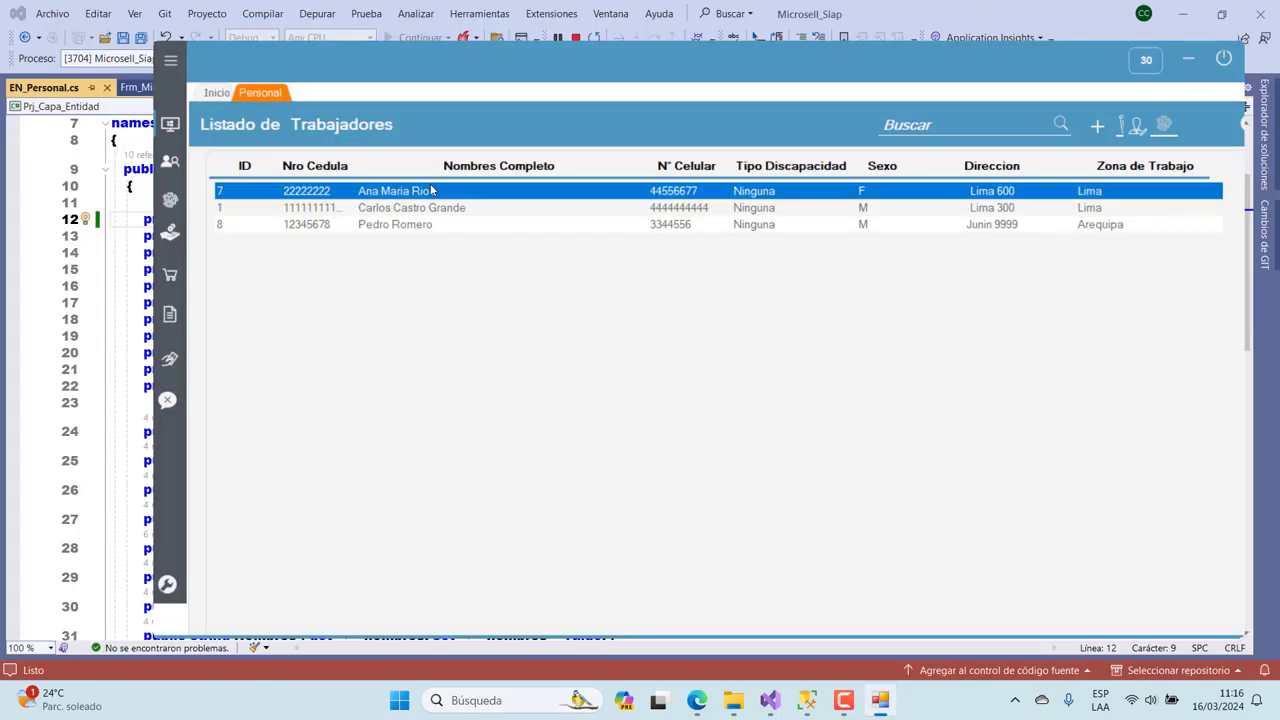
left_click(1136, 128)
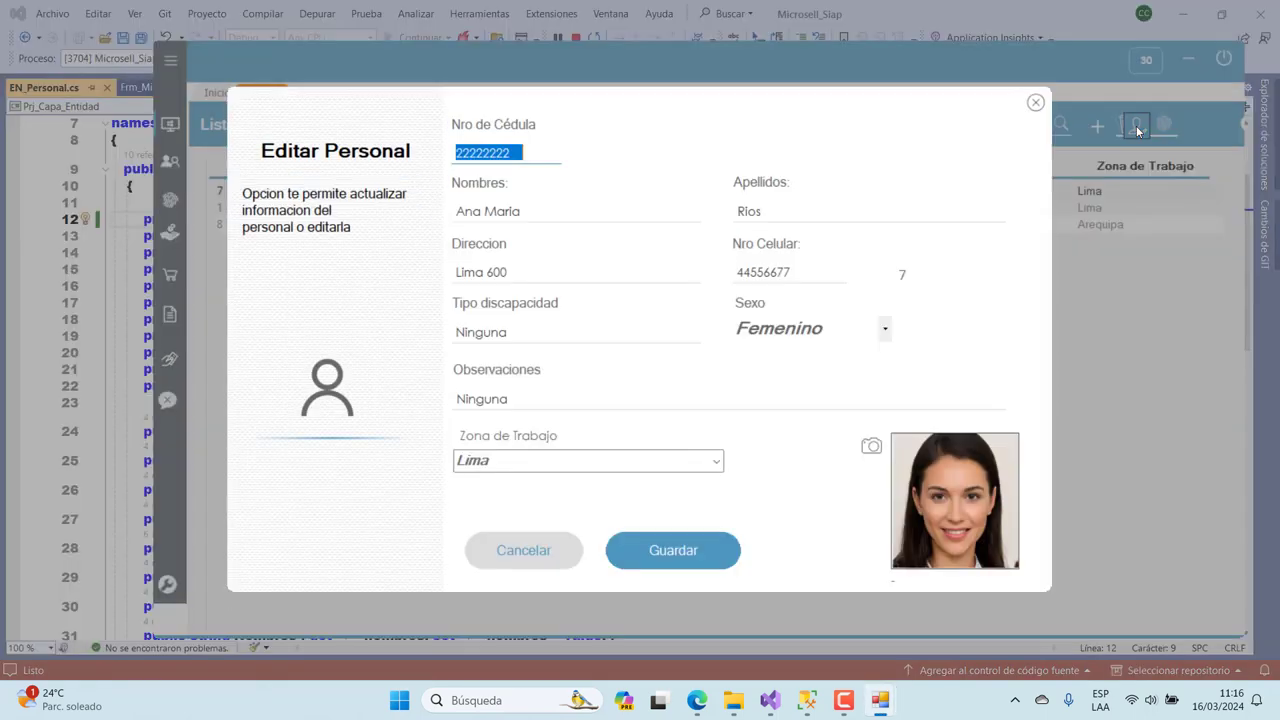
left_click(1035, 104)
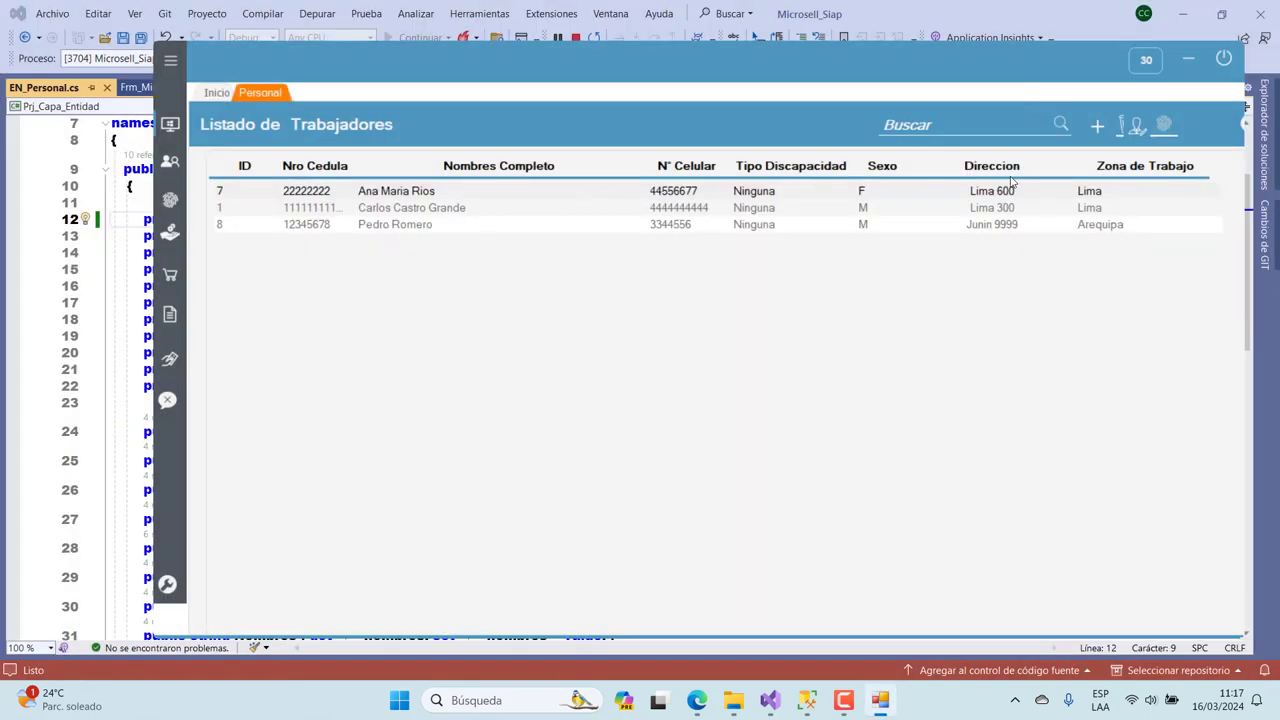
Step: Start another worker registration with a seven-digit DNI number, and enter the worker's first name and surname
left_click(1097, 130)
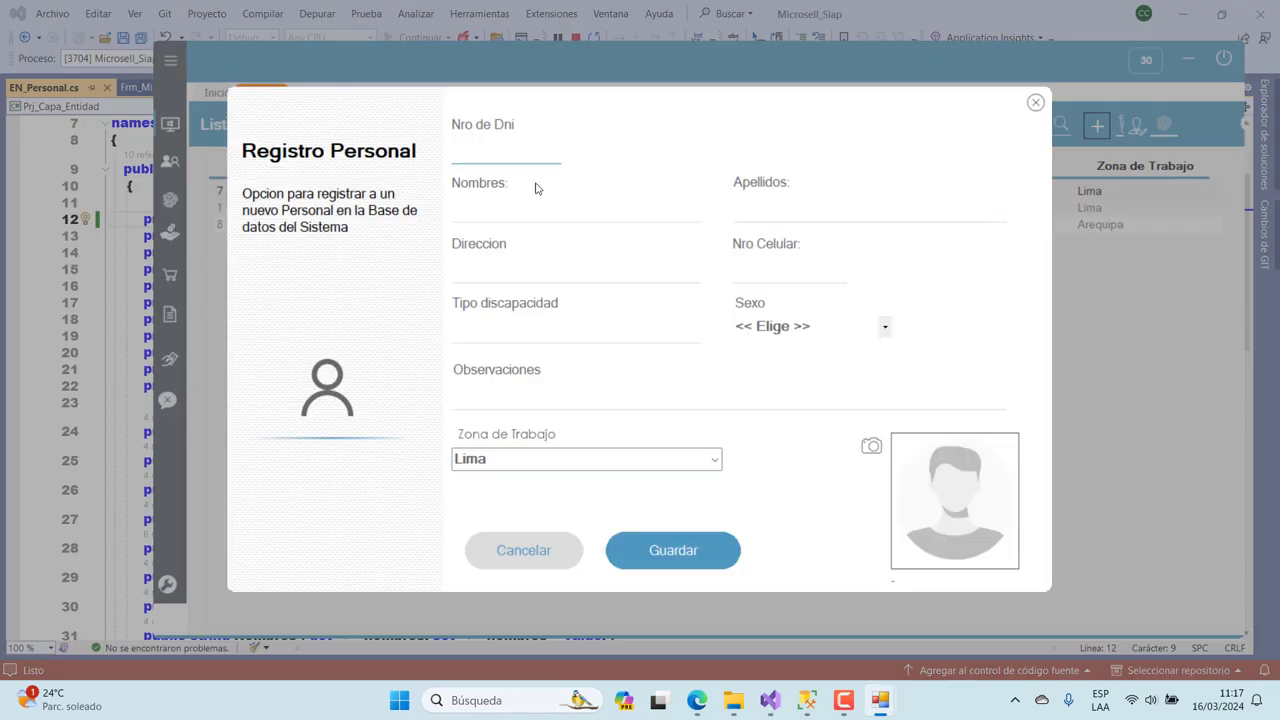
type("8888888")
left_click(494, 222)
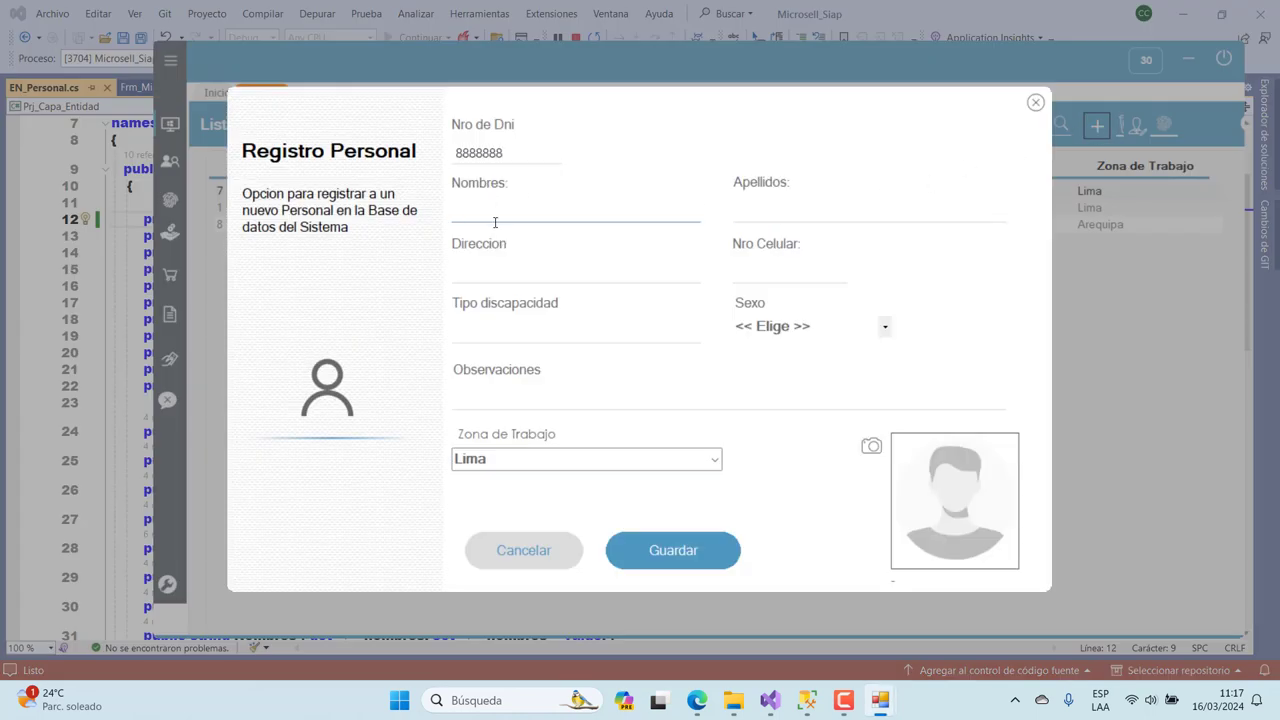
type("Jose")
left_click(800, 220)
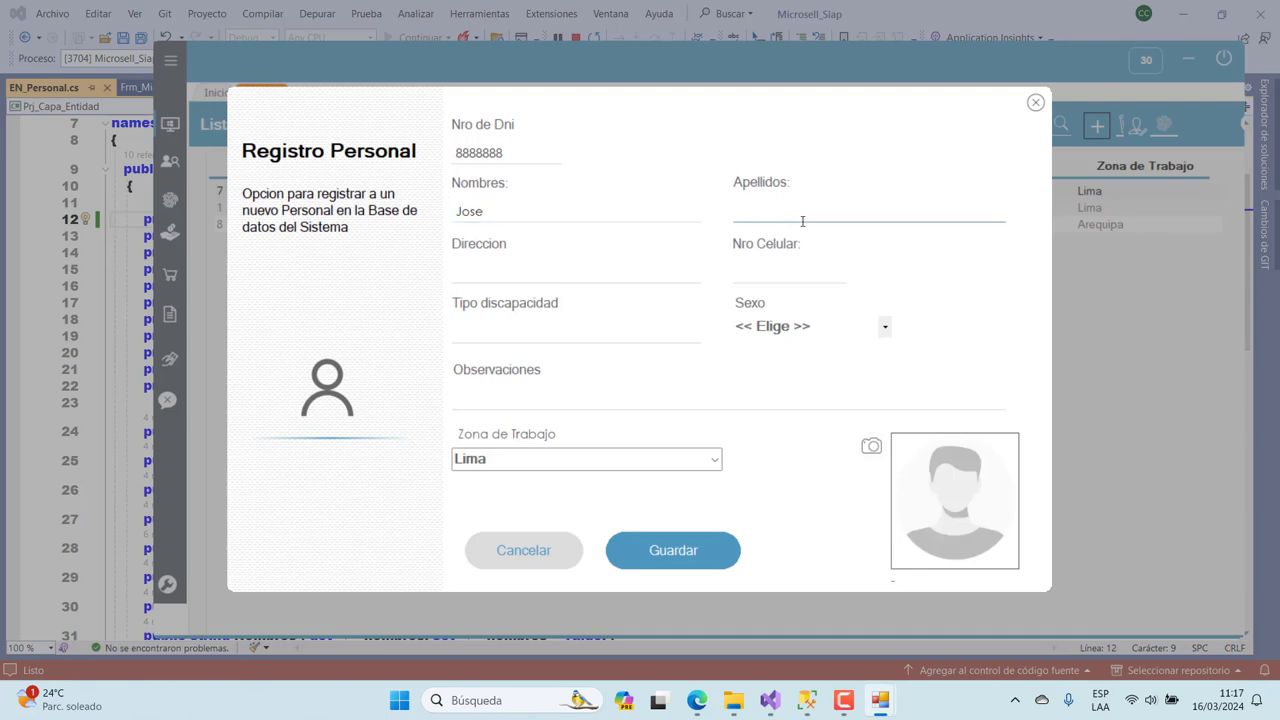
type("Rivas")
Step: Enter the street address and cell phone number for the worker with the seven-digit DNI
left_click(548, 267)
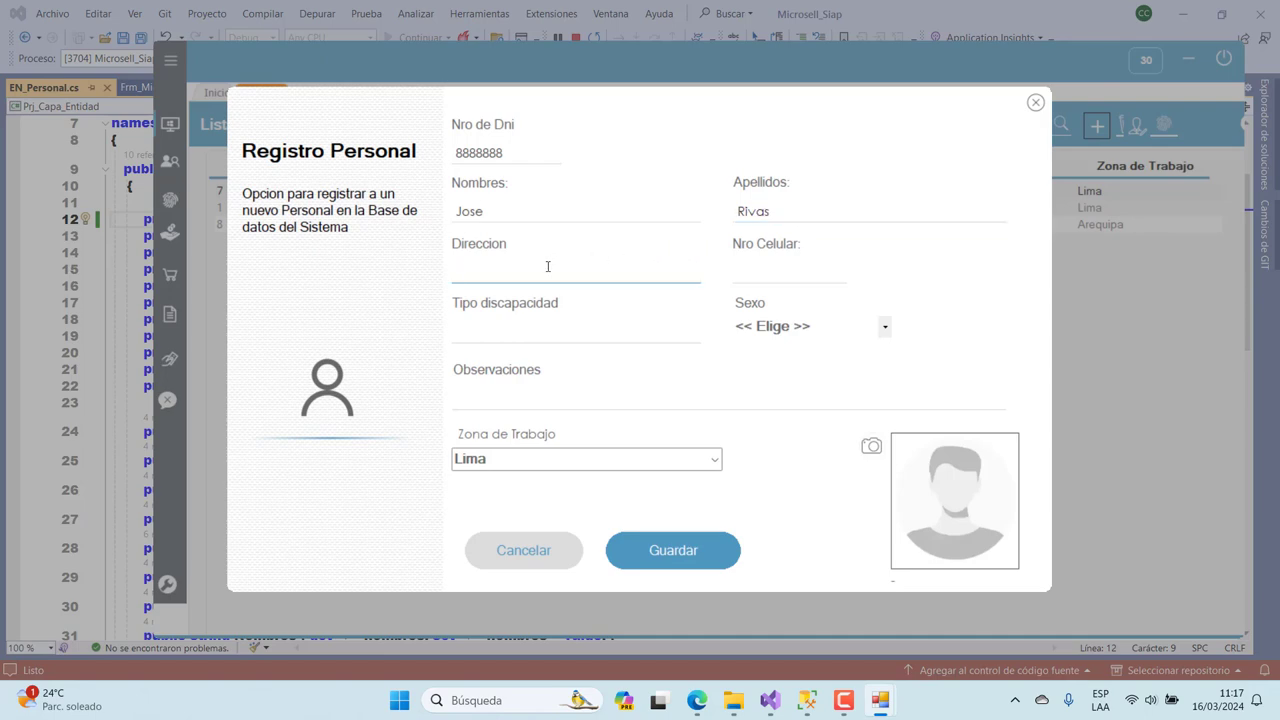
type("Ica 5555")
left_click(754, 276)
type("66666")
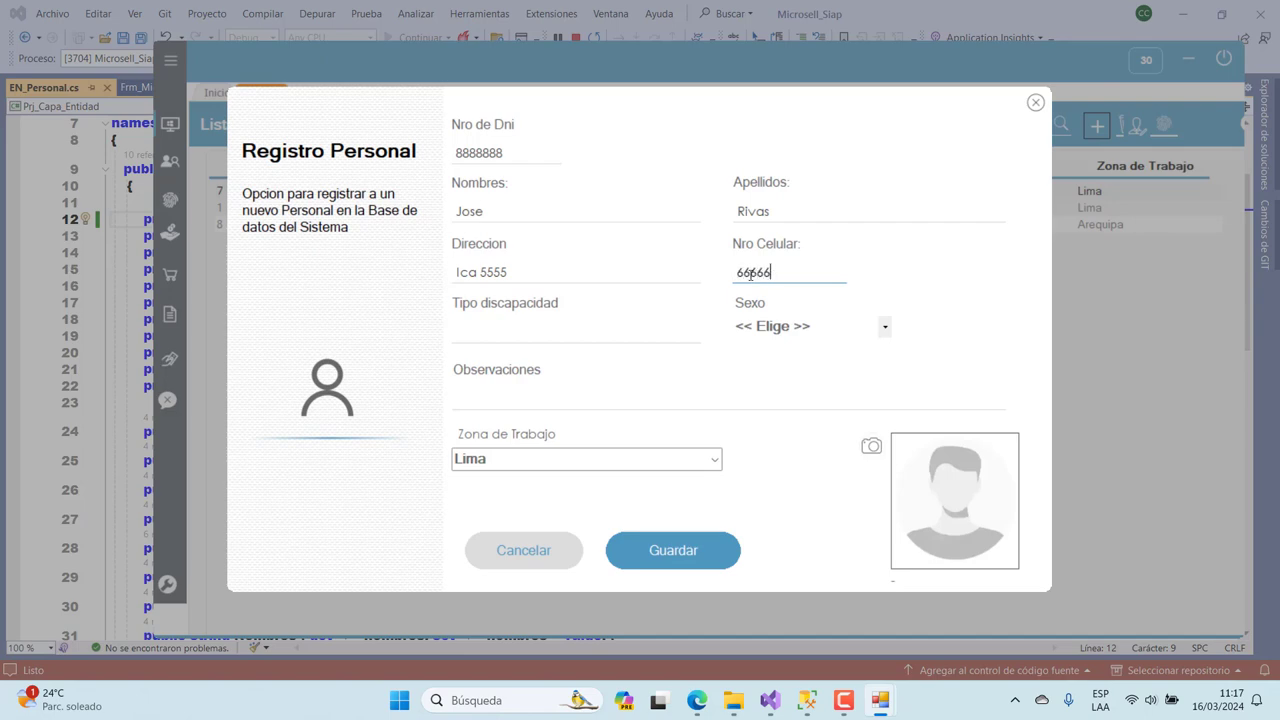
type("6666")
Step: Set the disability type to Ninguna and the sex to Masculino for this worker
left_click(511, 328)
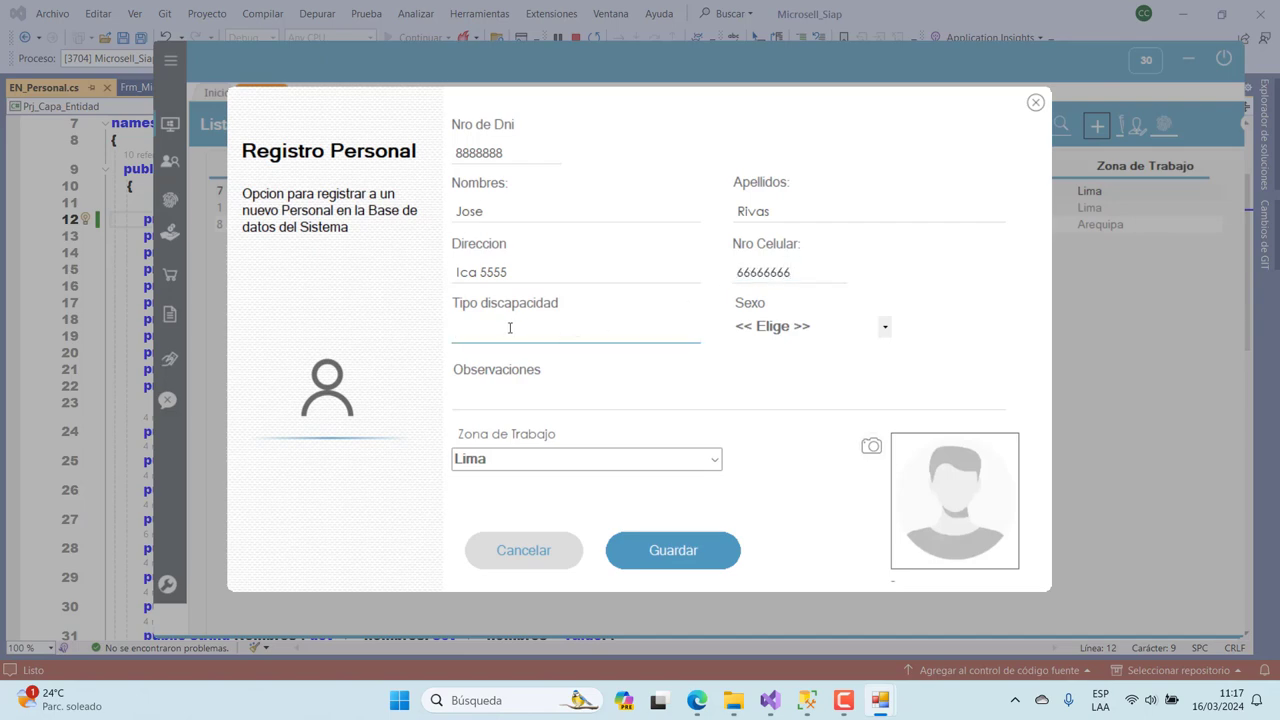
type("Ninguna")
left_click(885, 332)
left_click(817, 346)
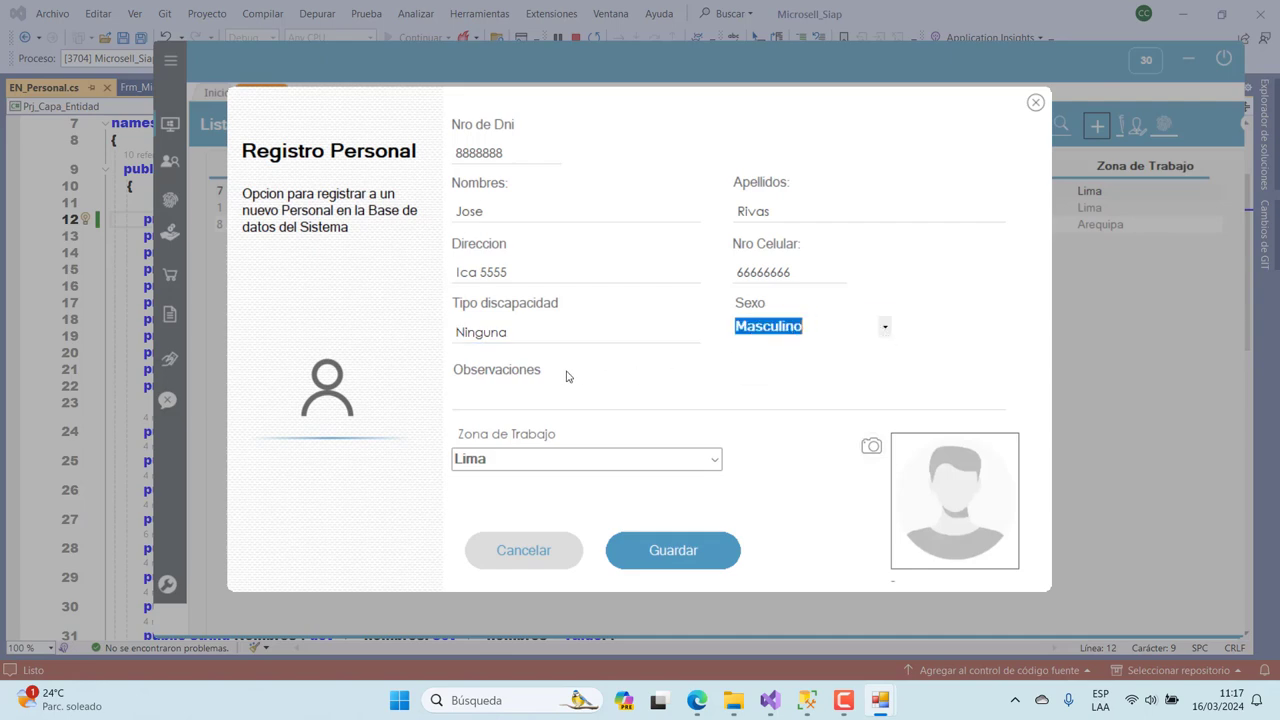
Step: Enter Ninguna in this worker's observations and select Arequipa as the work zone
left_click(532, 396)
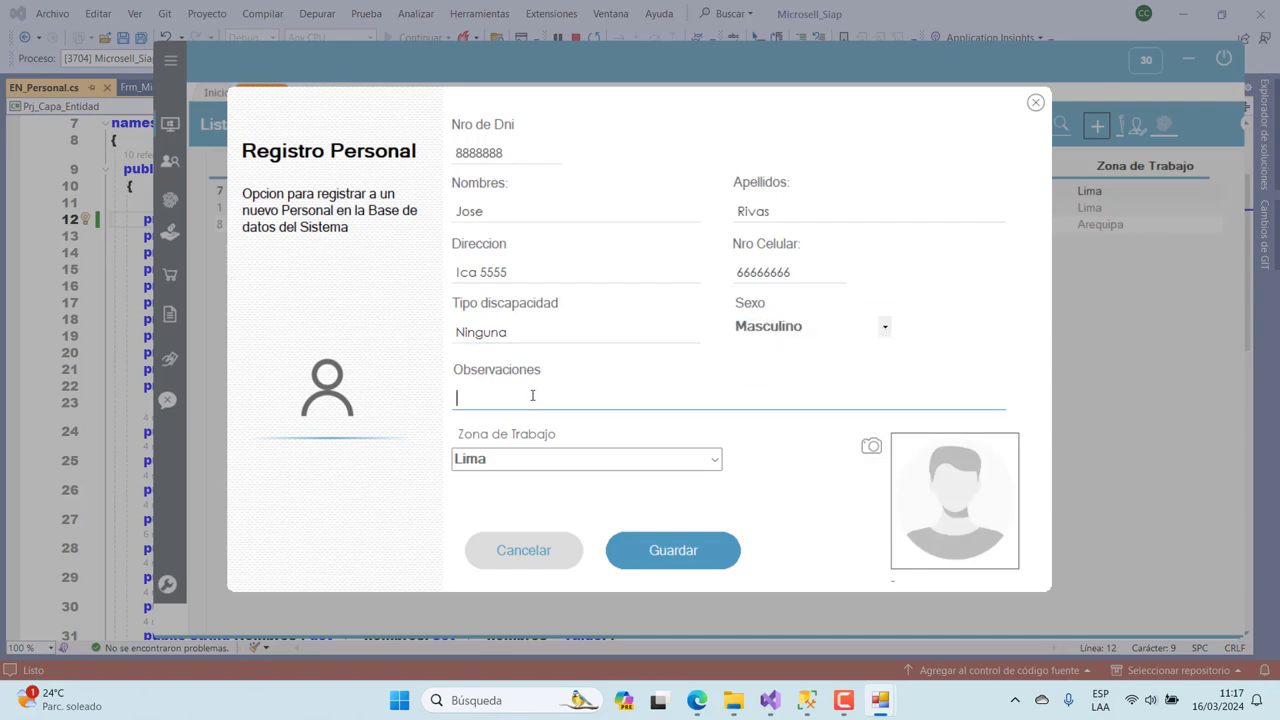
type("Ninguna")
left_click(714, 460)
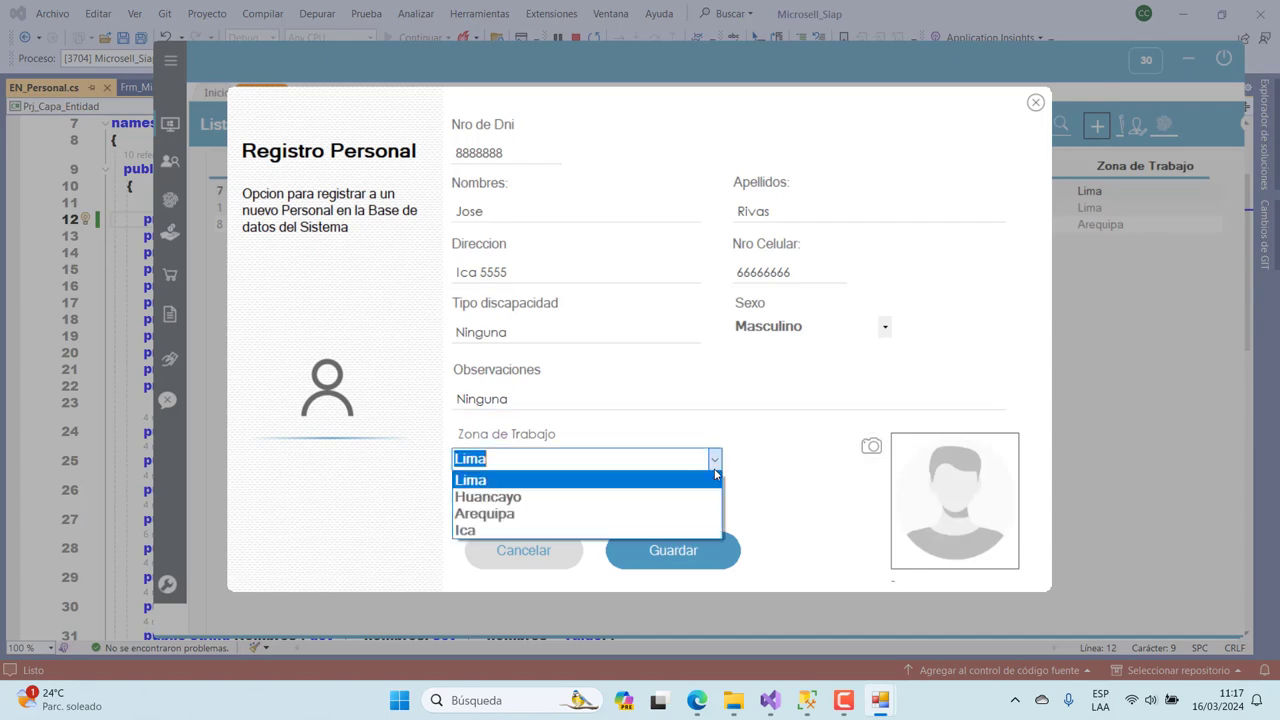
left_click(587, 513)
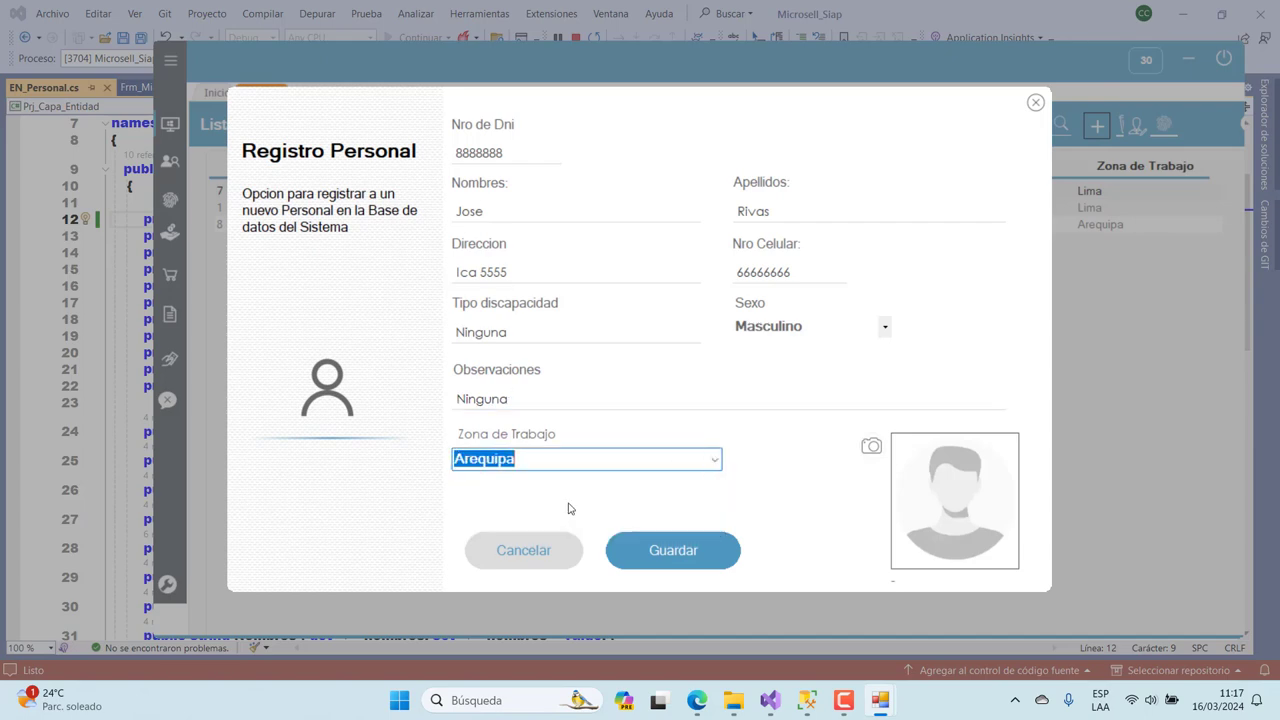
Step: Load the man's photo from the Empleados folder, try to save with the seven-digit DNI, and cancel the registration
left_click(871, 446)
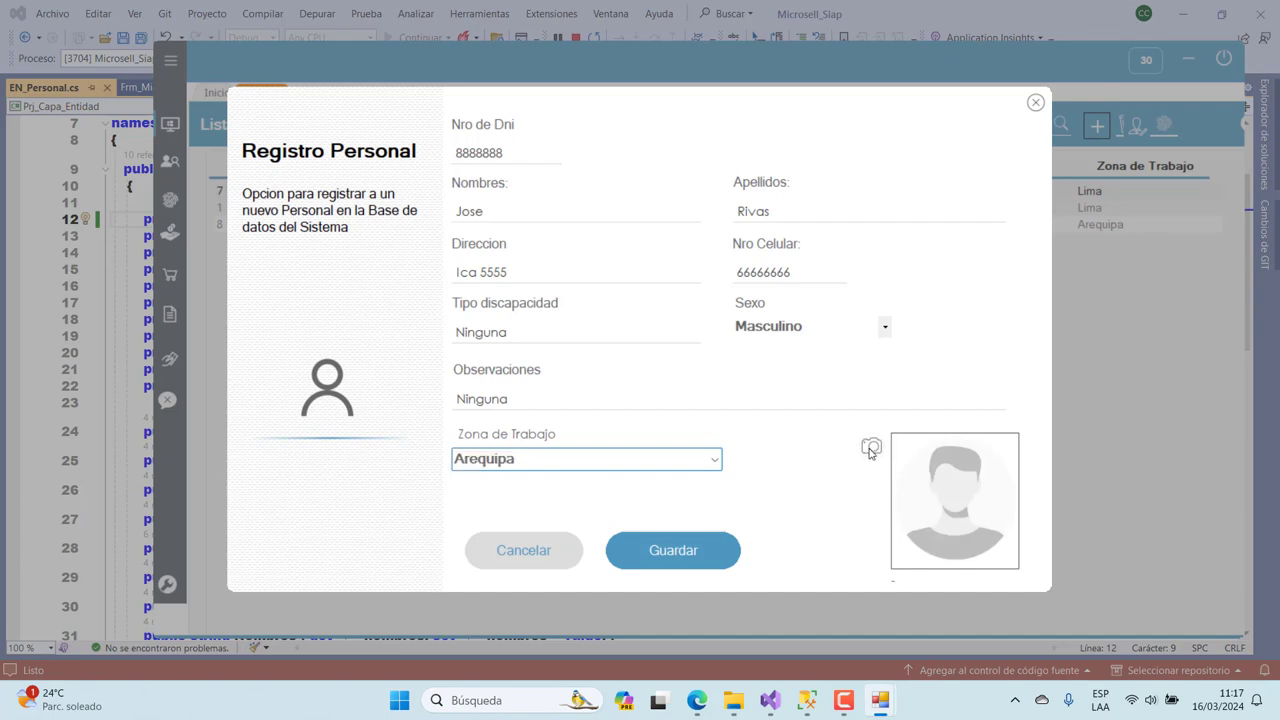
left_click(613, 238)
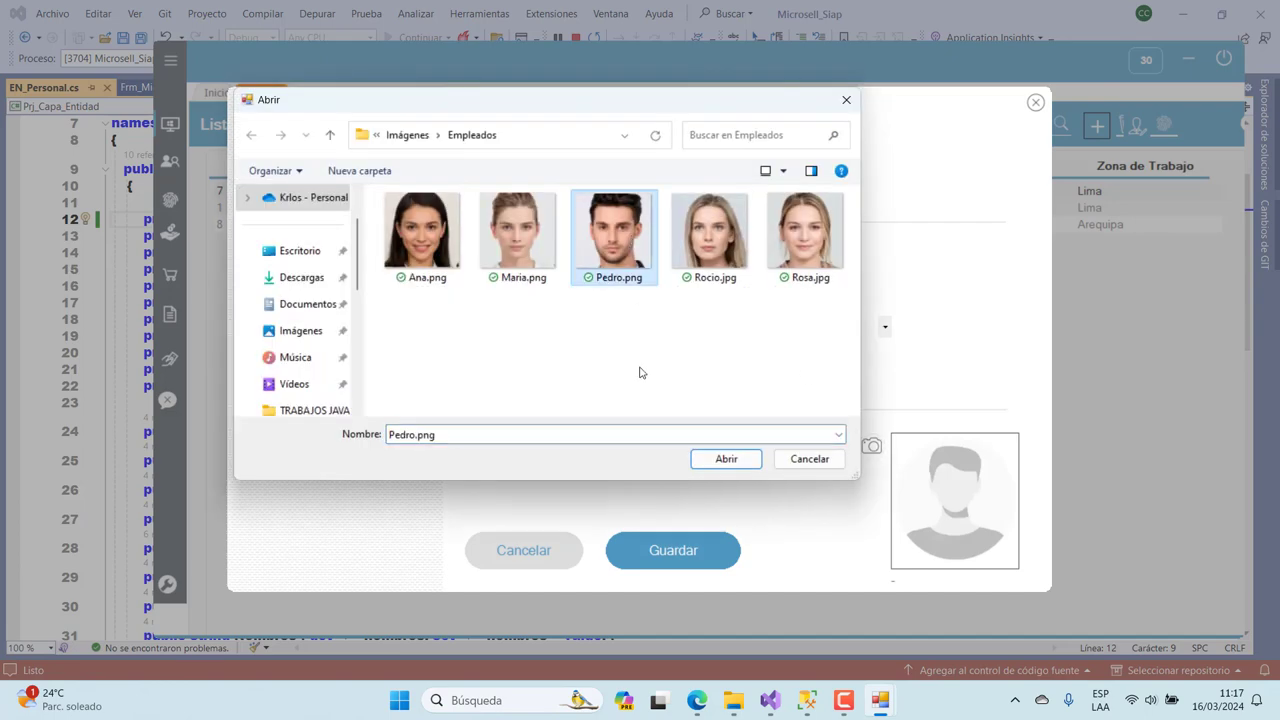
left_click(718, 463)
left_click(678, 538)
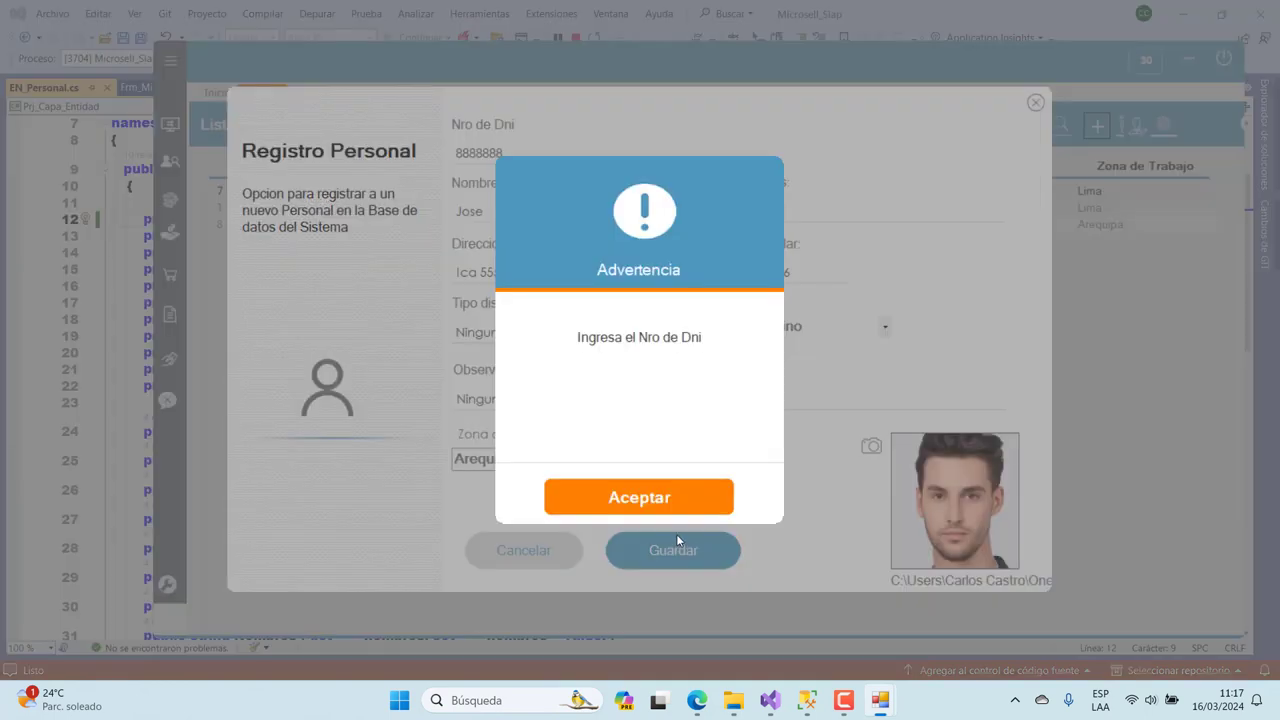
left_click(660, 500)
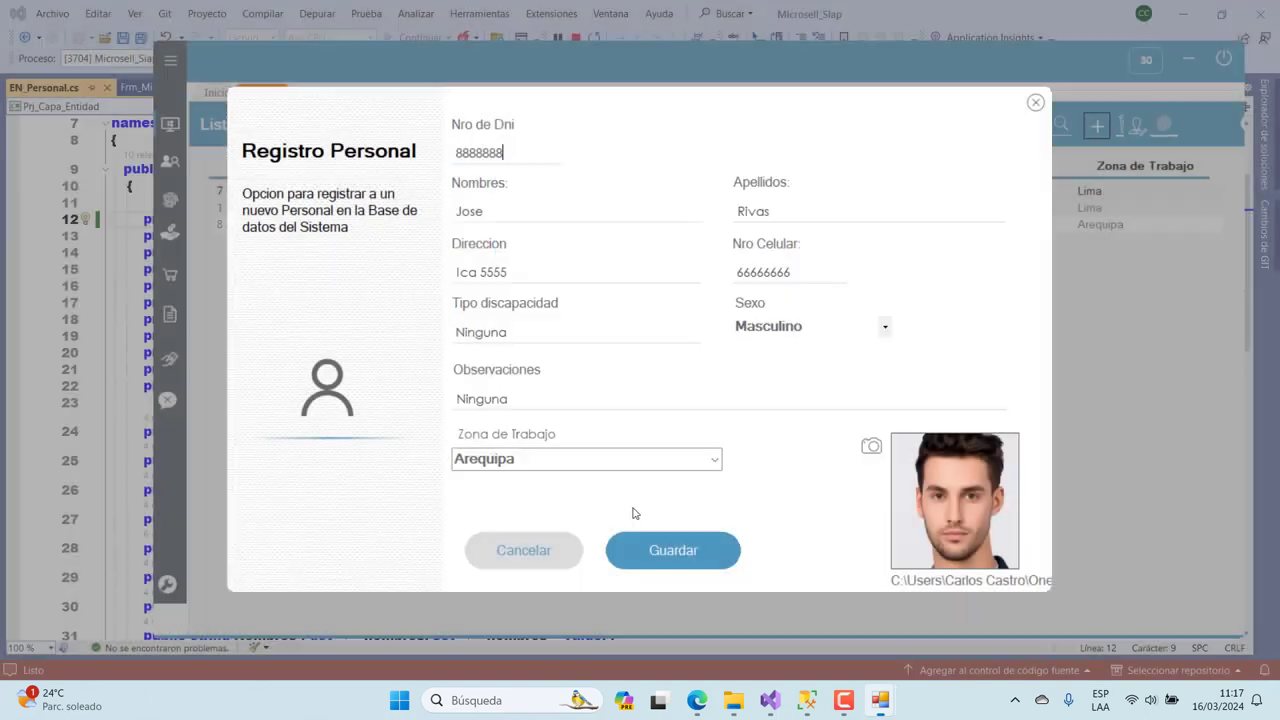
left_click(563, 549)
Step: Open the record of the worker assigned to Arequipa to review it, and close it without changes
left_click(406, 229)
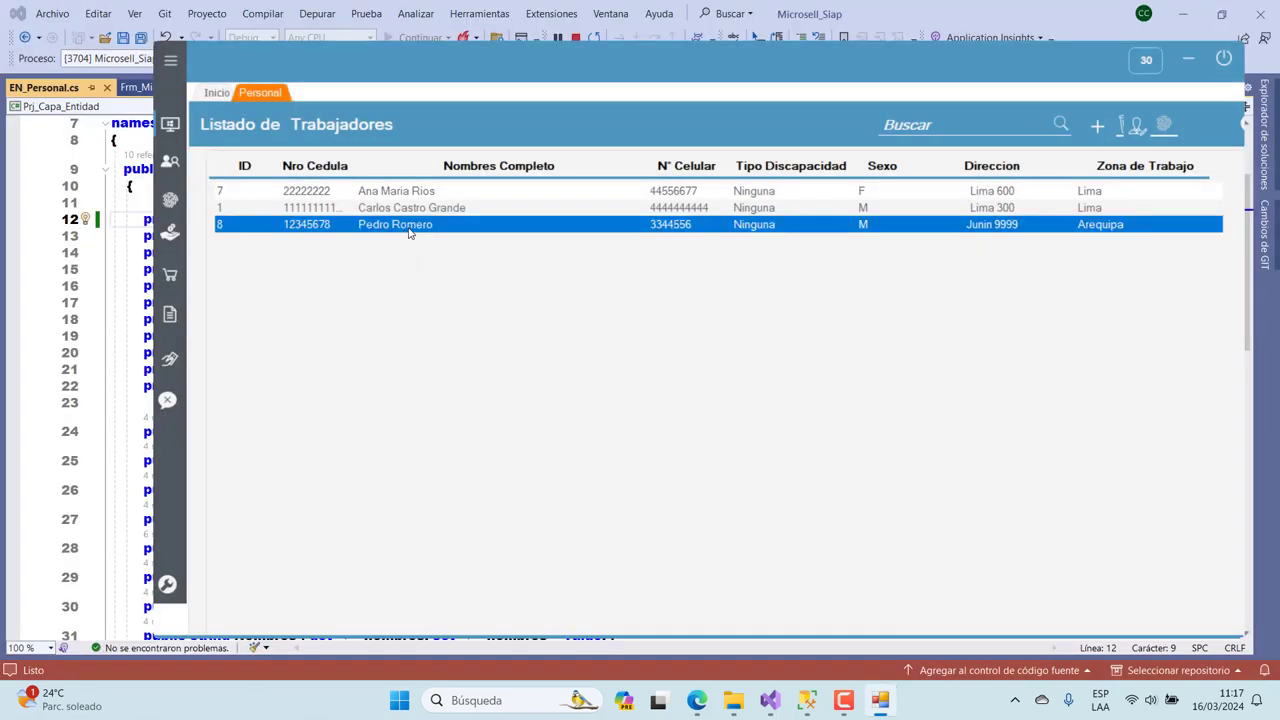
left_click(1136, 131)
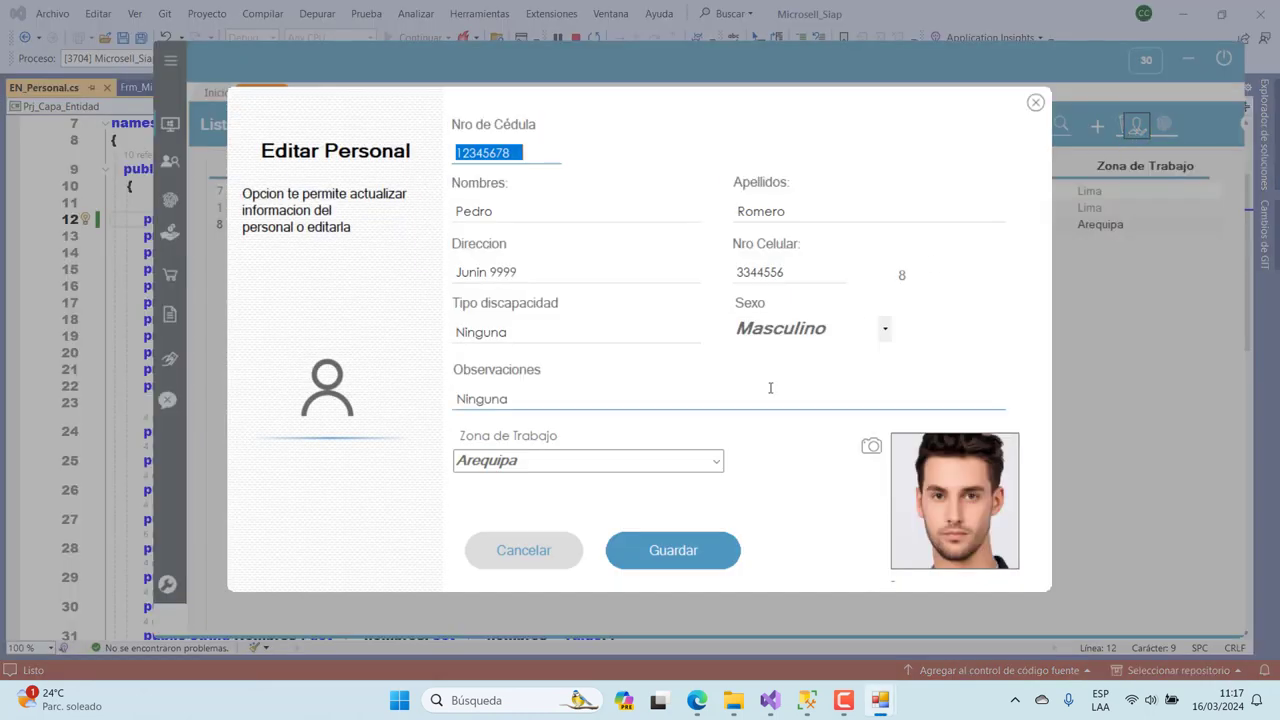
left_click(1035, 103)
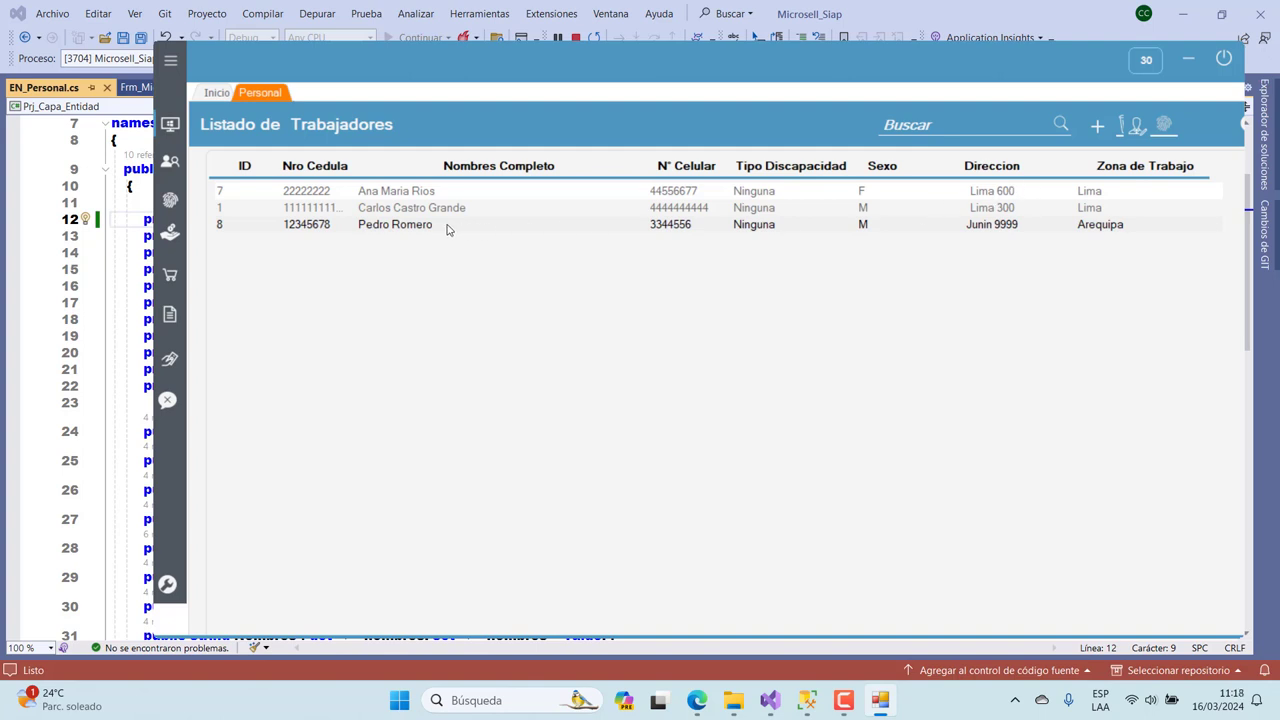
Step: Start a new worker registration and enter a seven-digit DNI number, the first names and the surname
left_click(406, 224)
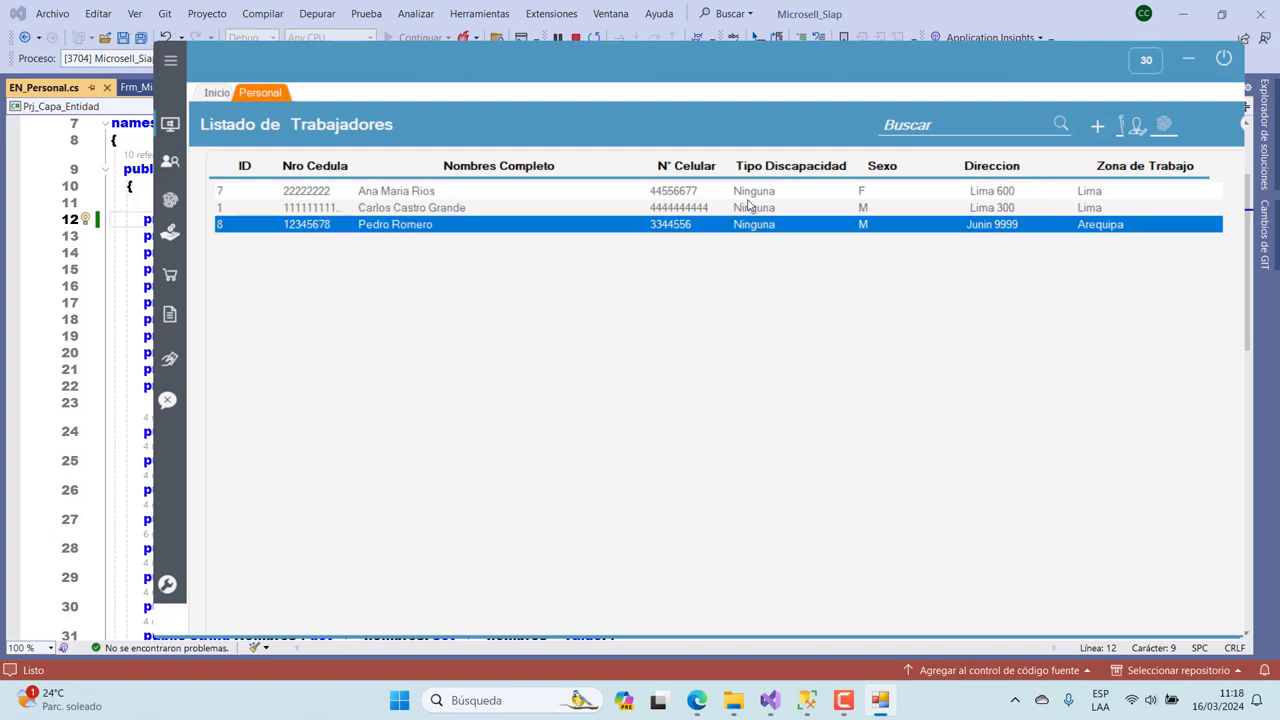
left_click(1096, 124)
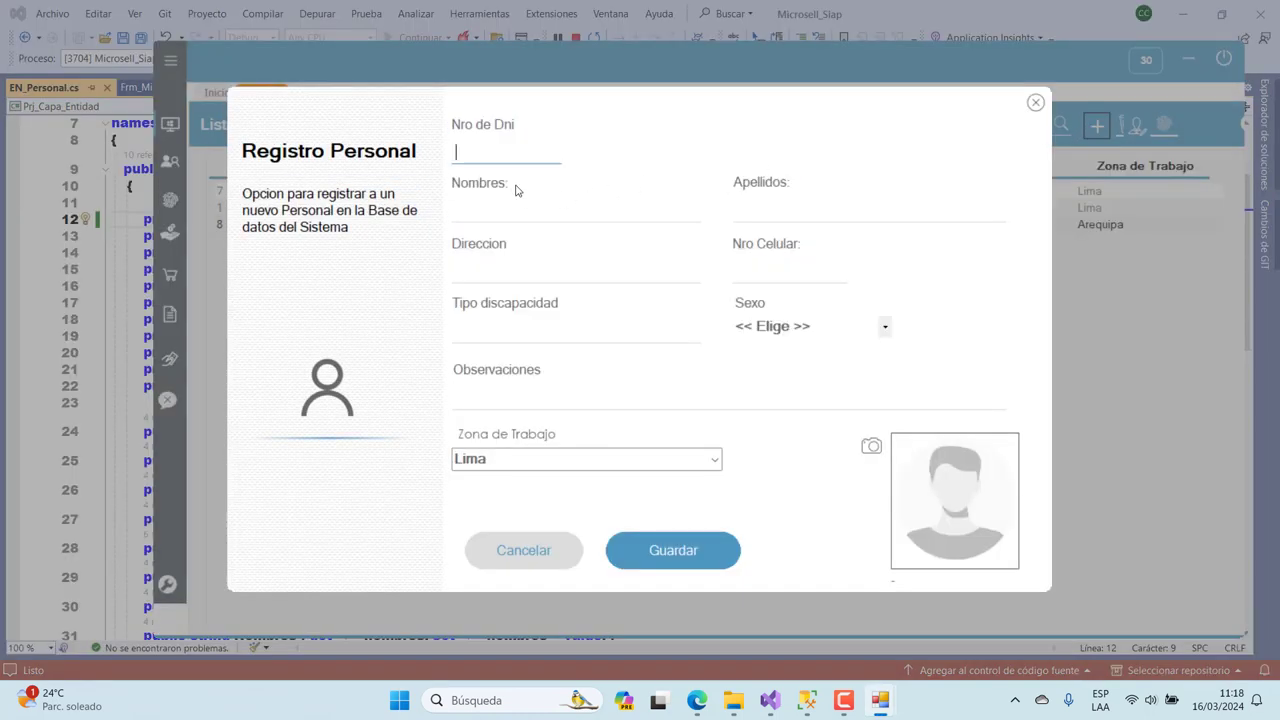
type("9999999")
left_click(517, 203)
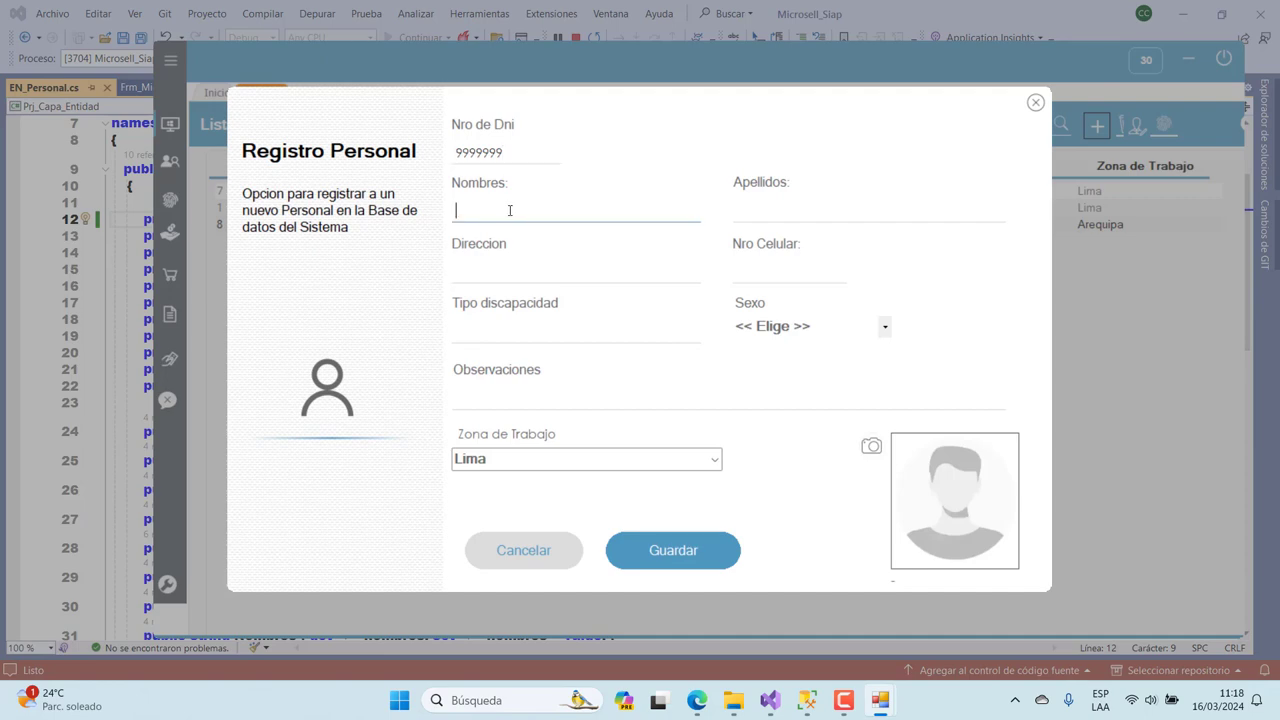
type("Jose Jose")
left_click(741, 210)
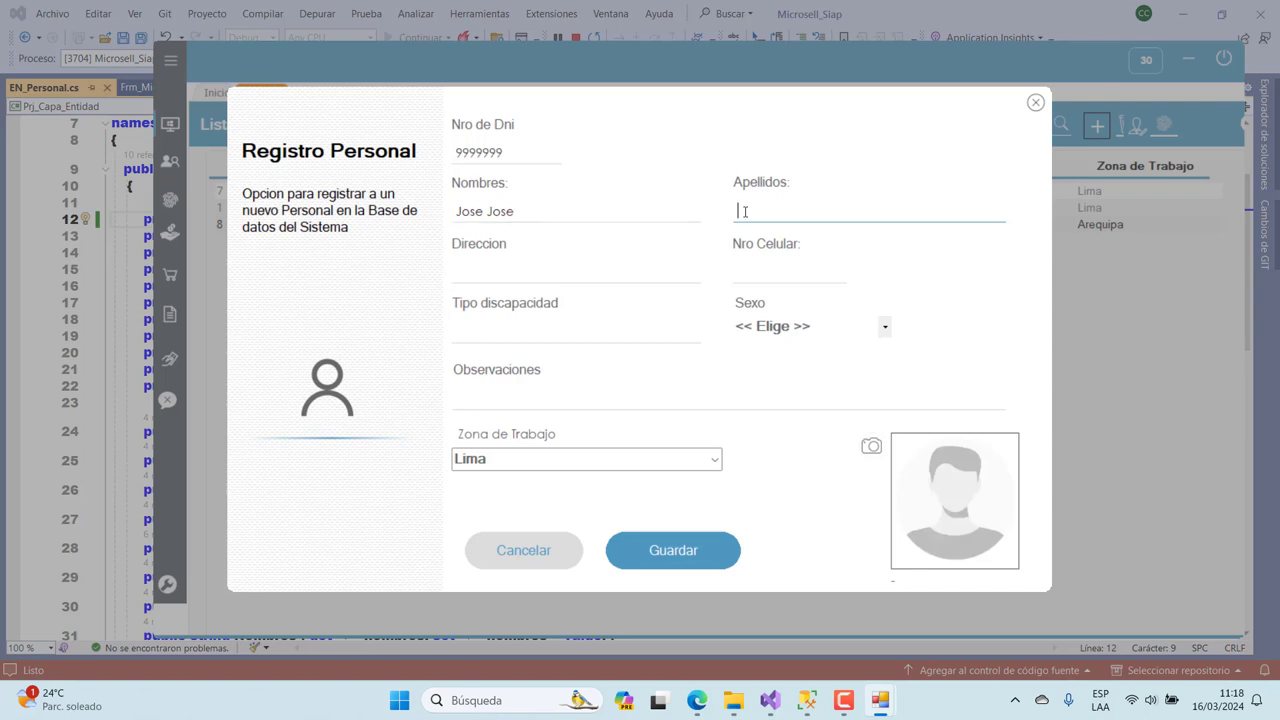
type("Rivas")
left_click(556, 276)
type("splata")
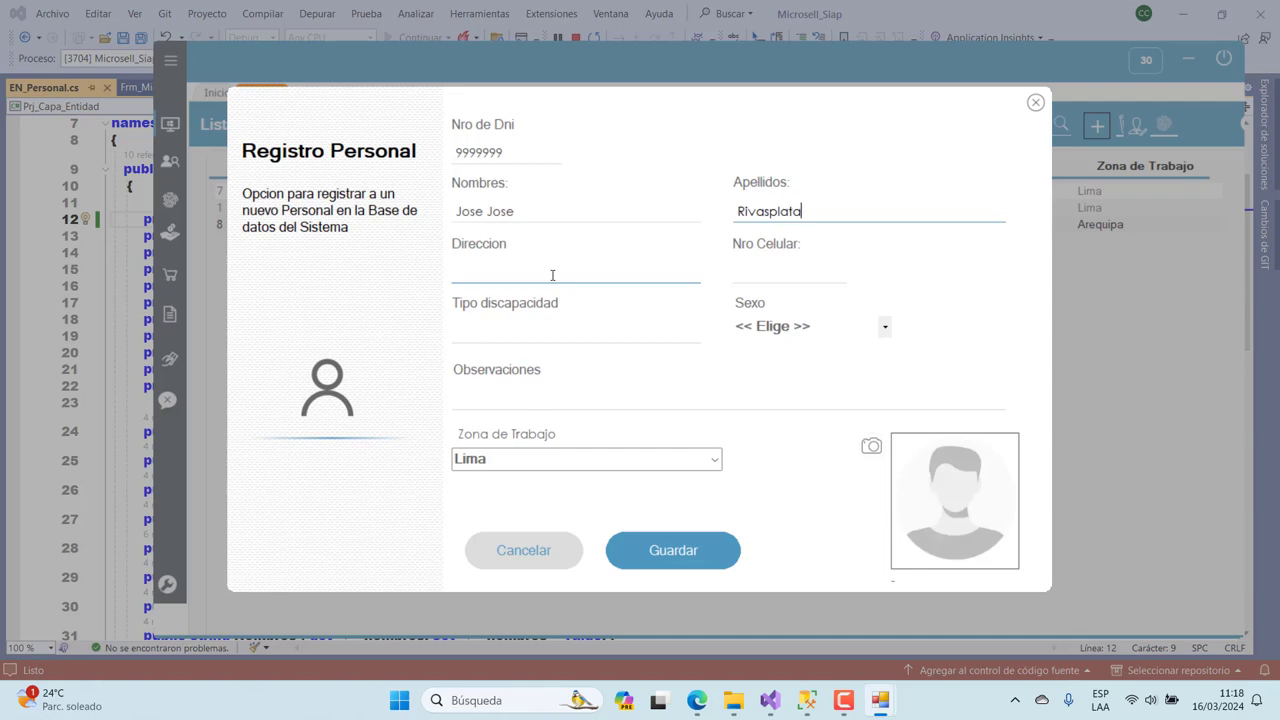
Step: Fill in the worker's street address and mobile phone number
left_click(491, 270)
type("J")
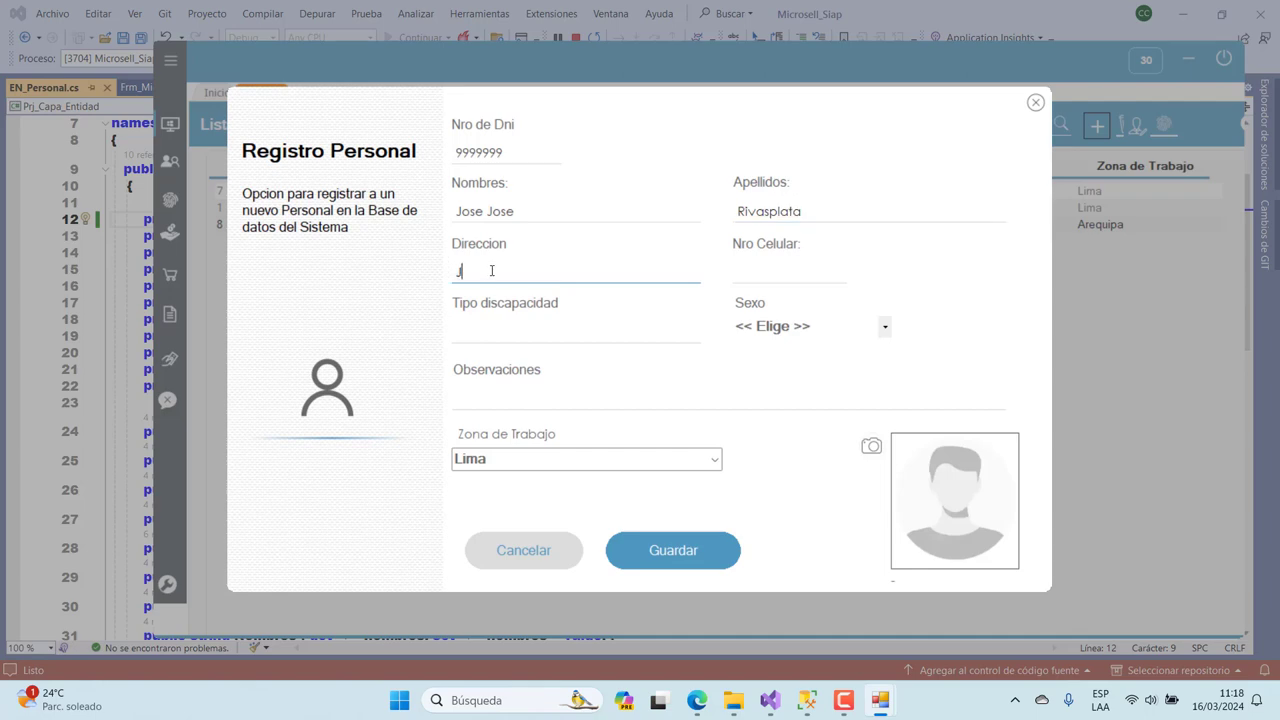
type("unín 6666")
left_click(764, 272)
type("66")
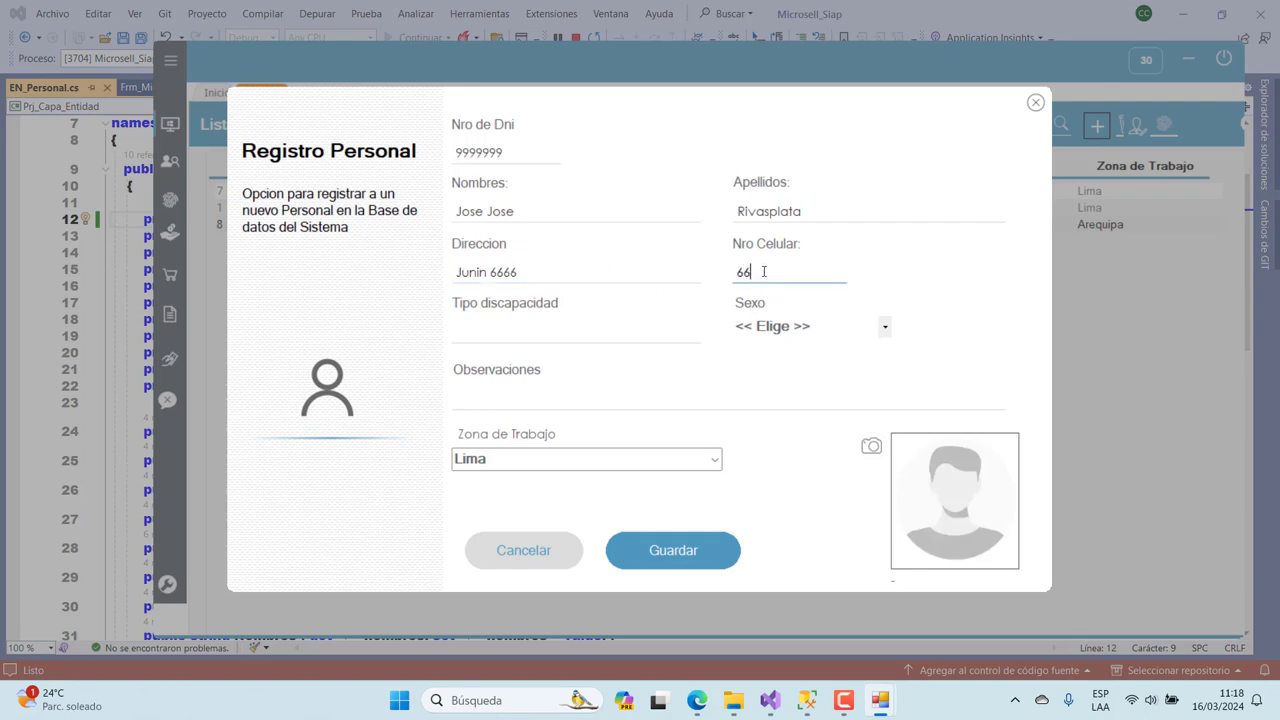
type("77889")
Step: Set the worker's disability type to Ninguna and the sex to Masculino
left_click(561, 333)
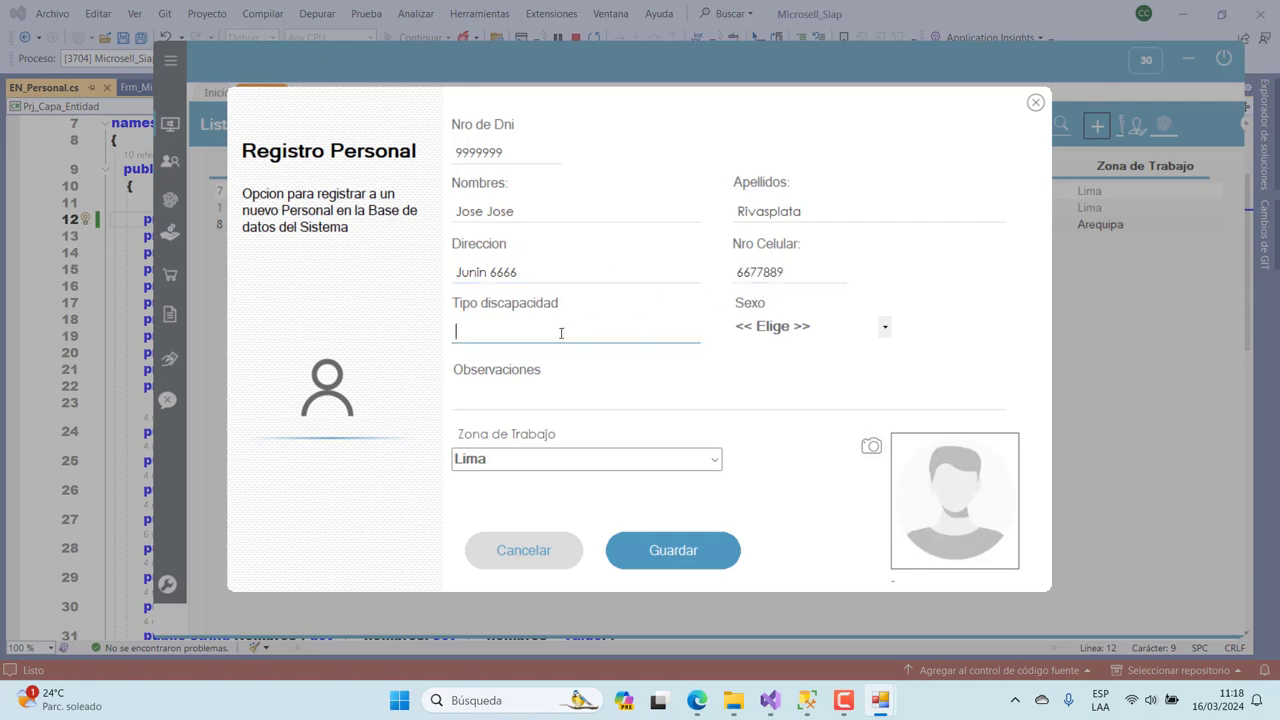
type("Ninguno")
left_click(884, 328)
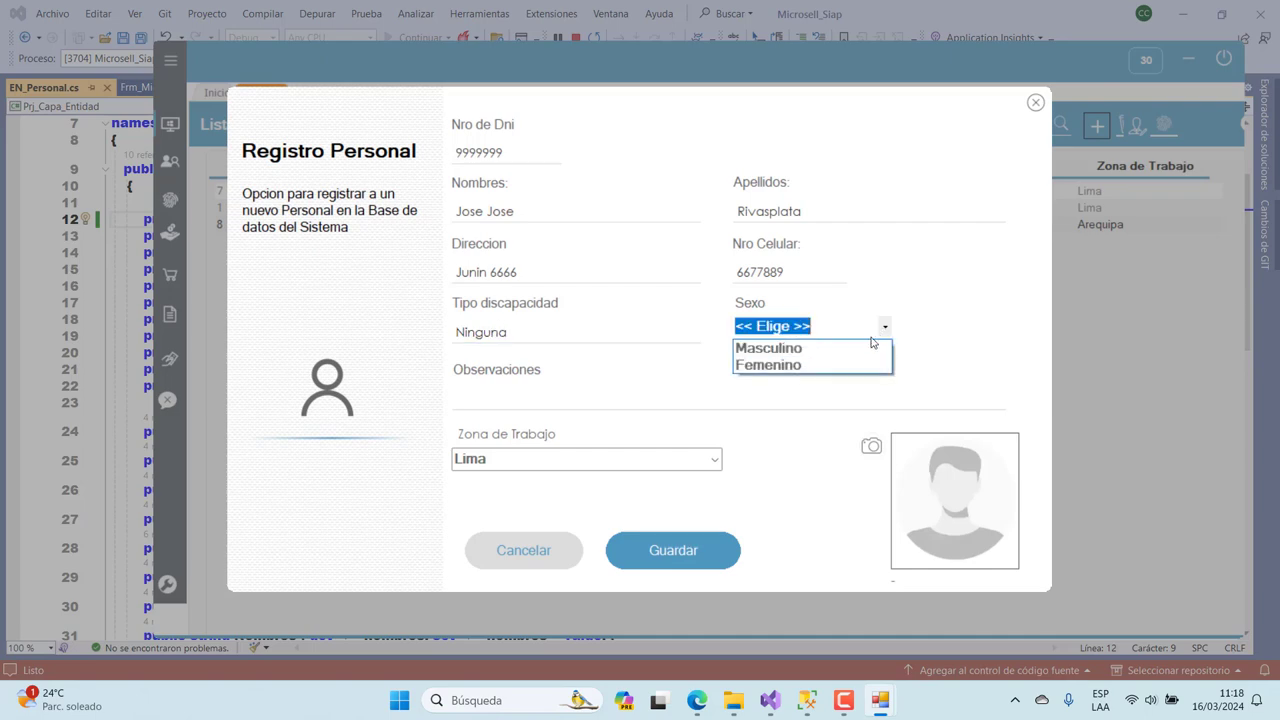
left_click(849, 346)
Step: Enter Ninguna in the observations and load the man's photo from the Empleados folder
left_click(502, 402)
type("Ni")
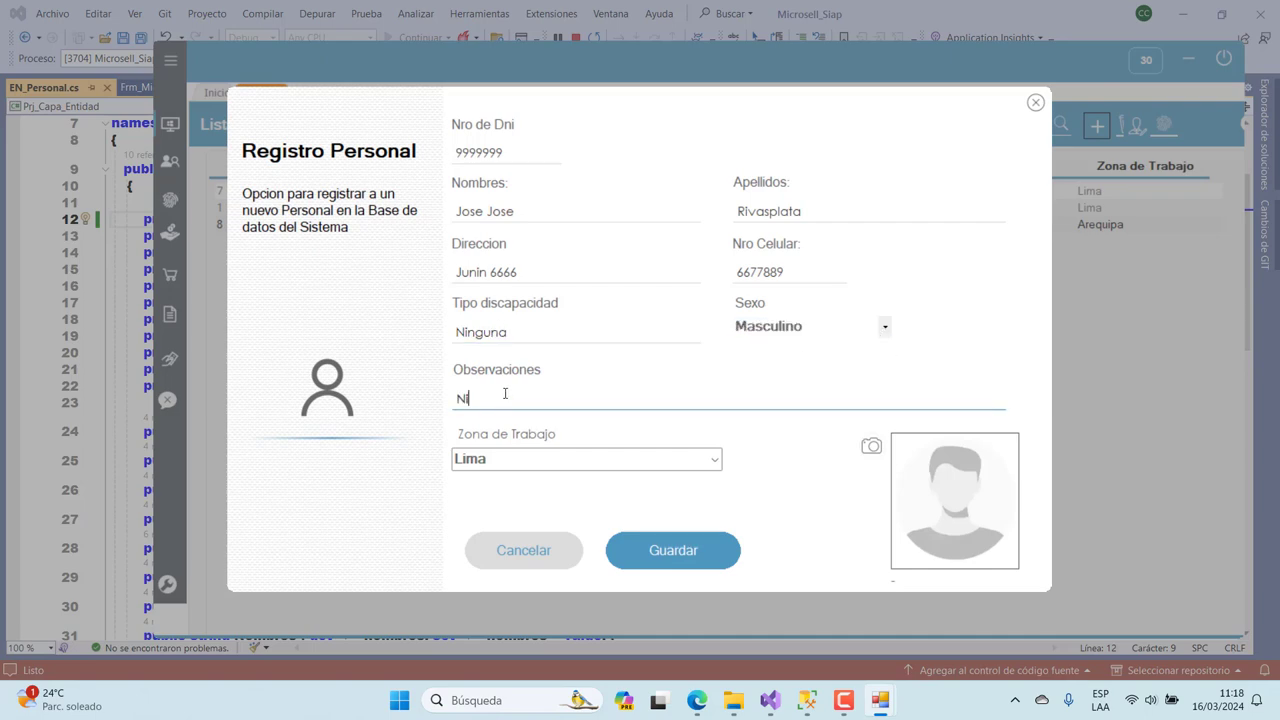
type("nguna")
left_click(871, 445)
double_click(607, 262)
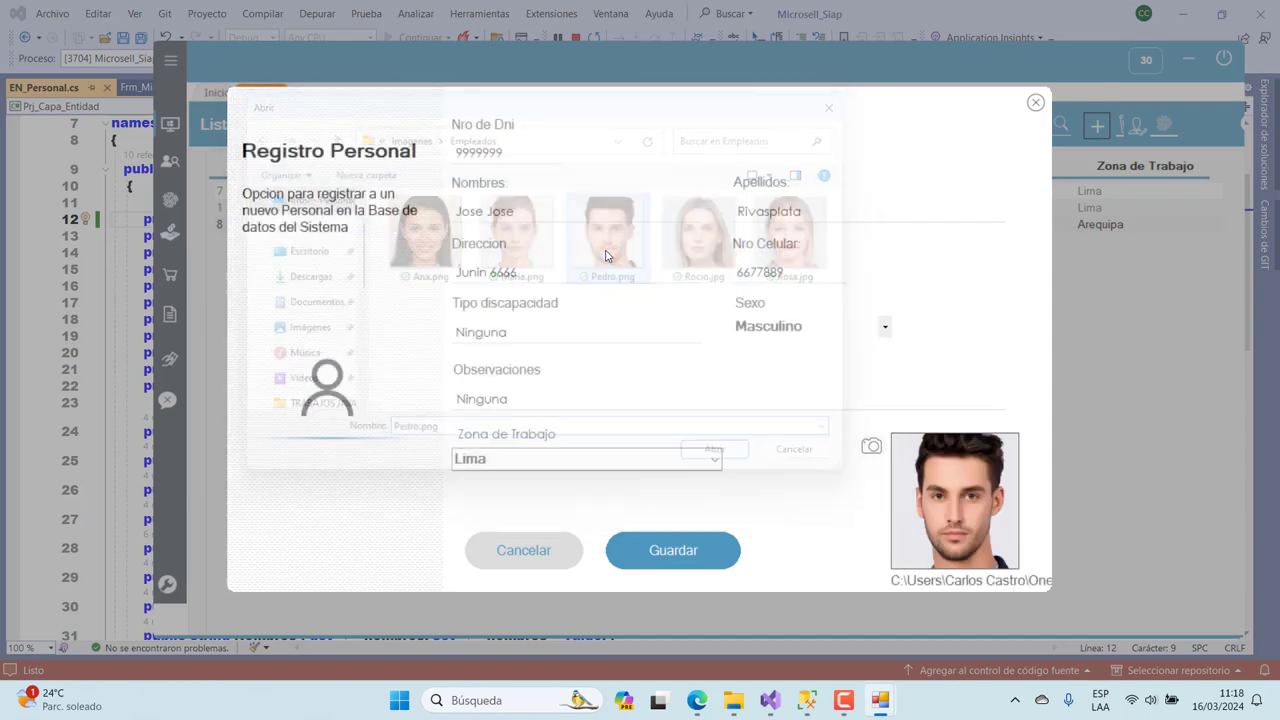
Step: Try to save with the seven-digit DNI, extend the number to eight digits and save the registration
left_click(634, 550)
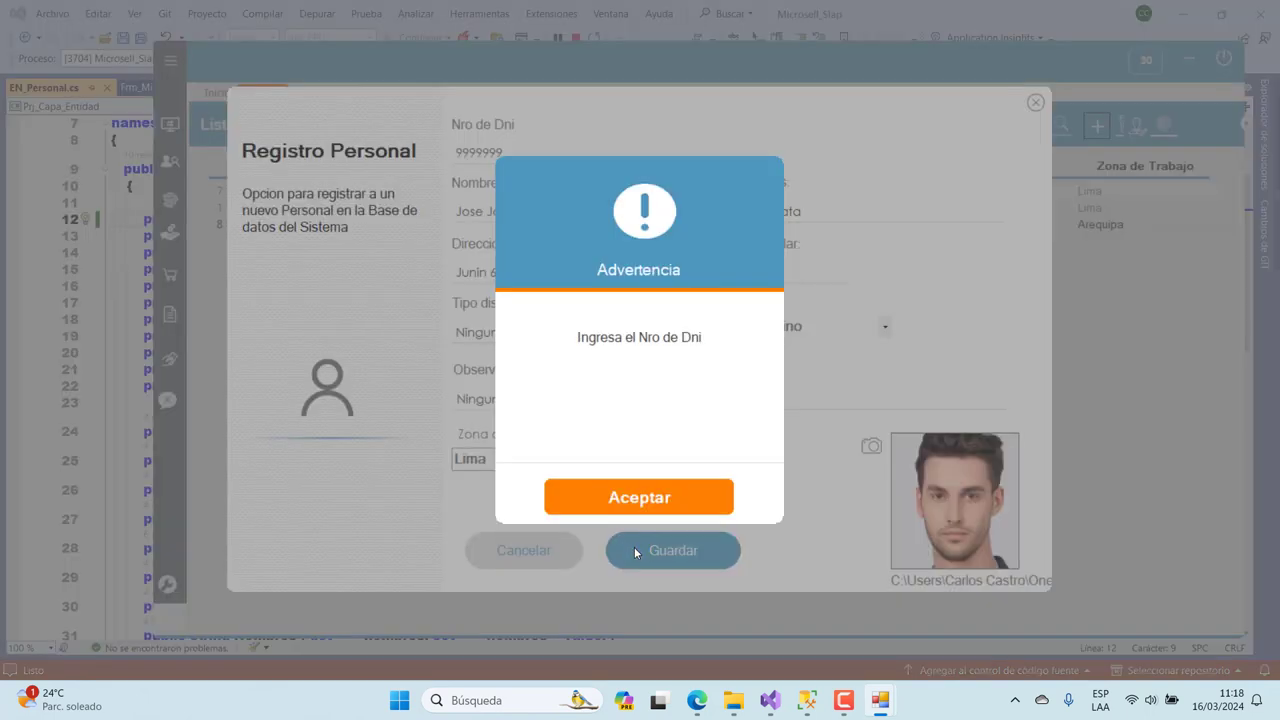
left_click(638, 505)
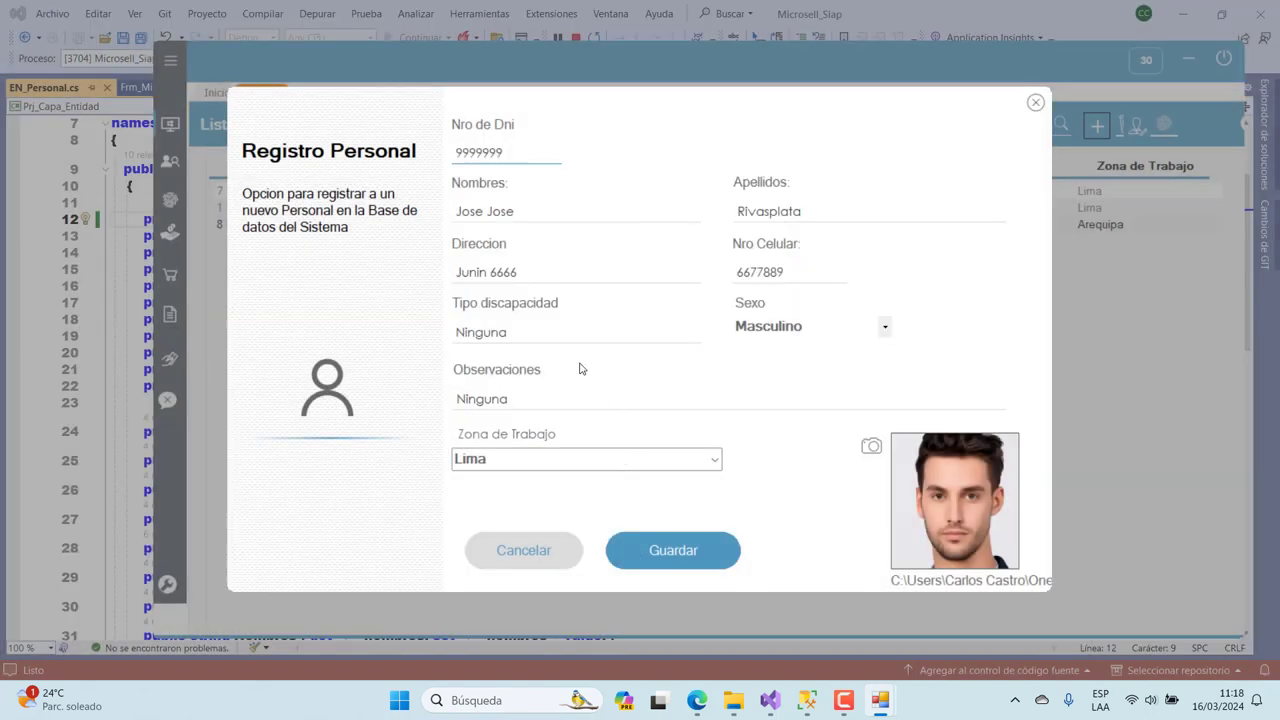
left_click(674, 549)
left_click(668, 487)
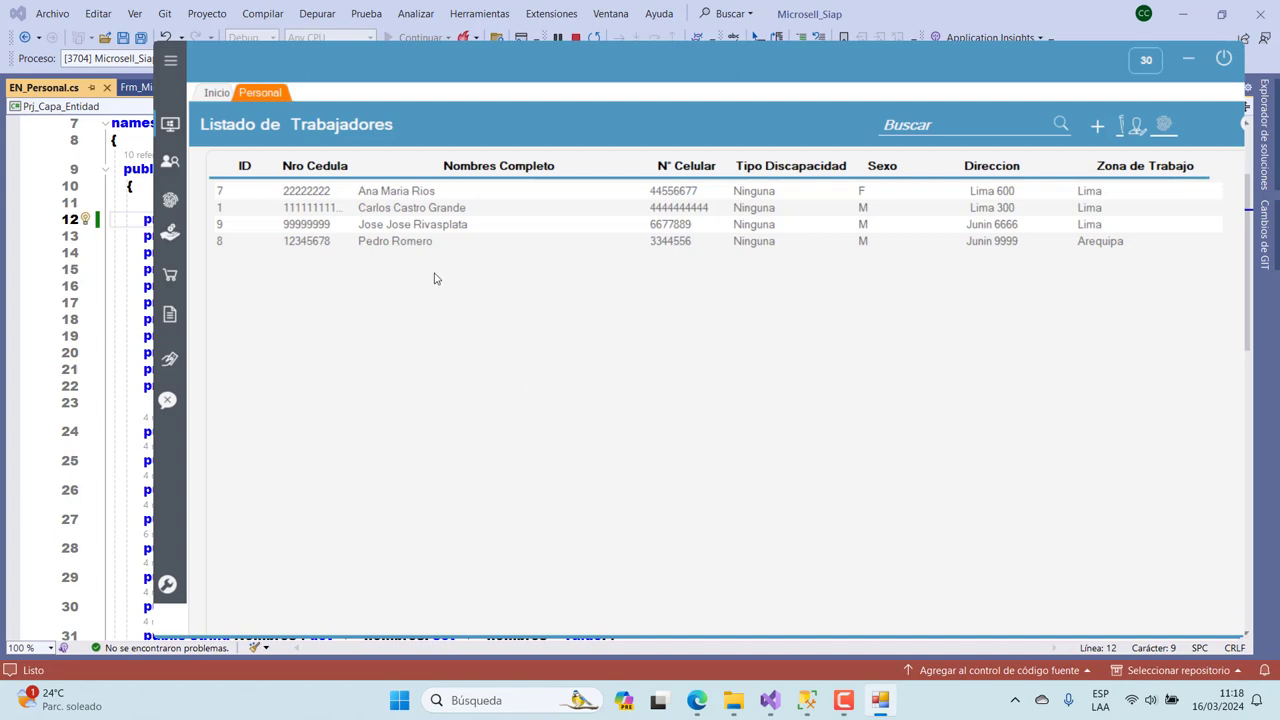
Step: Open the record of worker ID 9 to review its data and photo, and close it without changes
left_click(431, 229)
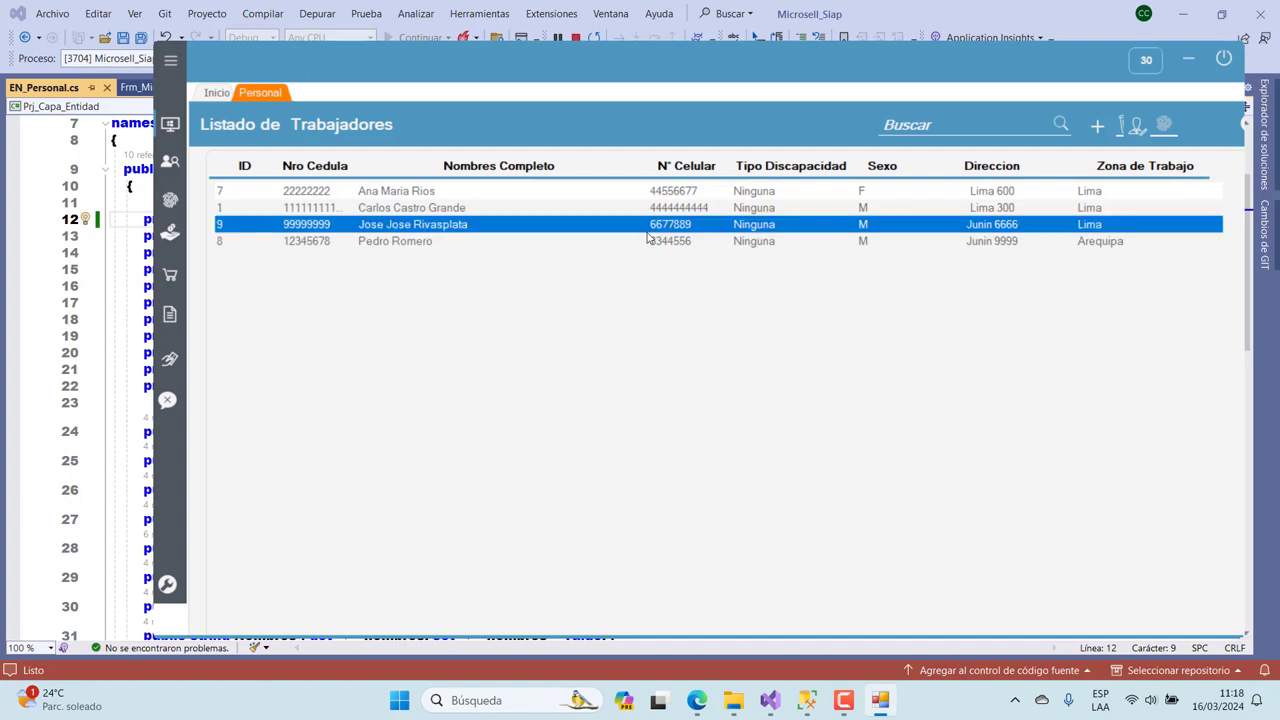
left_click(1143, 137)
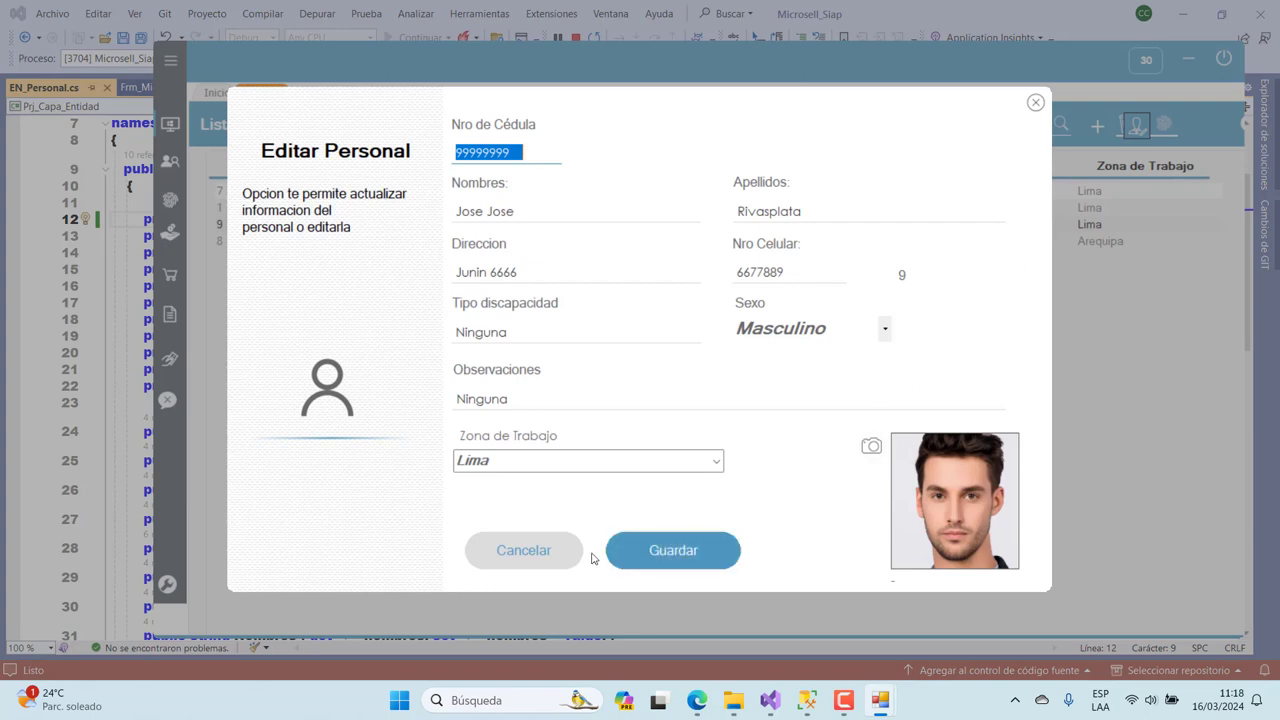
left_click(557, 553)
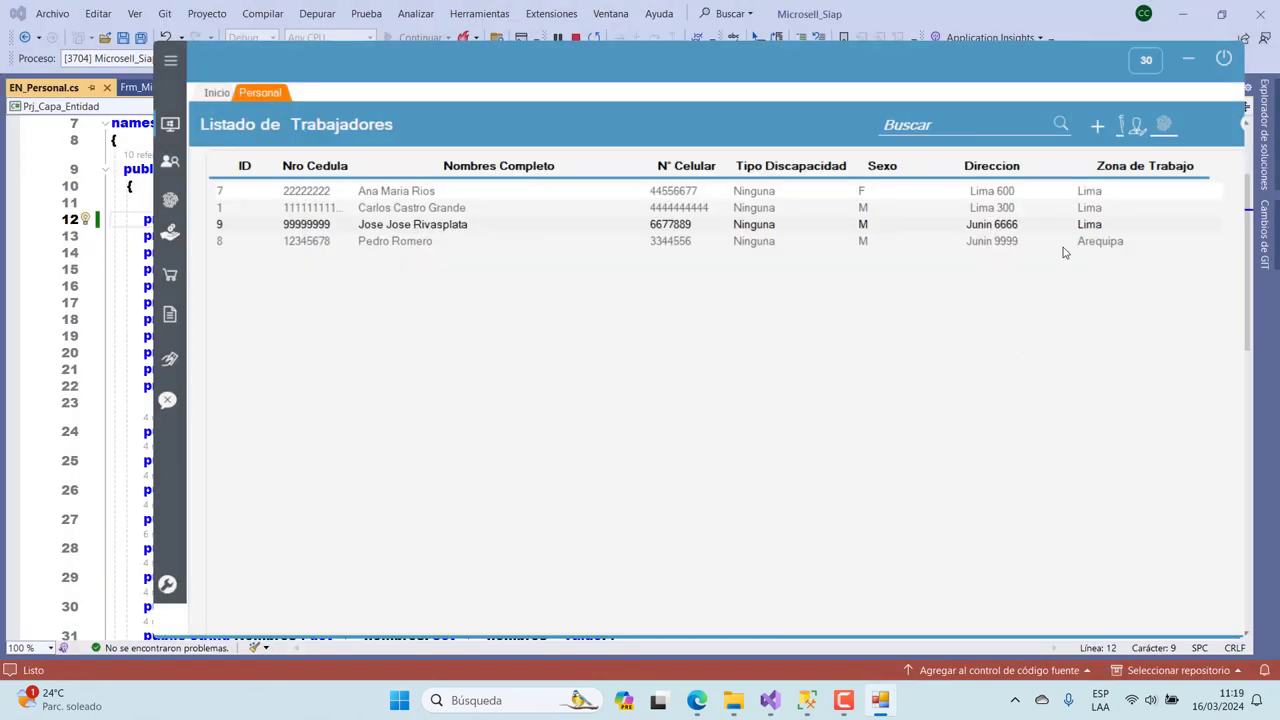
Step: Change the work zone of worker ID 8 to Huancayo and save the record
left_click(420, 242)
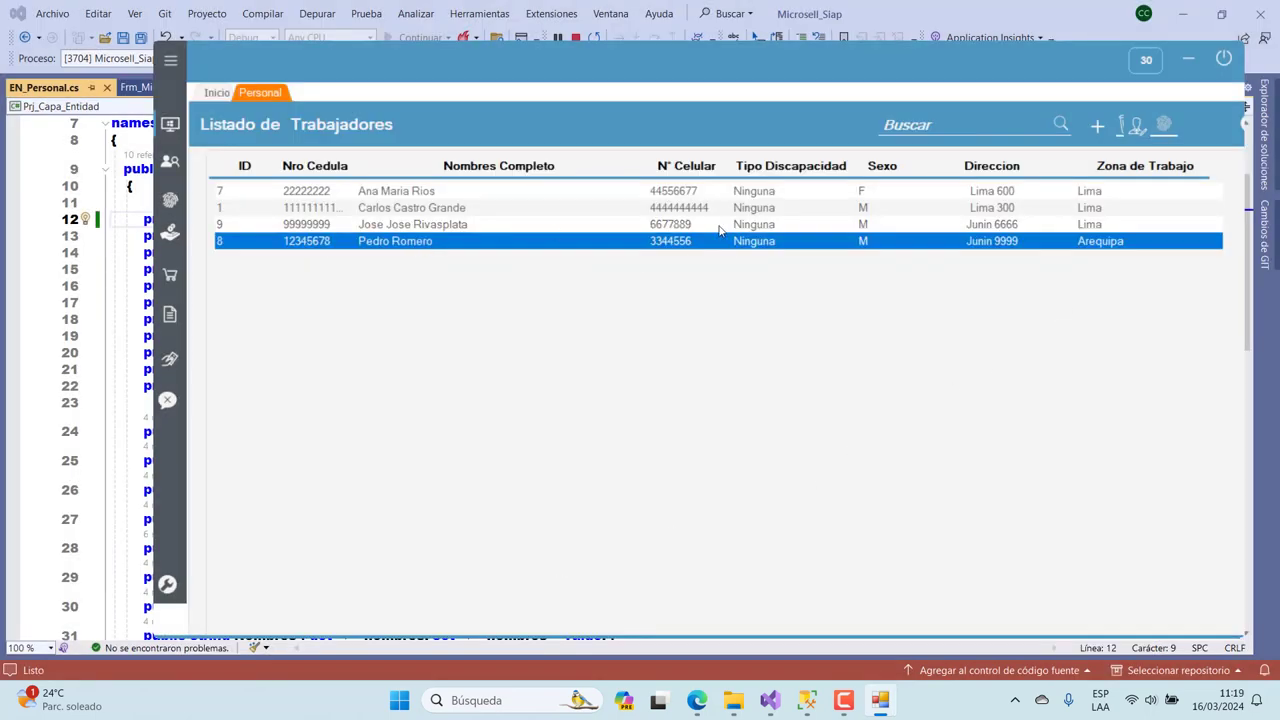
left_click(1135, 130)
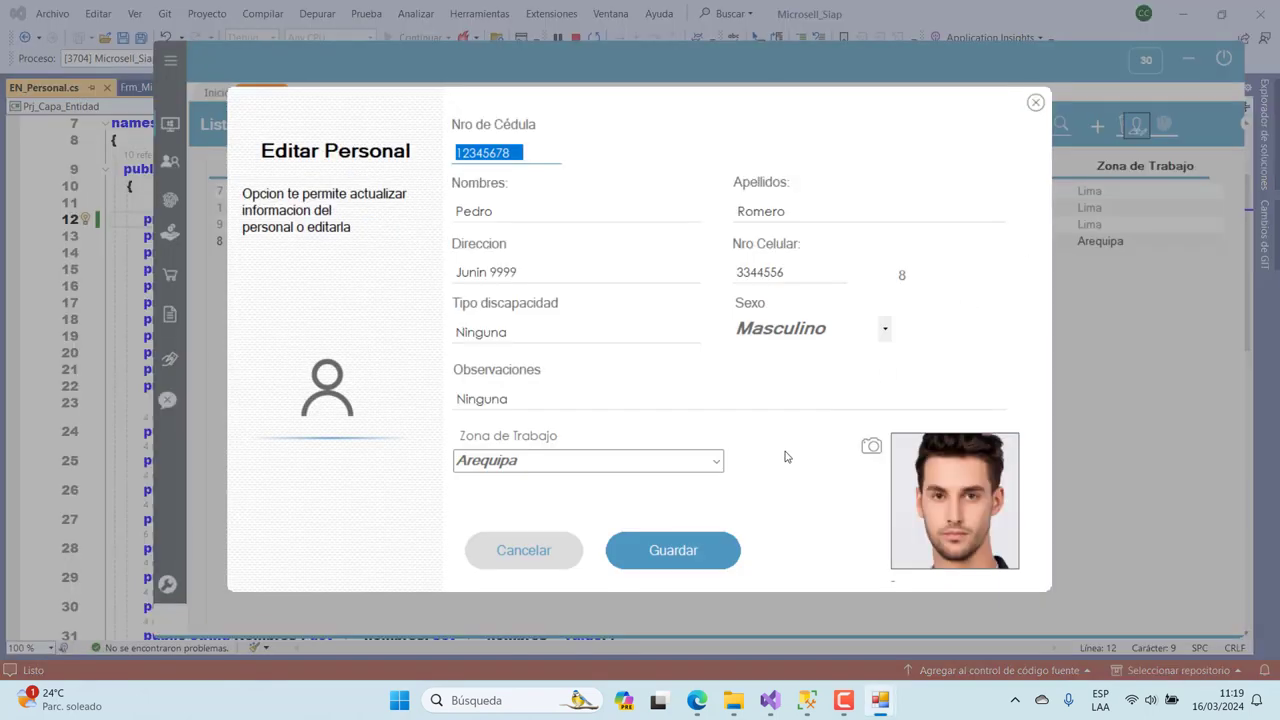
left_click(718, 468)
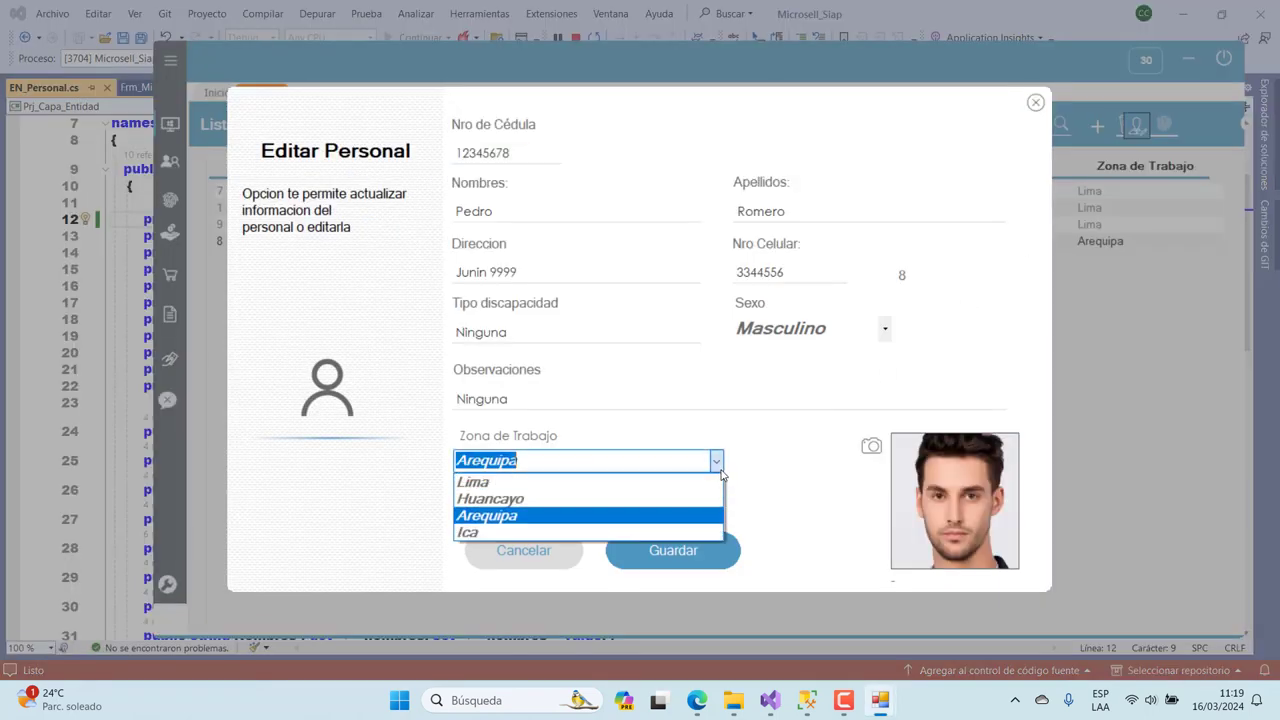
left_click(593, 500)
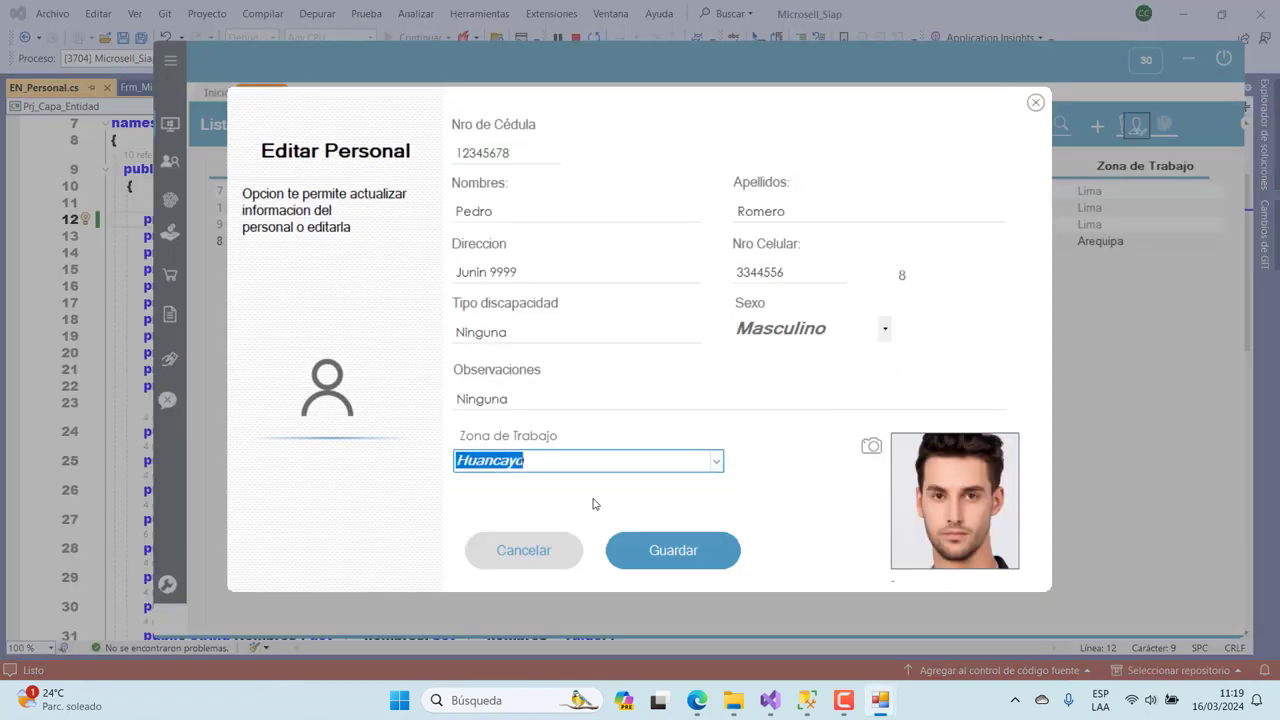
left_click(655, 556)
left_click(636, 489)
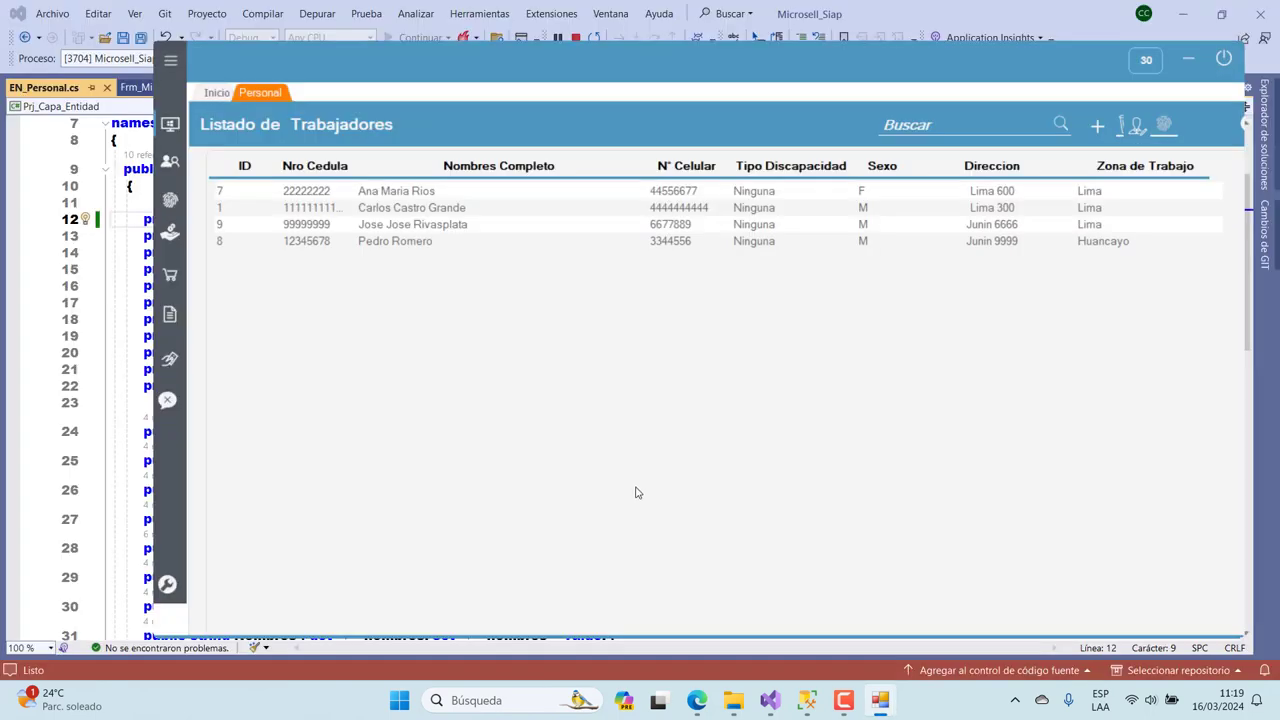
Step: Reopen the record of the worker assigned to Huancayo to check the work zone, and close it without changes
left_click(418, 245)
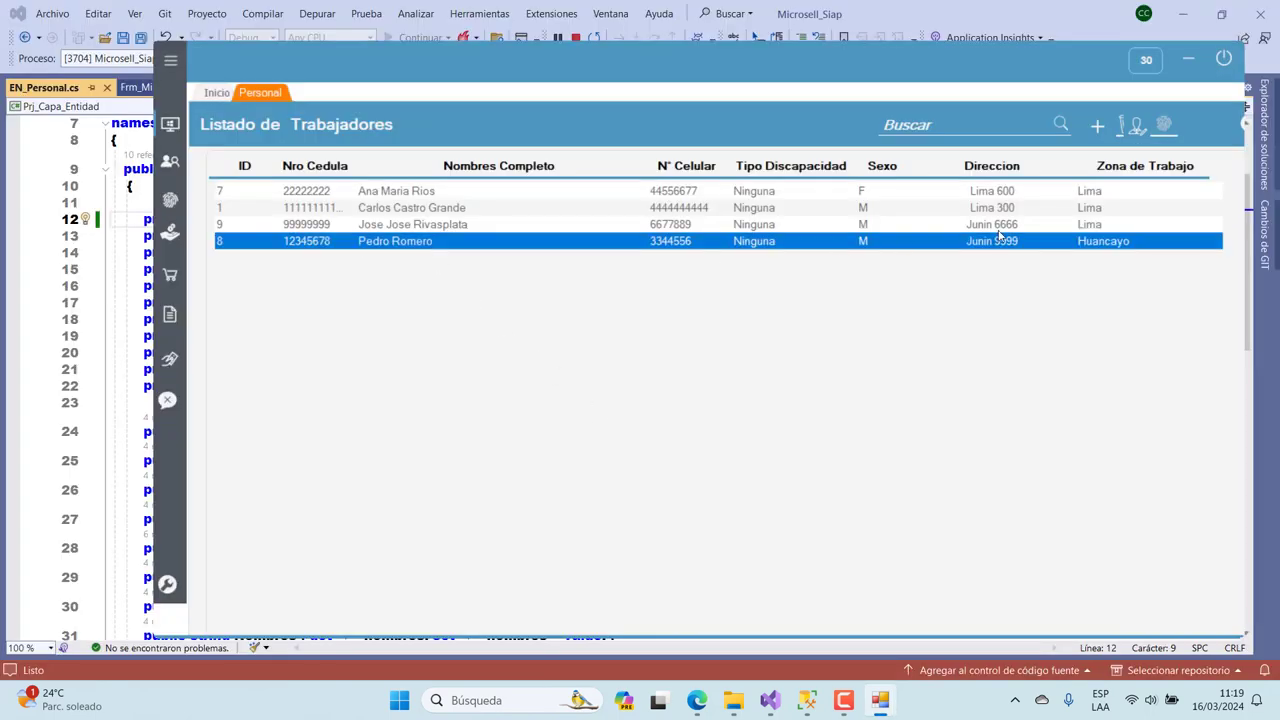
left_click(1136, 128)
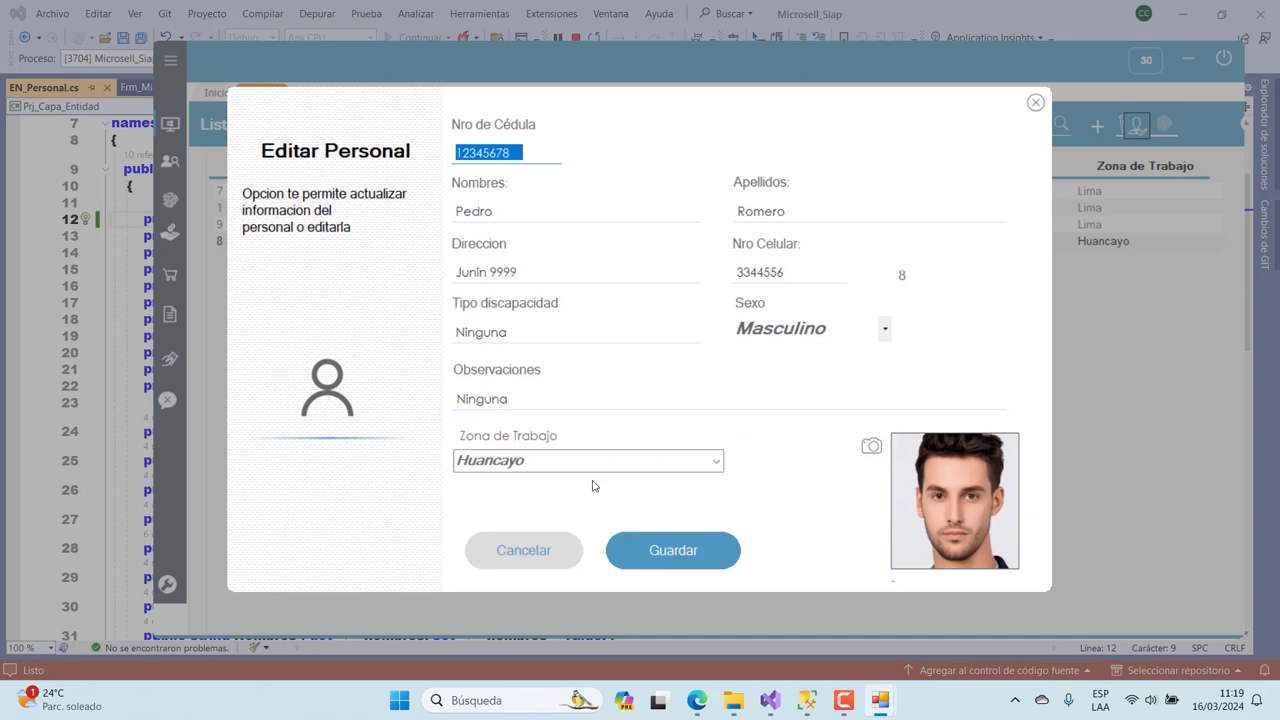
left_click(556, 558)
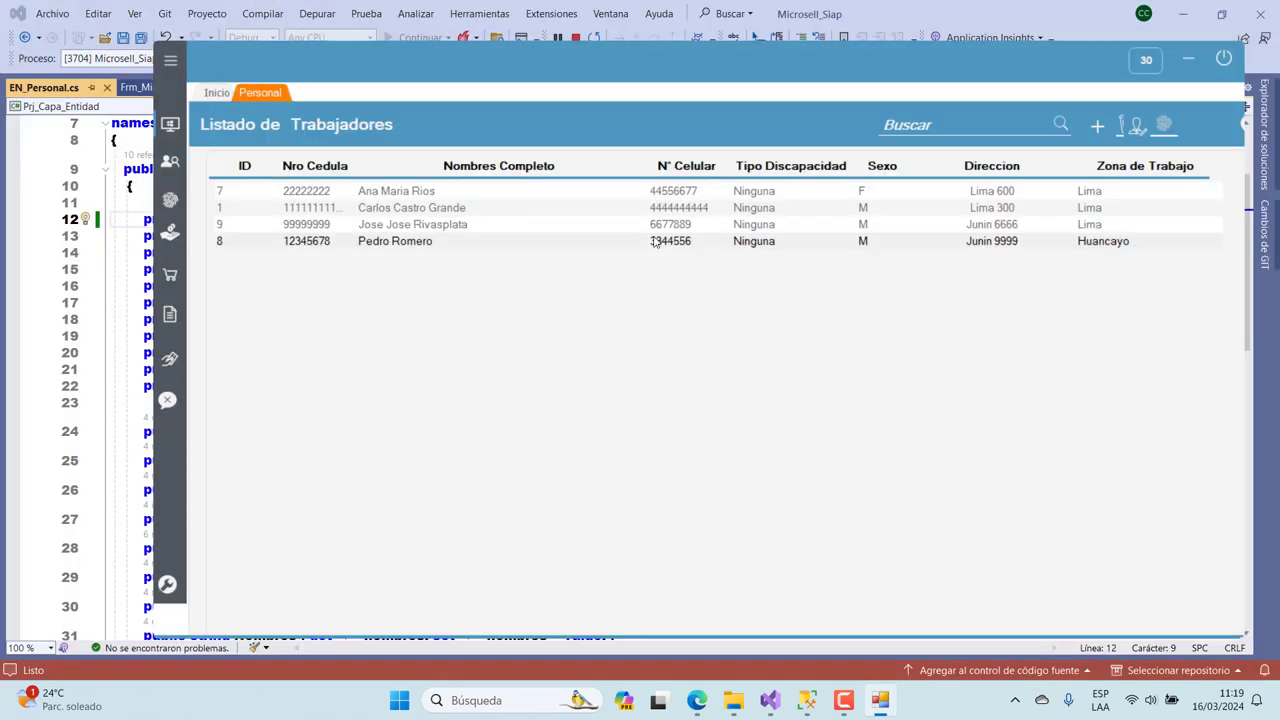
Step: Change the work zone of worker ID 9 to Ica and save the record
left_click(515, 226)
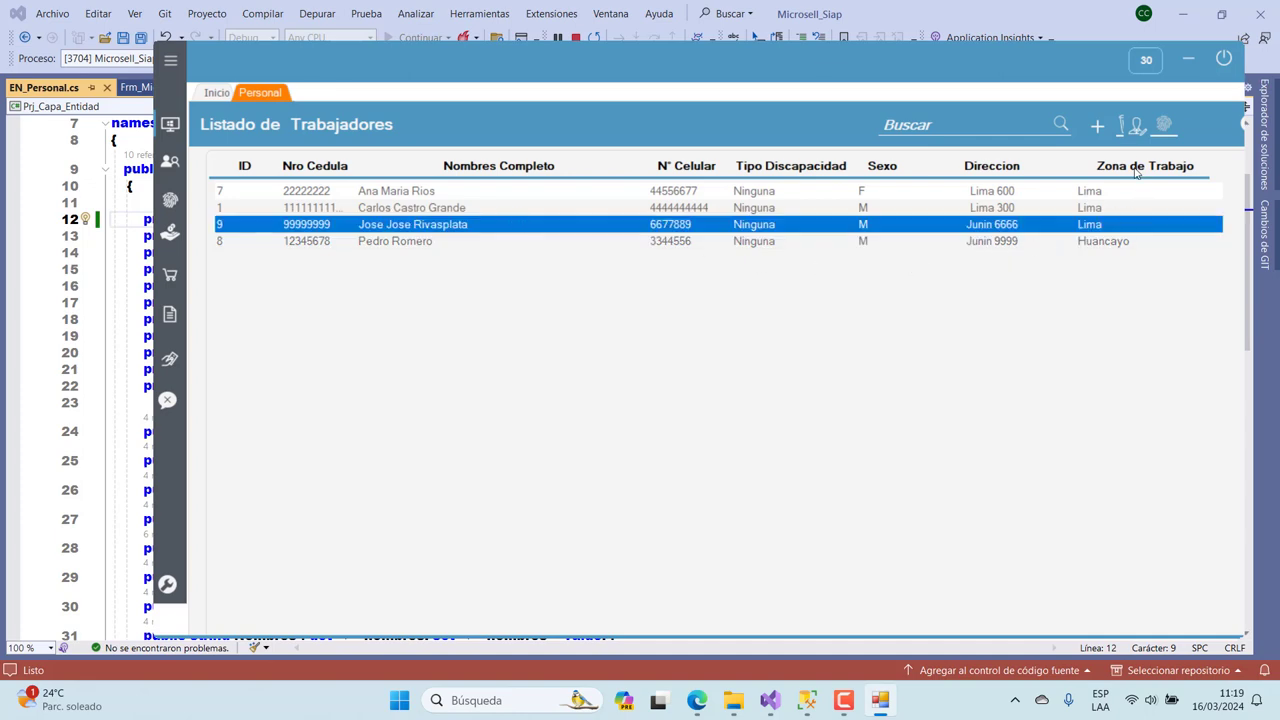
left_click(1136, 130)
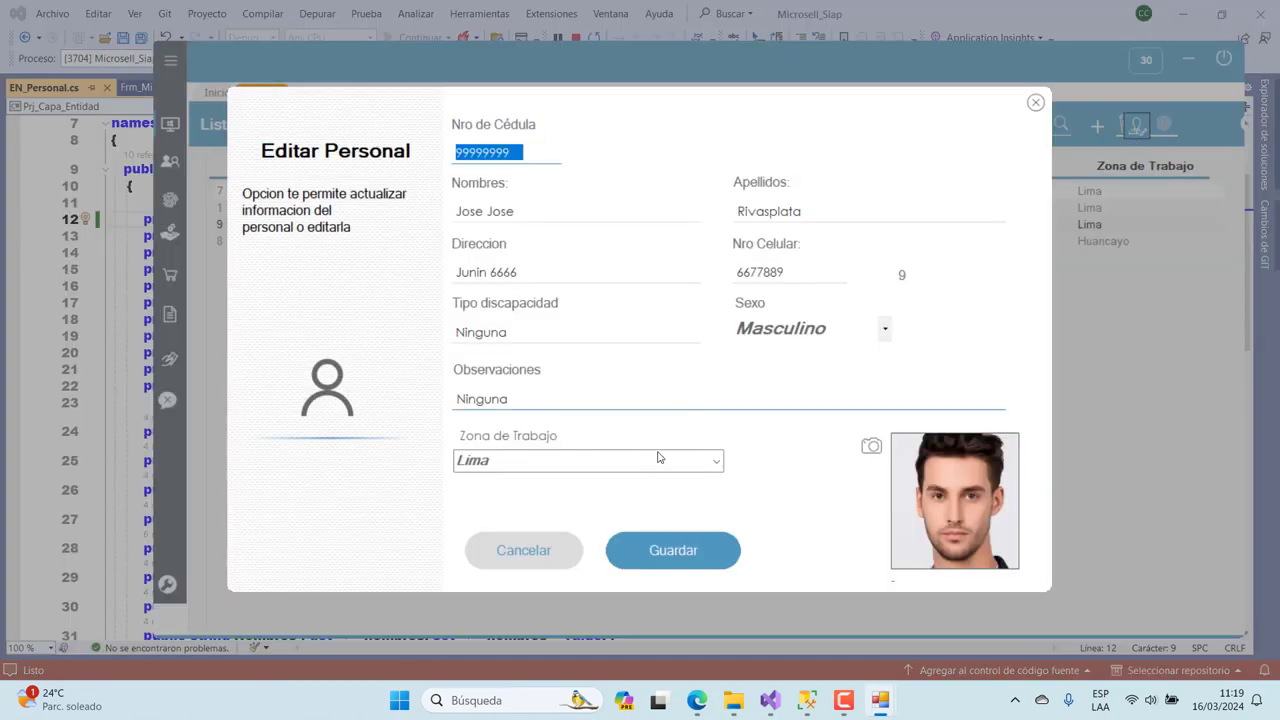
left_click(718, 465)
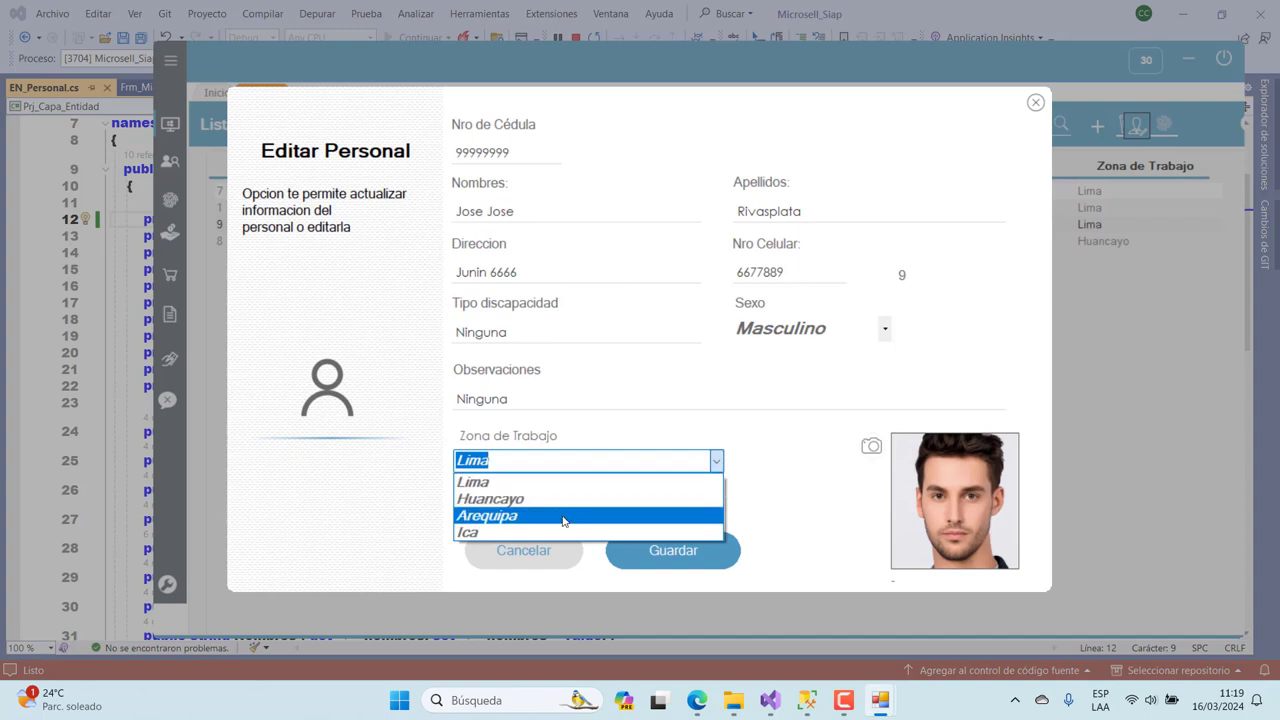
left_click(539, 531)
left_click(640, 555)
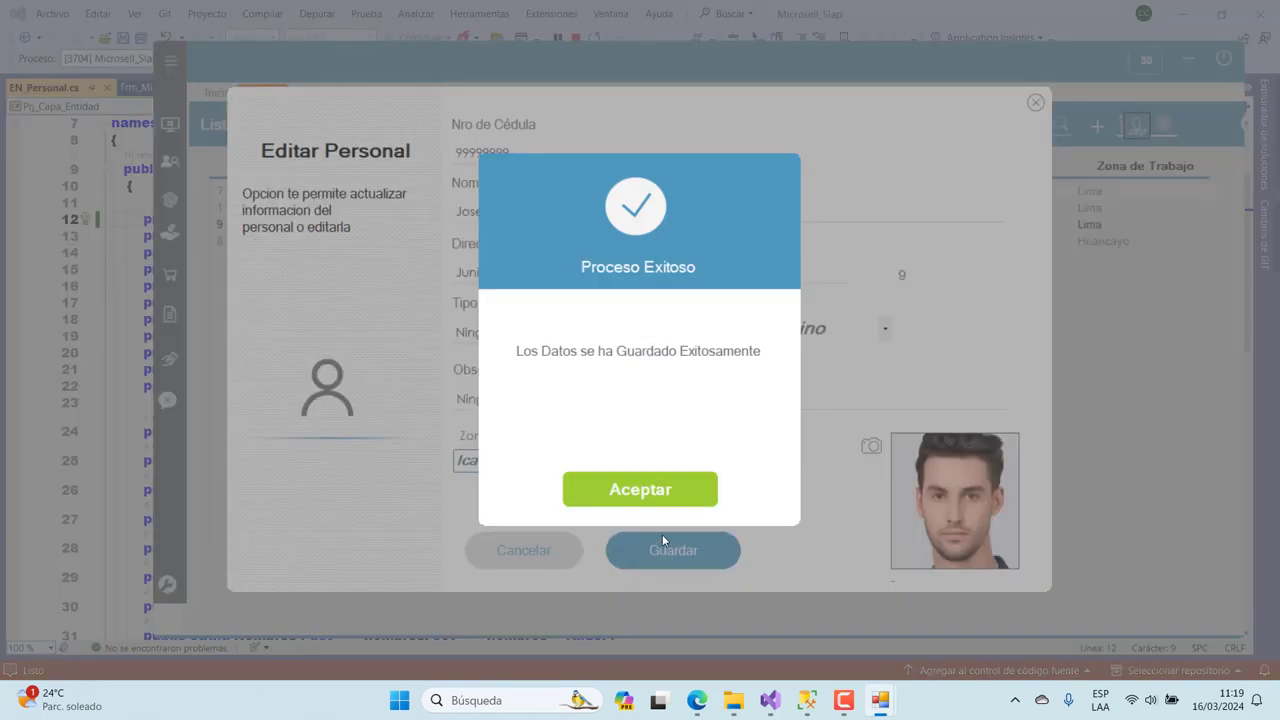
left_click(649, 493)
Step: Search the worker list by the first name of the worker assigned to Huancayo, correcting the misspelled search term
left_click(1101, 212)
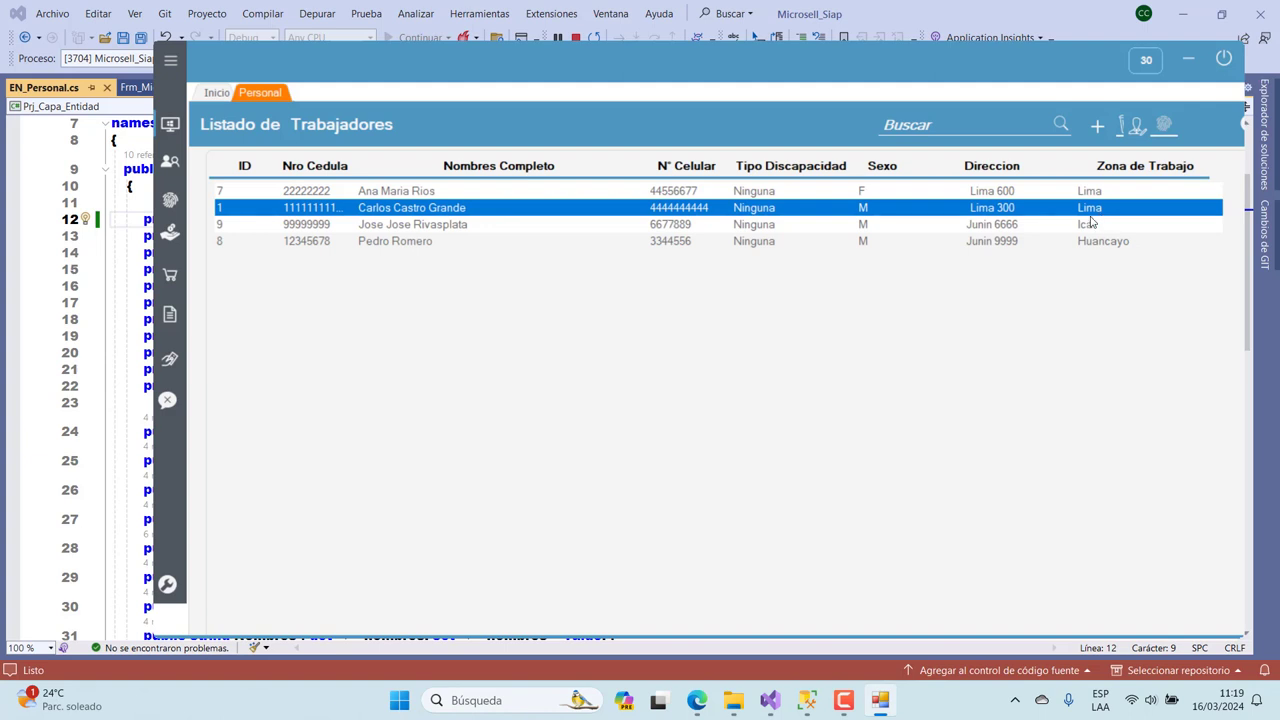
left_click(934, 246)
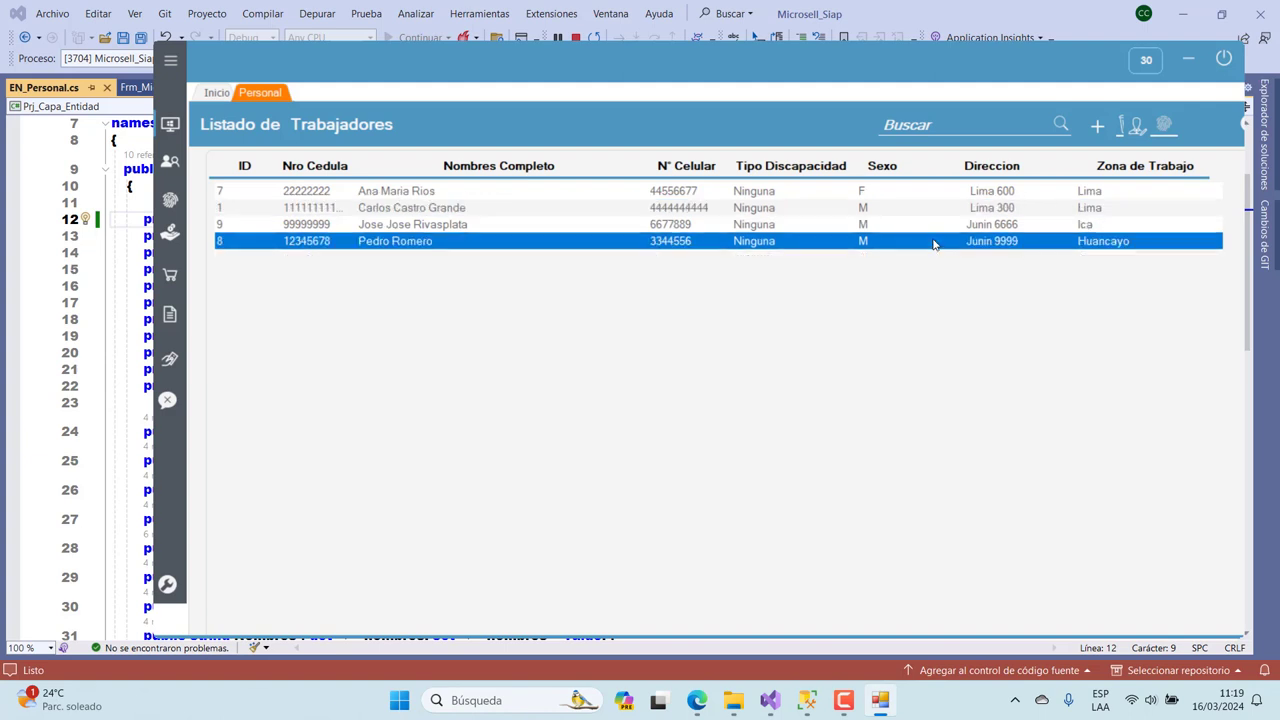
left_click(946, 124)
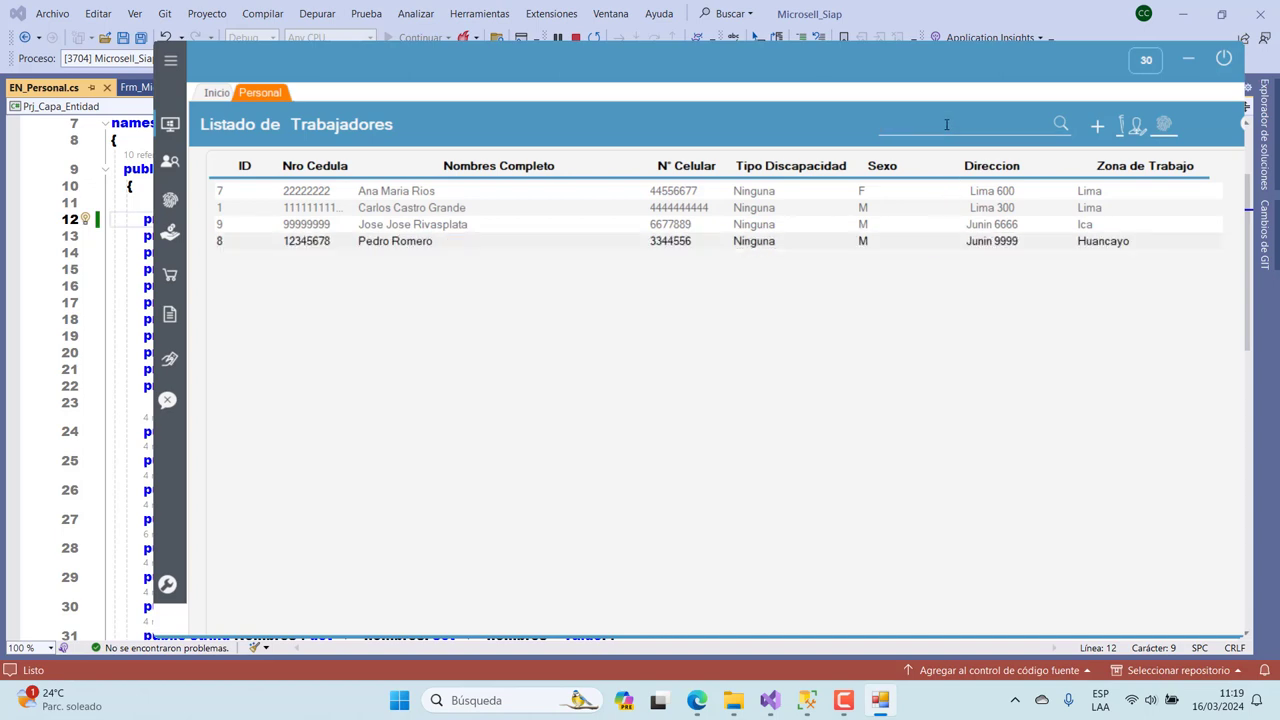
type("Pddr")
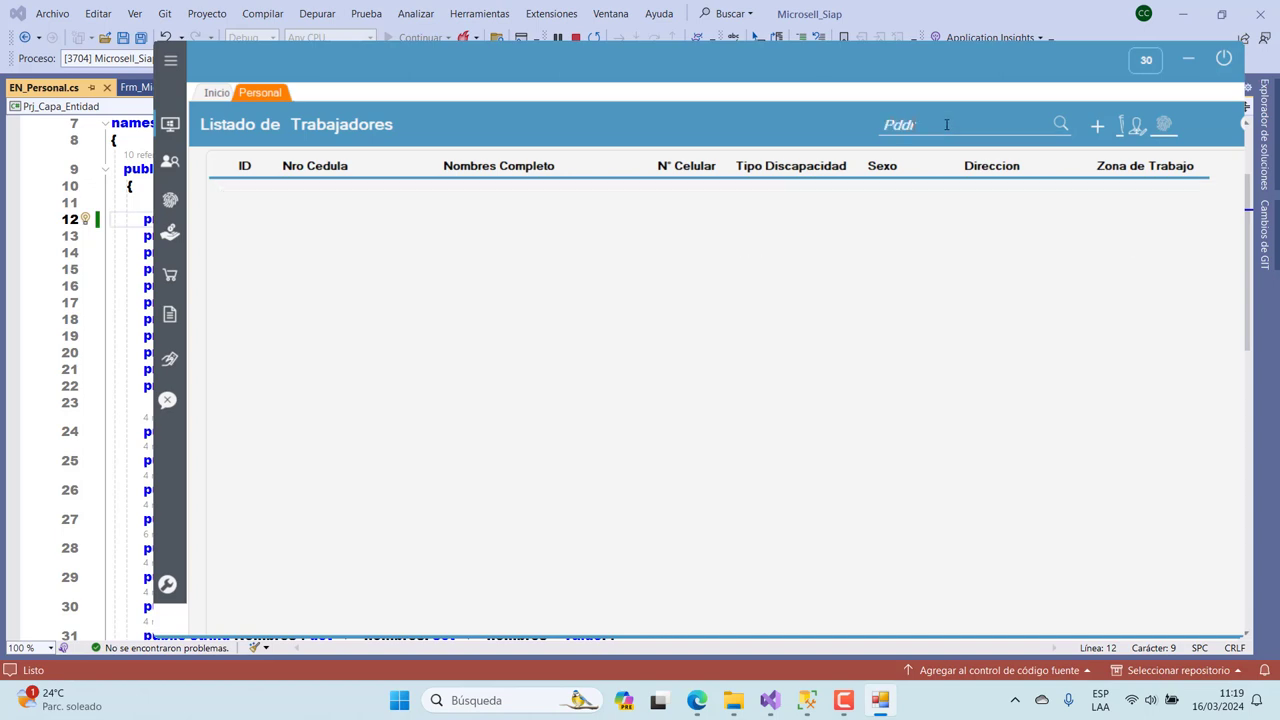
key("BackSpace")
key("BackSpace")
key("BackSpace")
left_click(182, 174)
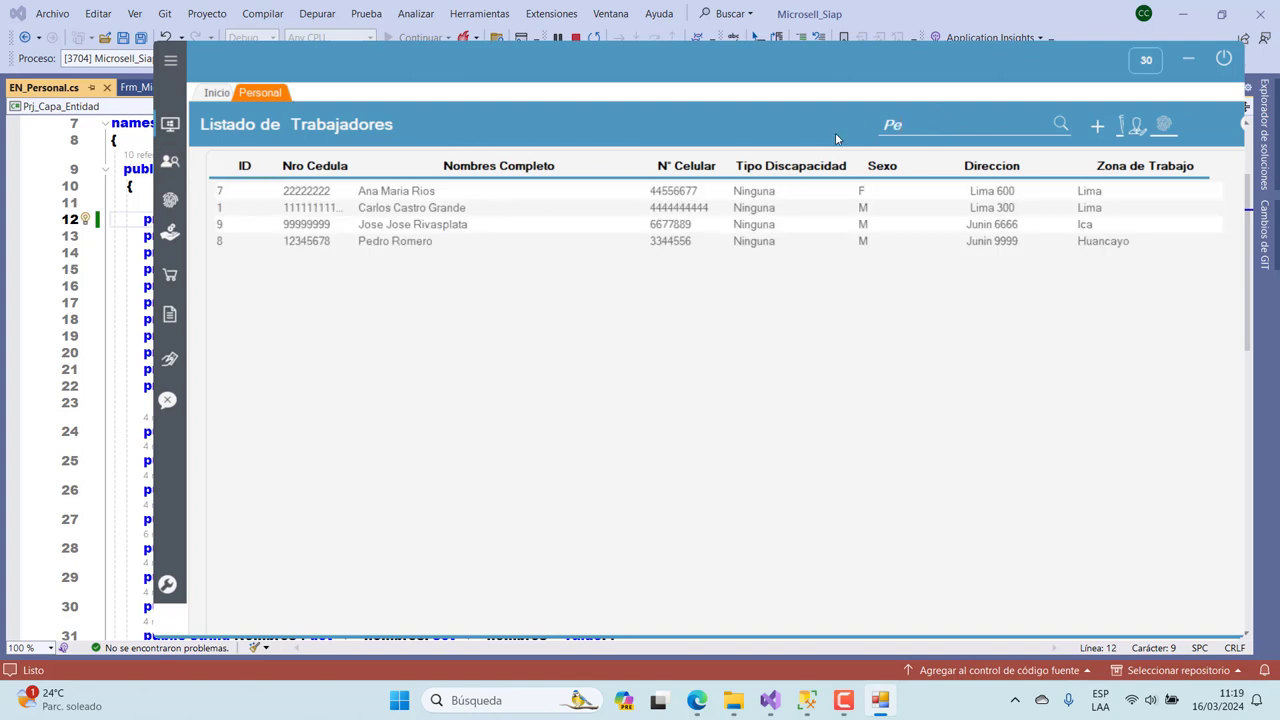
left_click(920, 127)
type("Pedr")
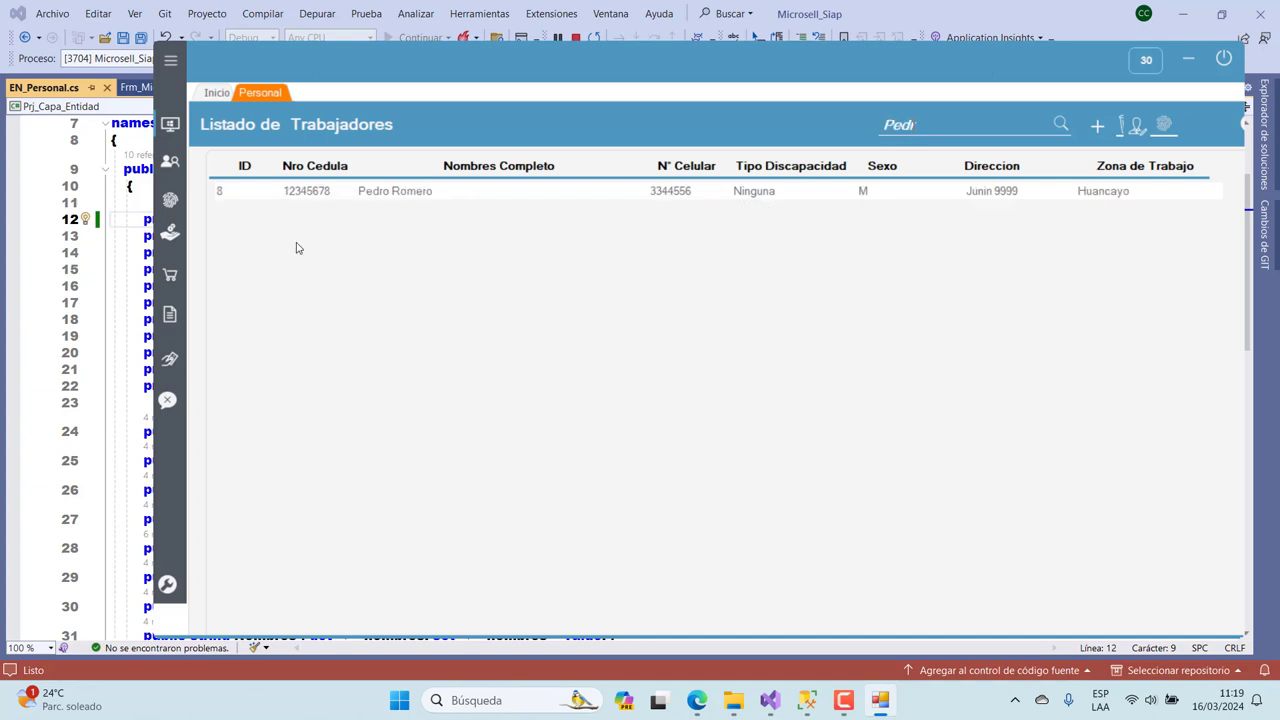
Step: Reload the full worker list and permanently delete the record of worker ID 8, accepting the confirmation
left_click(176, 168)
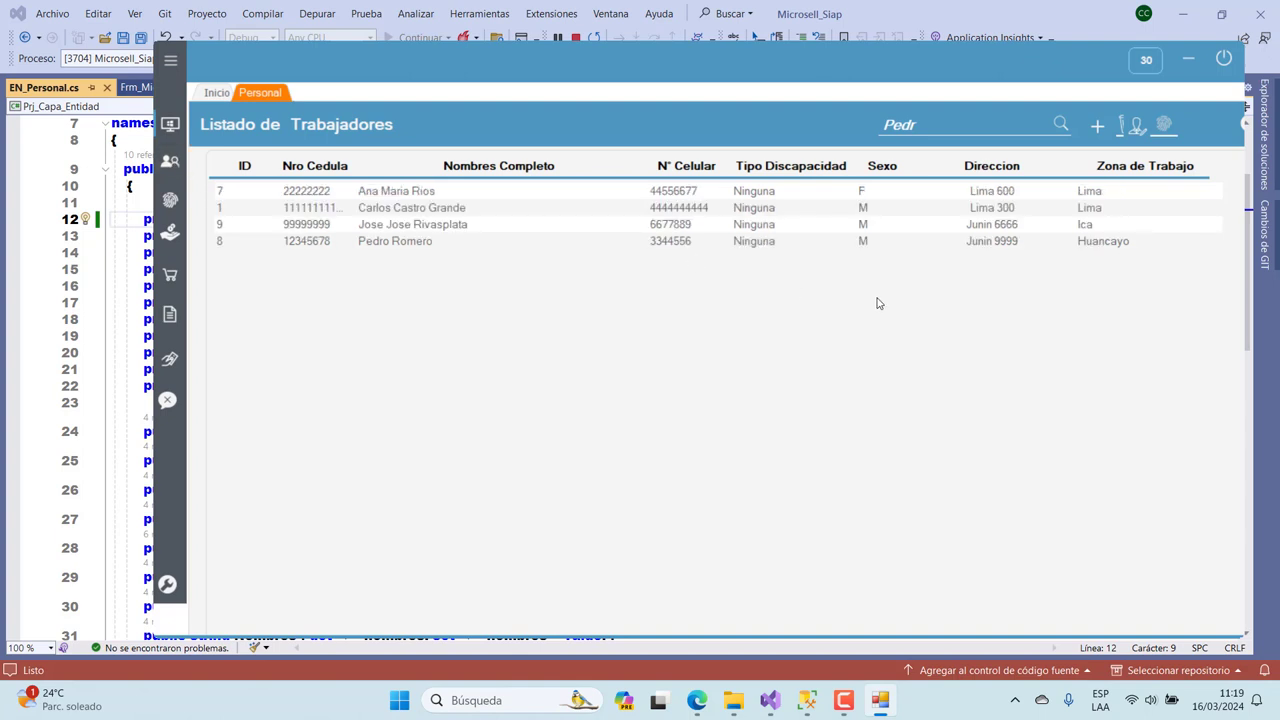
left_click(656, 241)
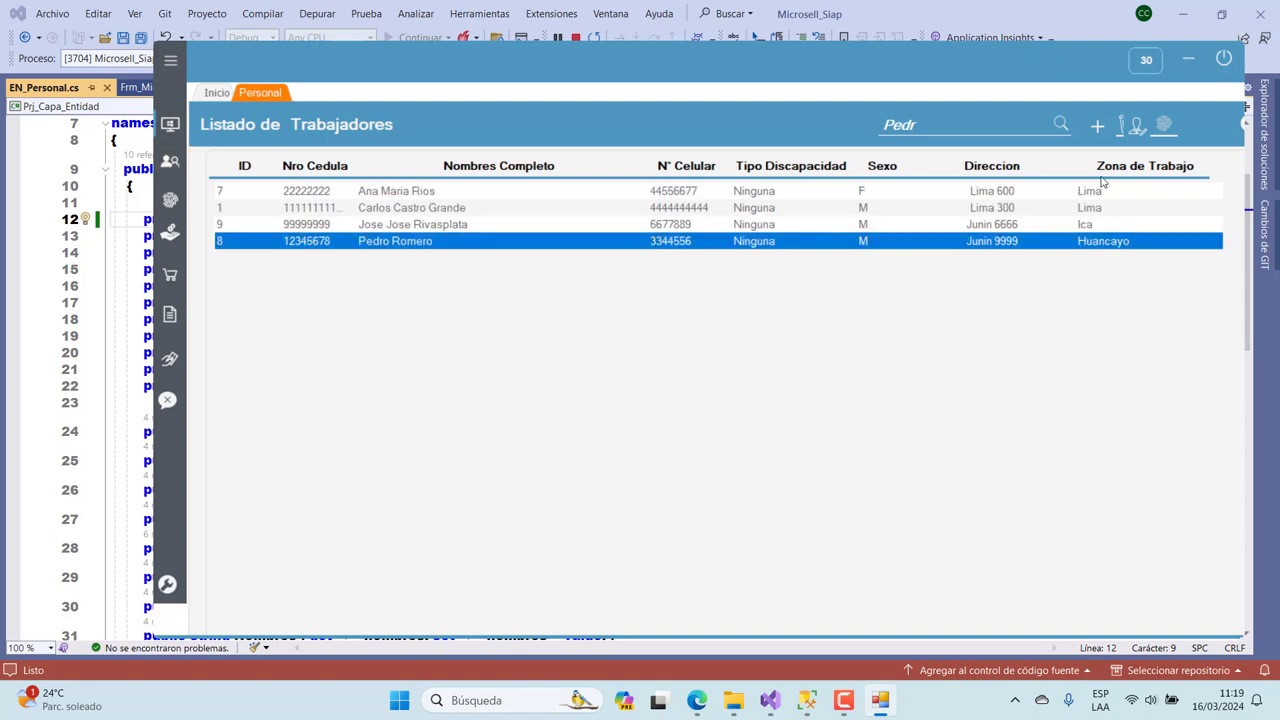
left_click(1130, 124)
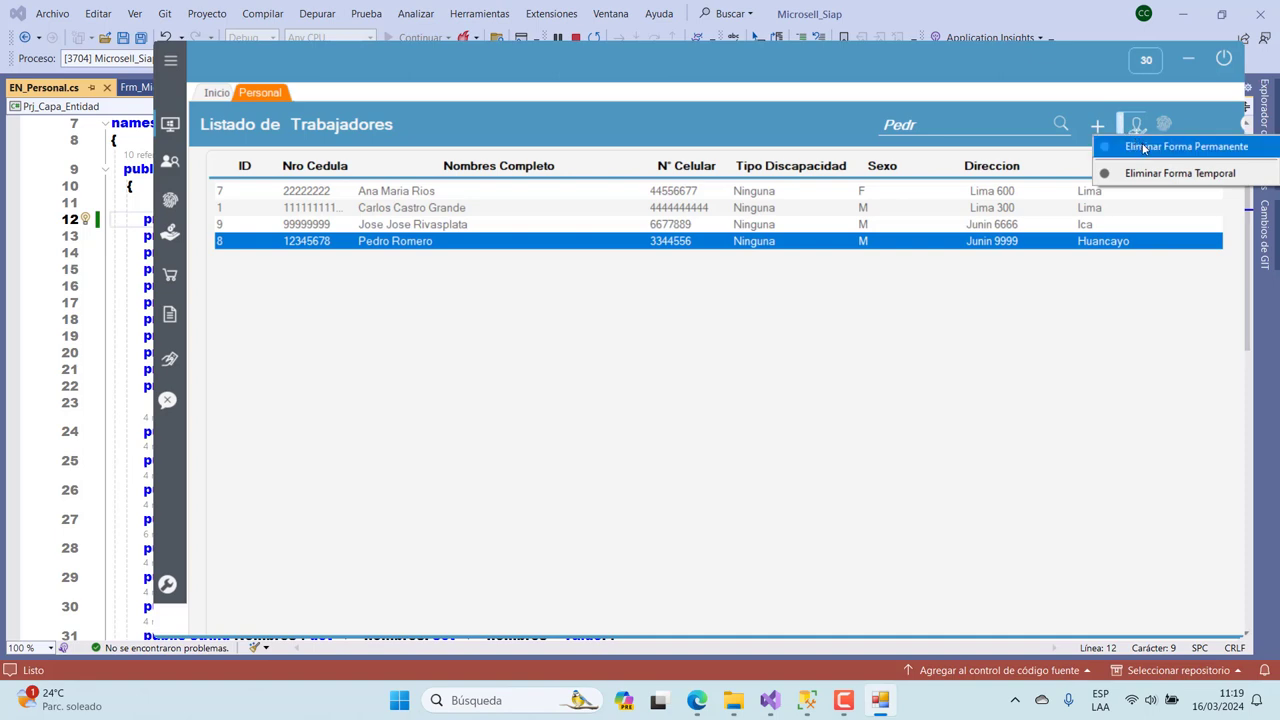
left_click(1144, 148)
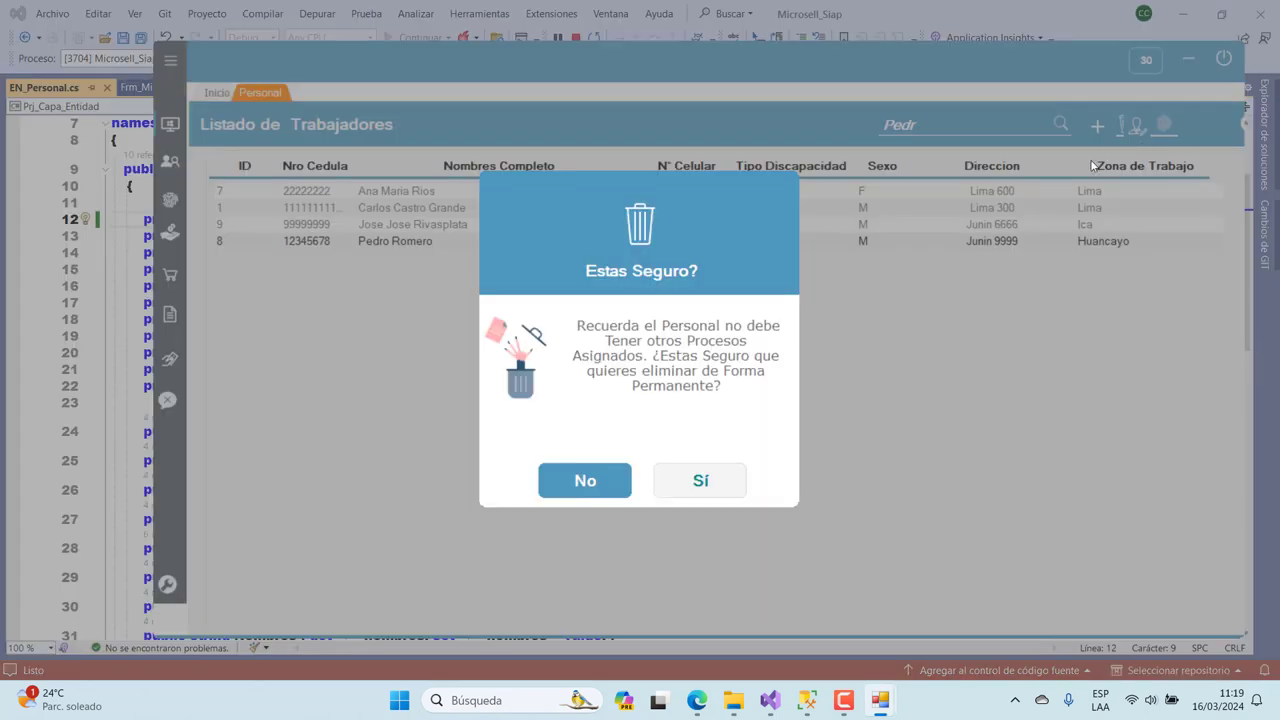
left_click(702, 481)
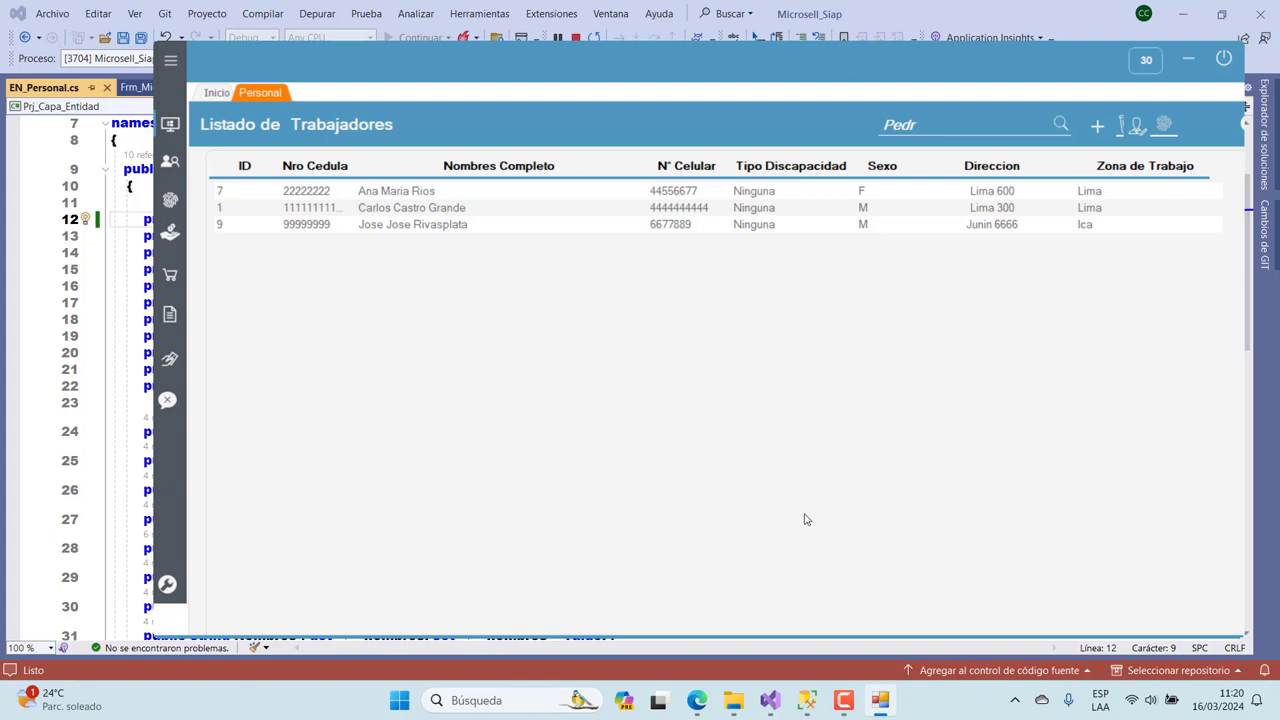
left_click(852, 712)
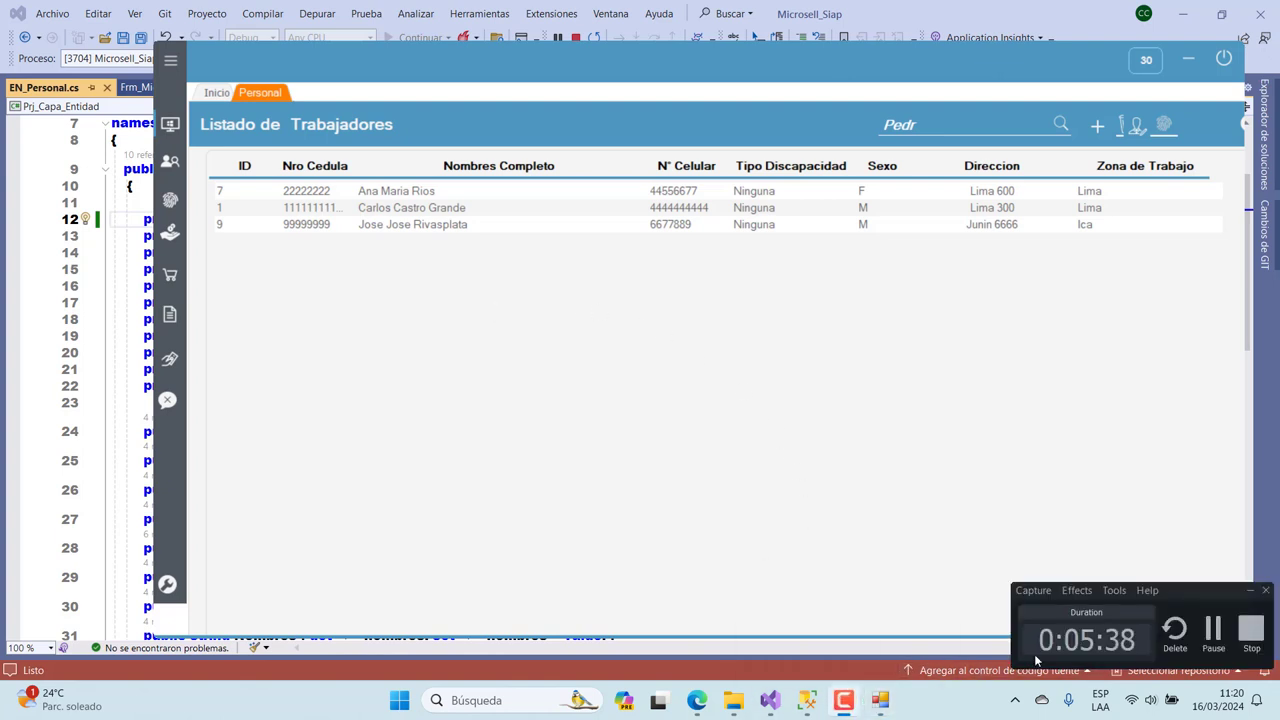